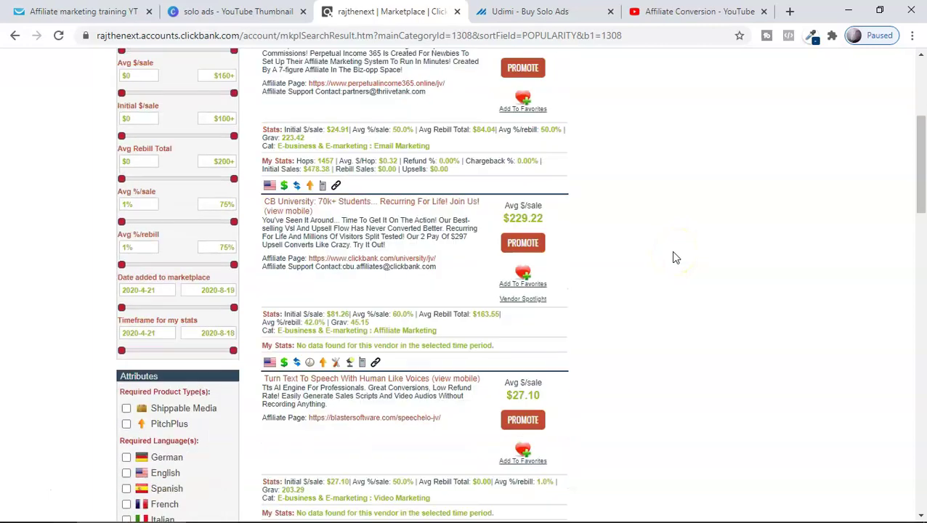
# - Open the Udimi homepage and look through its sections on signup, top sellers, testimonials, ROI and ad messages
pyautogui.scroll(-4, 670, 251)
pyautogui.click(531, 11)
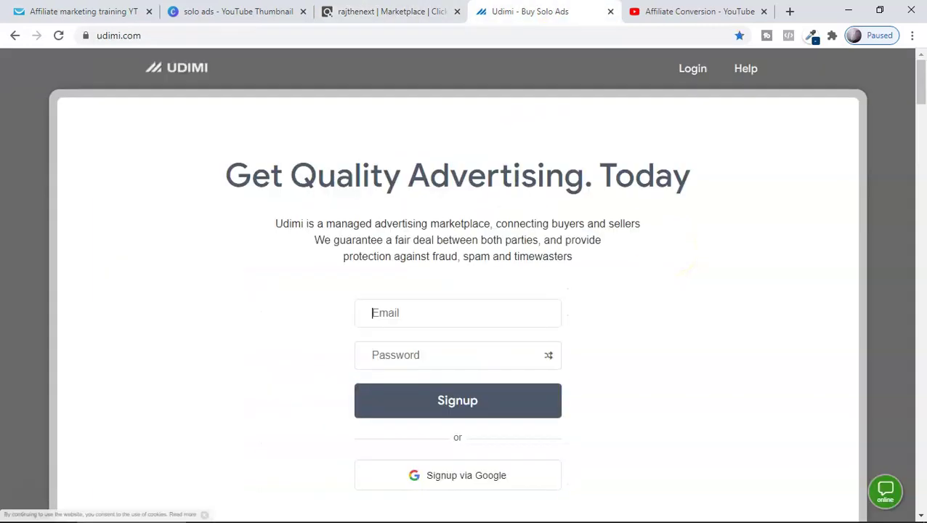
pyautogui.scroll(-1, 539, 165)
pyautogui.scroll(1, 652, 195)
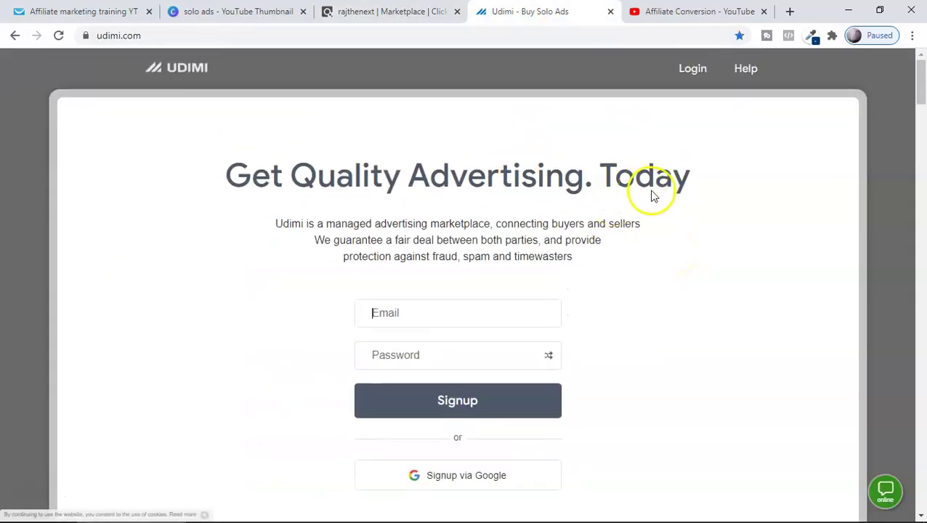
pyautogui.scroll(-7, 653, 195)
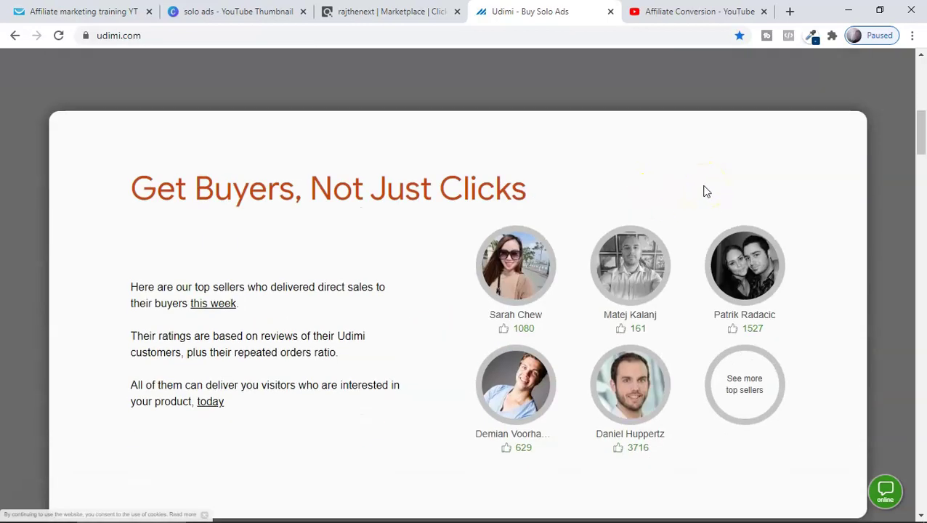
pyautogui.scroll(-10, 703, 191)
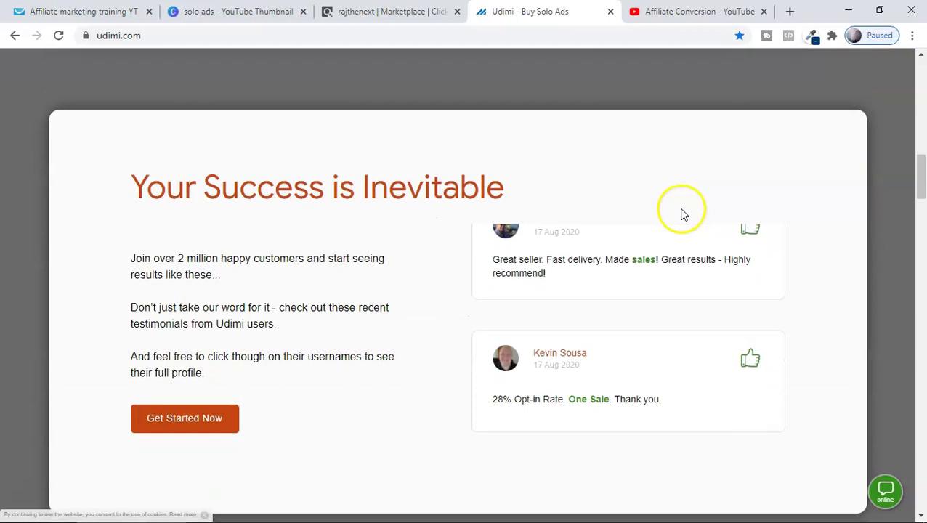
pyautogui.scroll(-5, 658, 227)
pyautogui.scroll(-6, 653, 228)
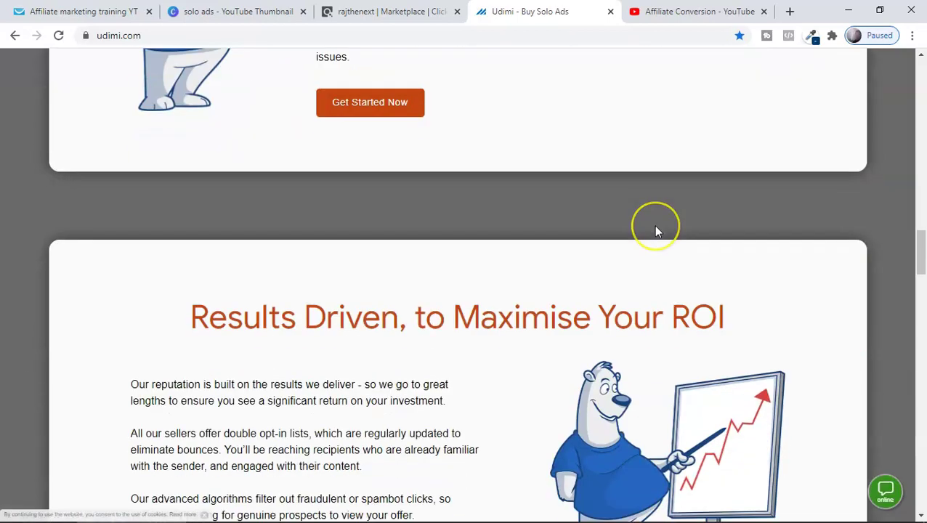
pyautogui.scroll(-8, 656, 231)
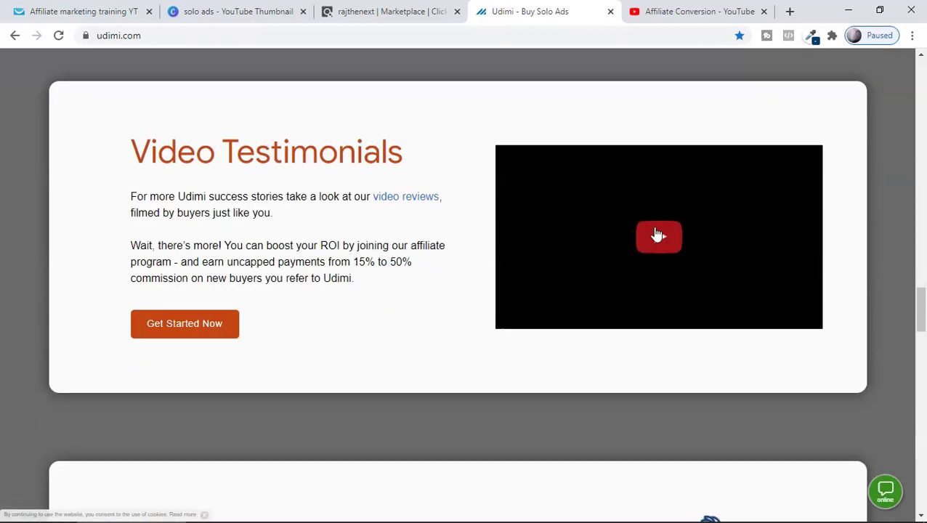
pyautogui.scroll(-3, 658, 240)
pyautogui.scroll(-2, 656, 236)
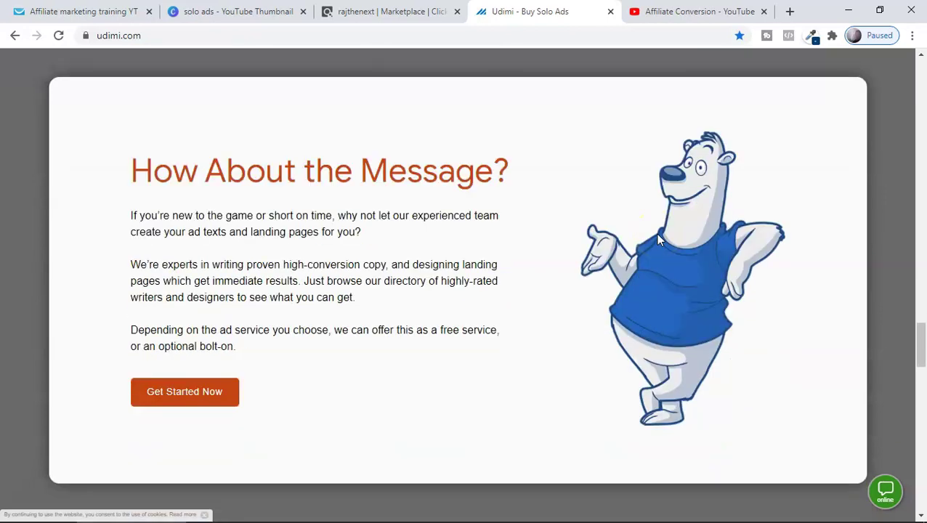
# - View the Affiliate Conversion YouTube channel's videos, and return to Udimi to read its Make More Money section
pyautogui.click(688, 11)
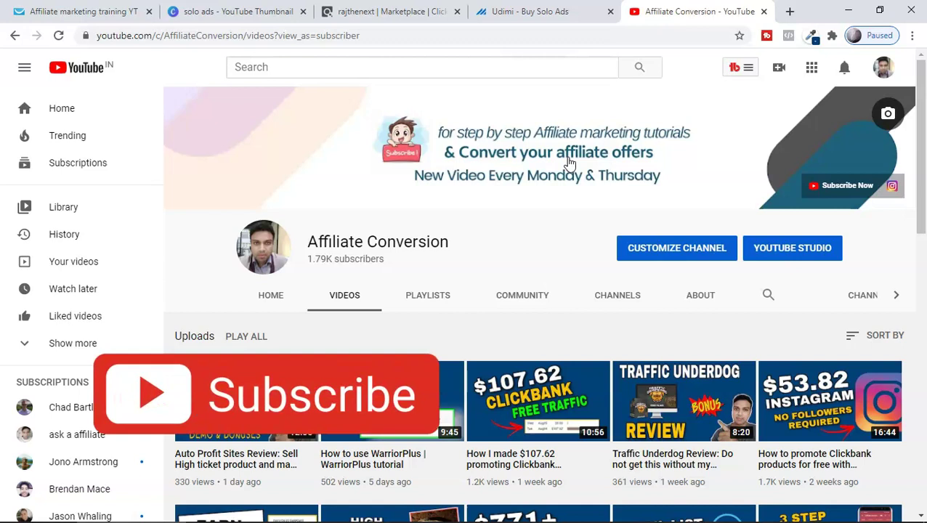
pyautogui.click(545, 233)
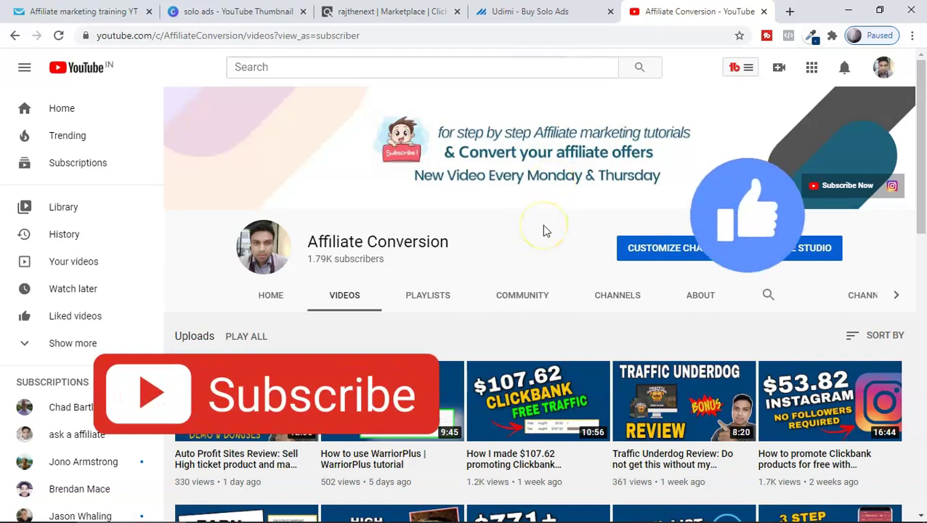
pyautogui.click(534, 8)
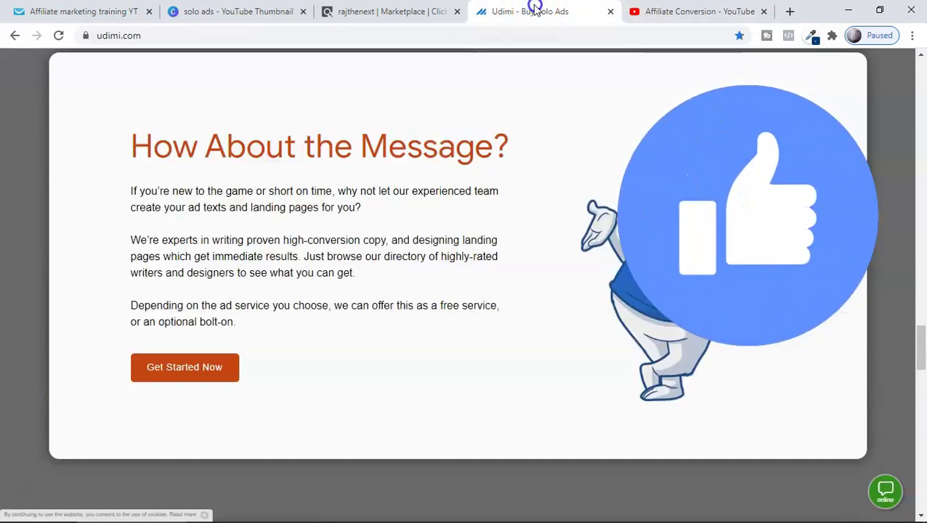
pyautogui.scroll(-5, 683, 258)
pyautogui.scroll(-2, 683, 263)
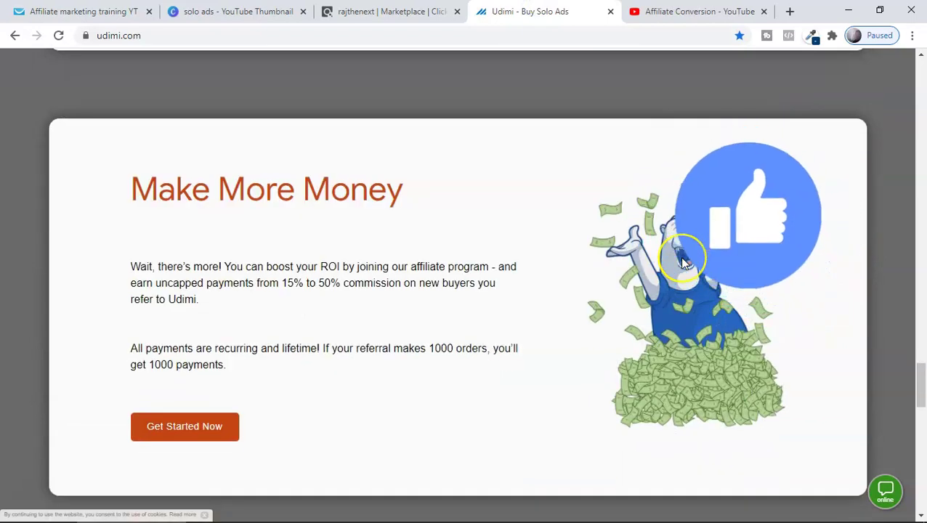
# - Switch to the solo ads design in Canva and view the funnel diagram with nothing selected
pyautogui.hotkey('ctrl', 'shift', 'Tab')
pyautogui.hotkey('ctrl', 'shift', 'Tab')
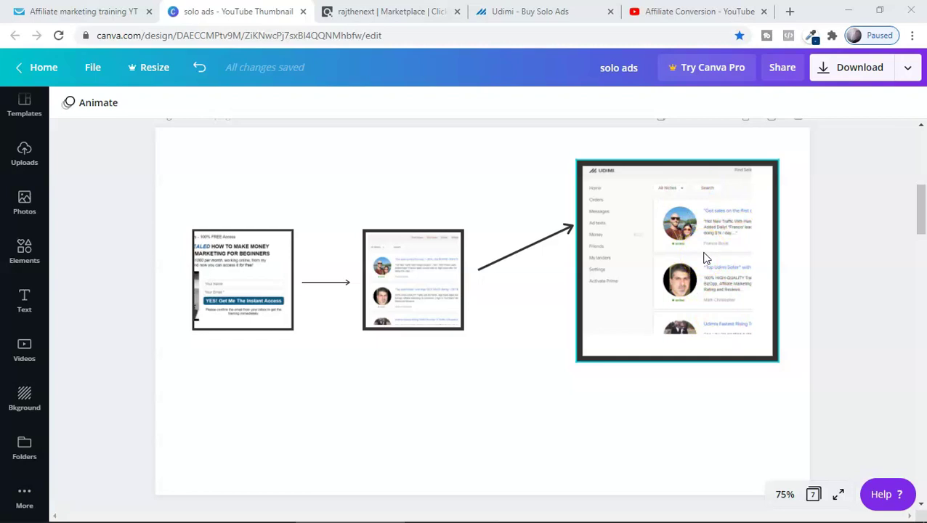
pyautogui.click(694, 385)
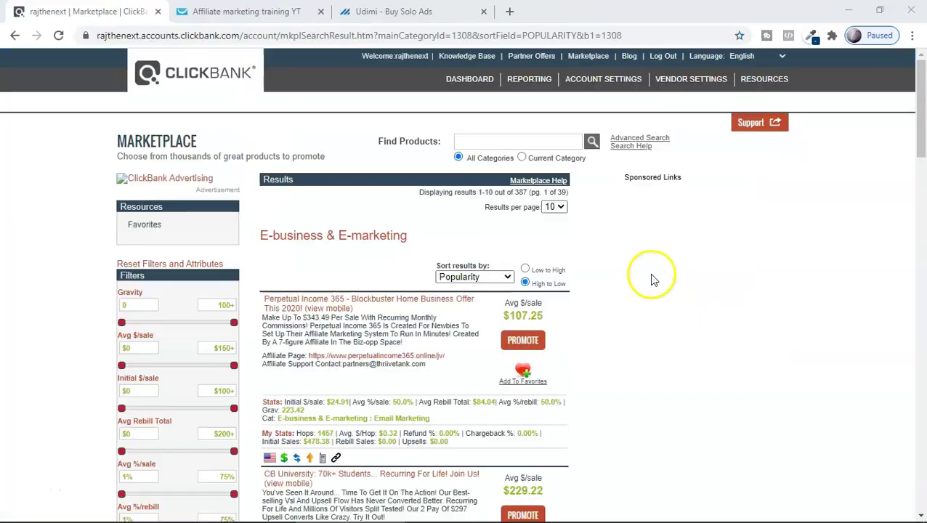
# - Enlarge the ClickBank marketplace page to 150% and examine the stats of the Perpetual Income 365 offer
pyautogui.hotkey('ctrl', '+')
pyautogui.hotkey('ctrl', '+')
pyautogui.hotkey('ctrl', '+')
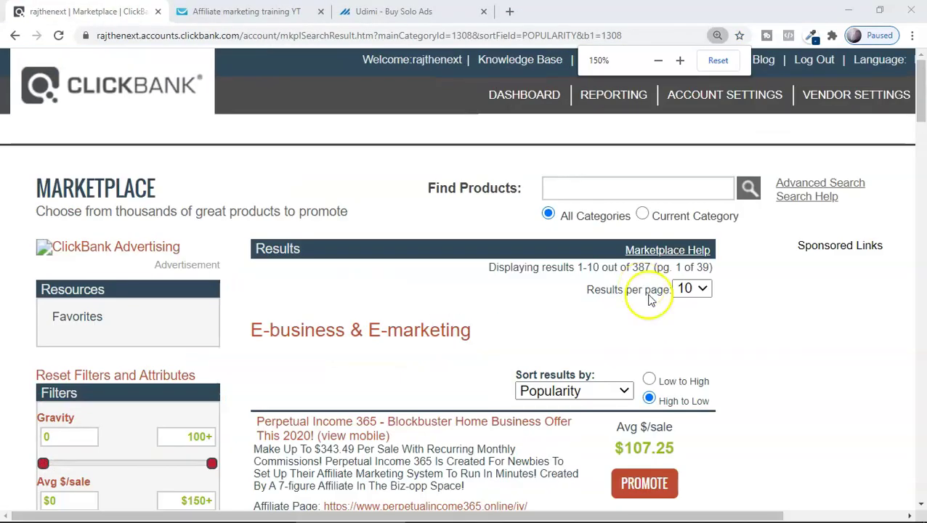
pyautogui.scroll(-3, 649, 297)
pyautogui.scroll(-2, 650, 296)
pyautogui.scroll(2, 734, 292)
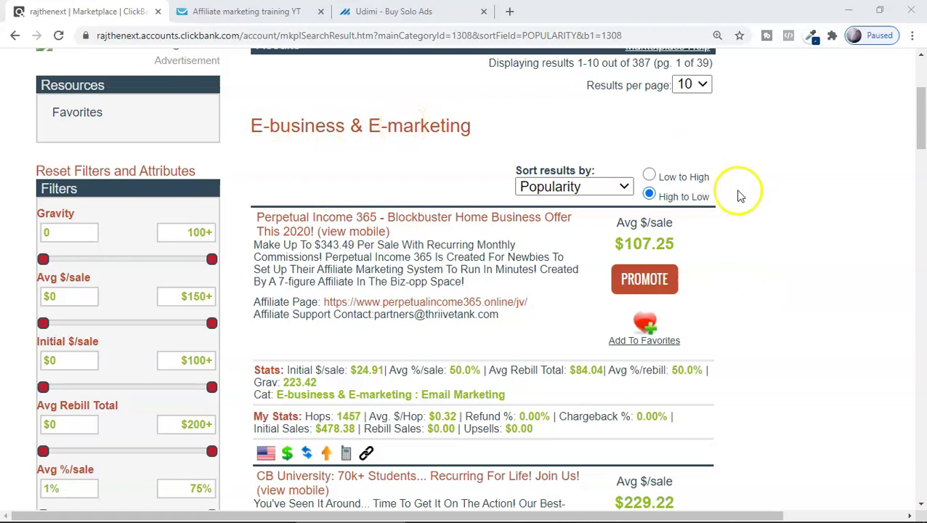
pyautogui.scroll(-1, 542, 244)
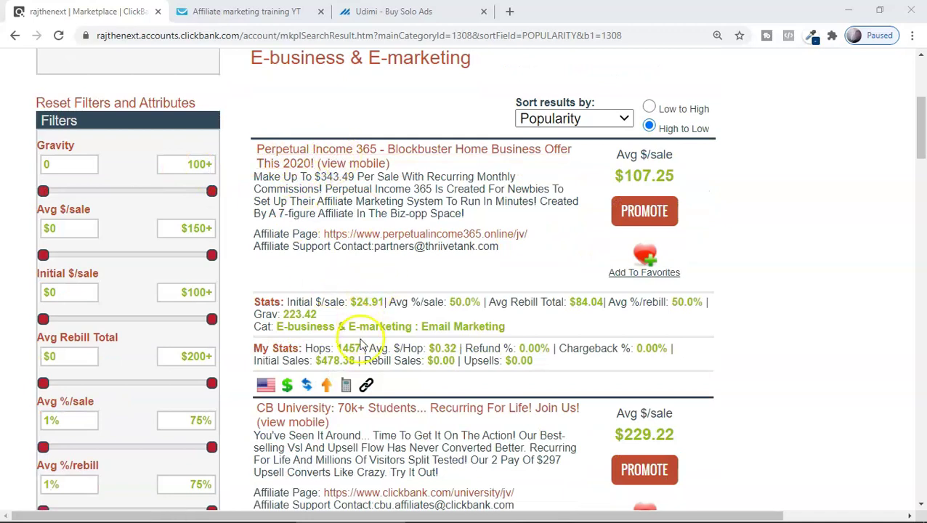
pyautogui.scroll(-1, 345, 338)
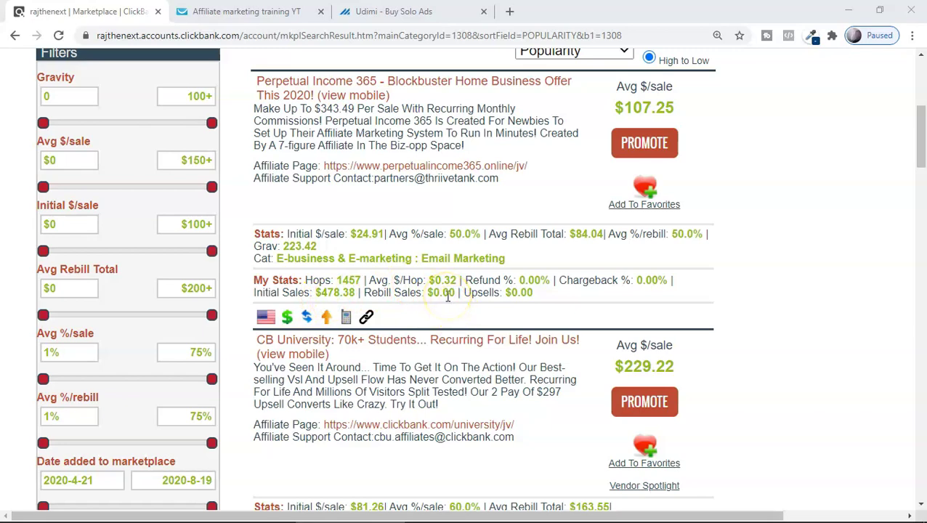
# - Find The 12 Minute Affiliate System offer and highlight its initial sales and rebill sales figures in My Stats
pyautogui.scroll(-5, 436, 291)
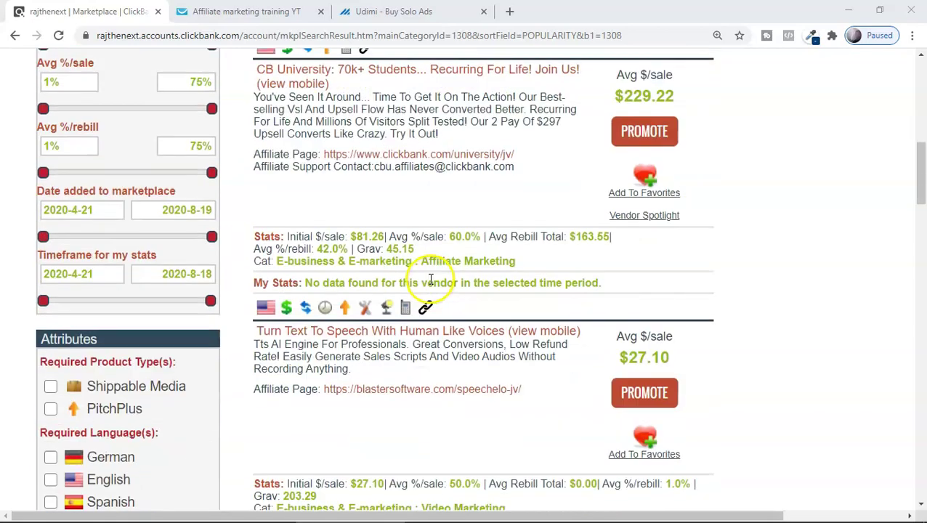
pyautogui.scroll(-4, 427, 276)
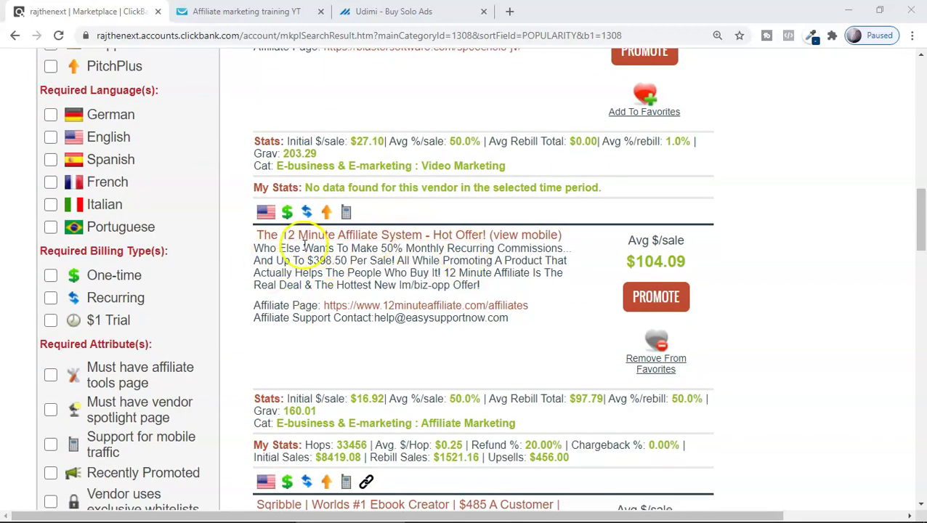
pyautogui.scroll(-1, 424, 289)
pyautogui.scroll(-1, 424, 288)
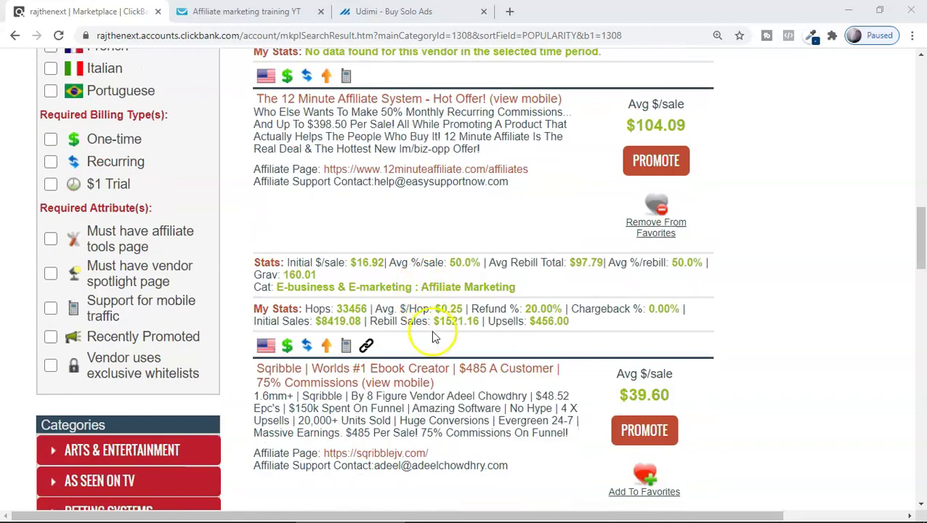
pyautogui.click(322, 324)
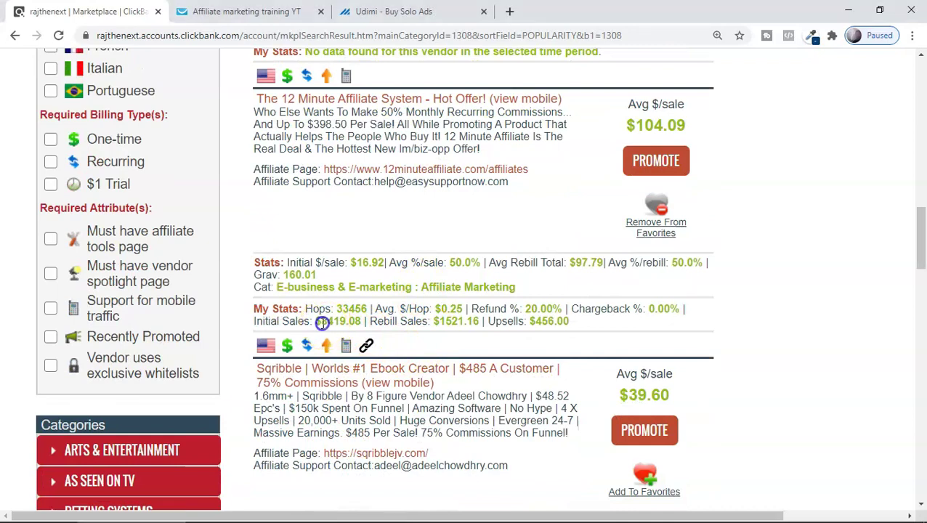
pyautogui.moveTo(344, 324); pyautogui.dragTo(346, 324)
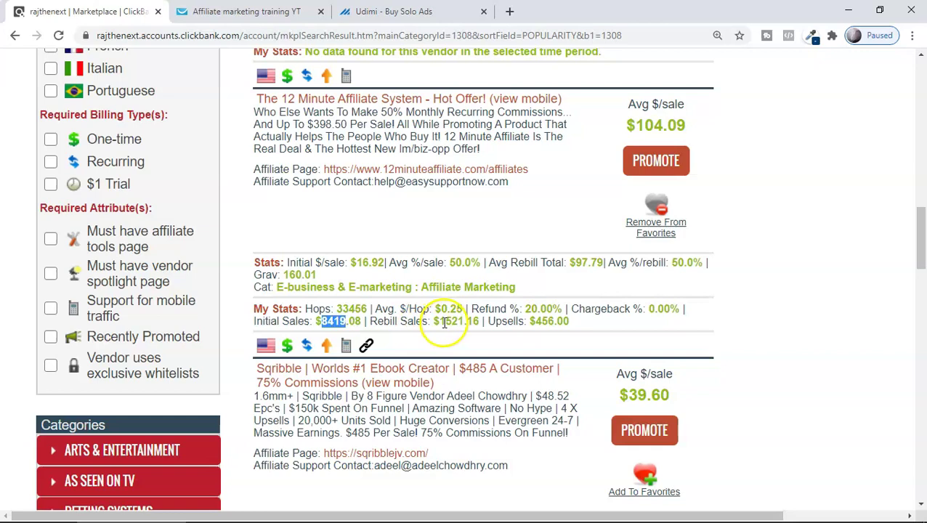
pyautogui.click(443, 324)
pyautogui.moveTo(457, 324); pyautogui.dragTo(461, 323)
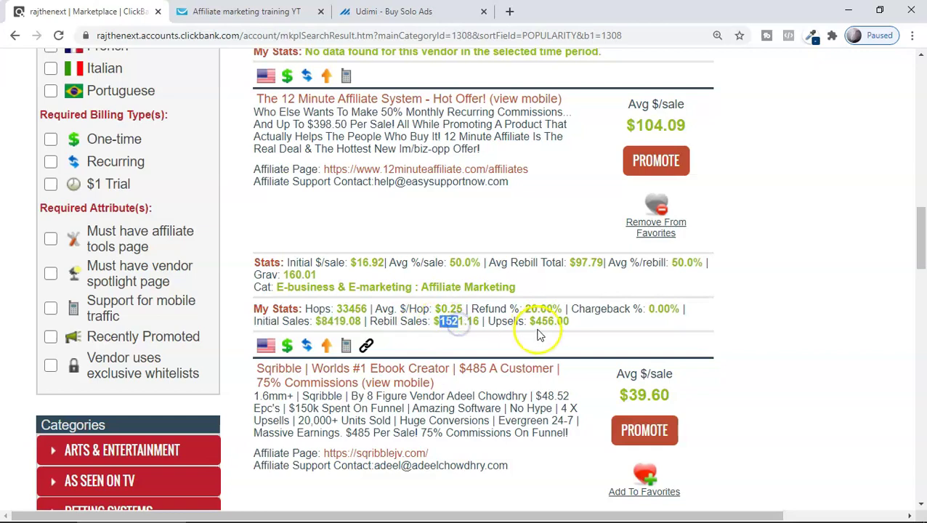
pyautogui.click(485, 221)
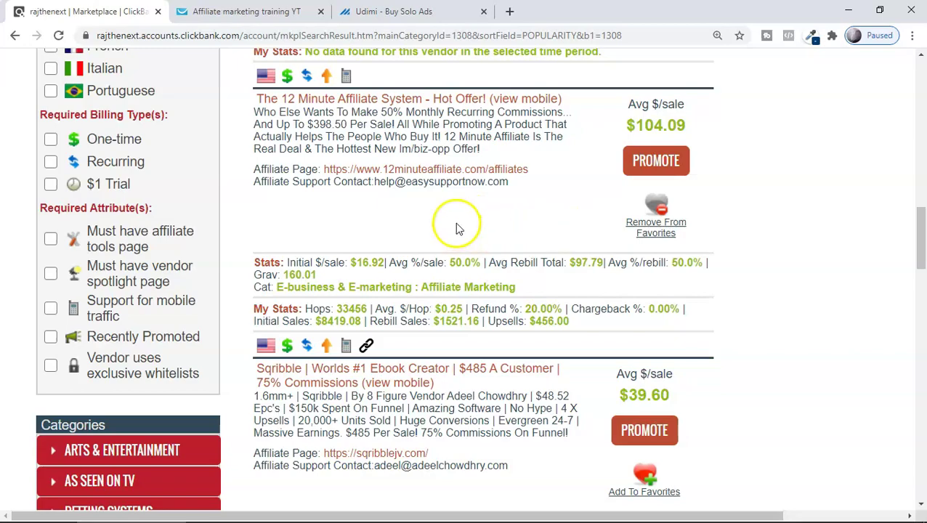
# - Browse the neighbouring E-business & E-marketing offers and return to The 12 Minute Affiliate System listing
pyautogui.scroll(6, 474, 256)
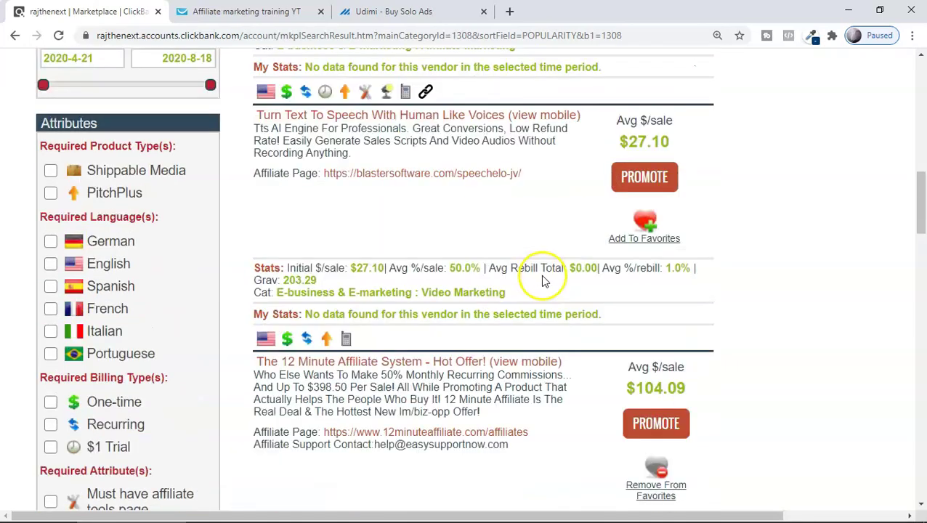
pyautogui.scroll(3, 487, 295)
pyautogui.scroll(-10, 487, 294)
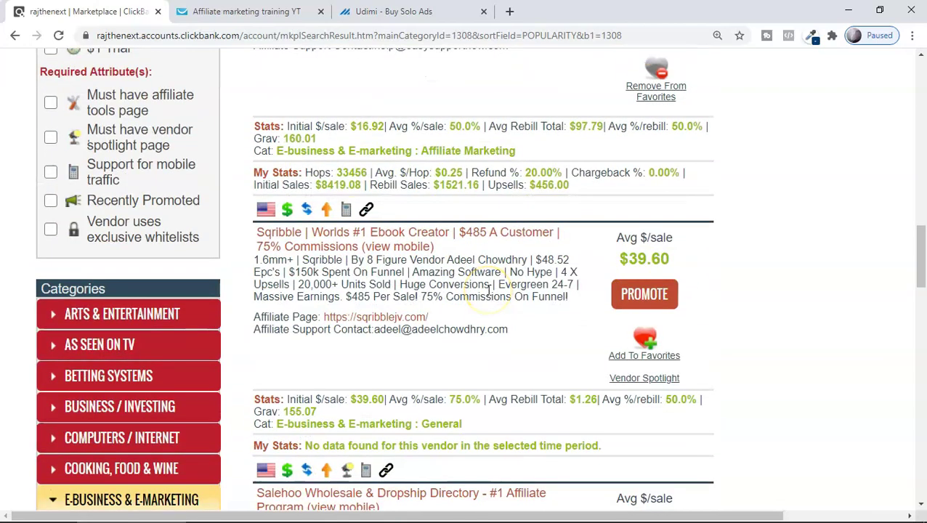
pyautogui.scroll(-2, 488, 294)
pyautogui.scroll(-2, 480, 291)
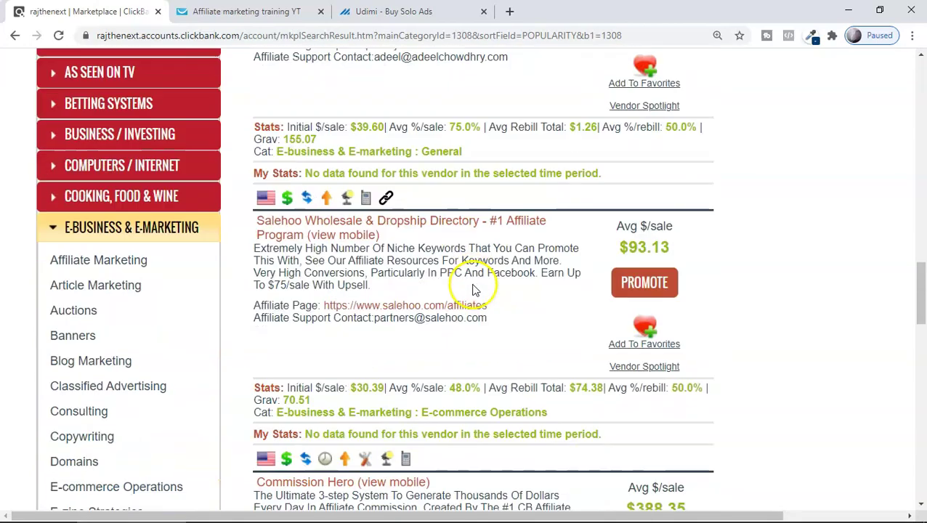
pyautogui.scroll(5, 476, 291)
pyautogui.scroll(4, 483, 294)
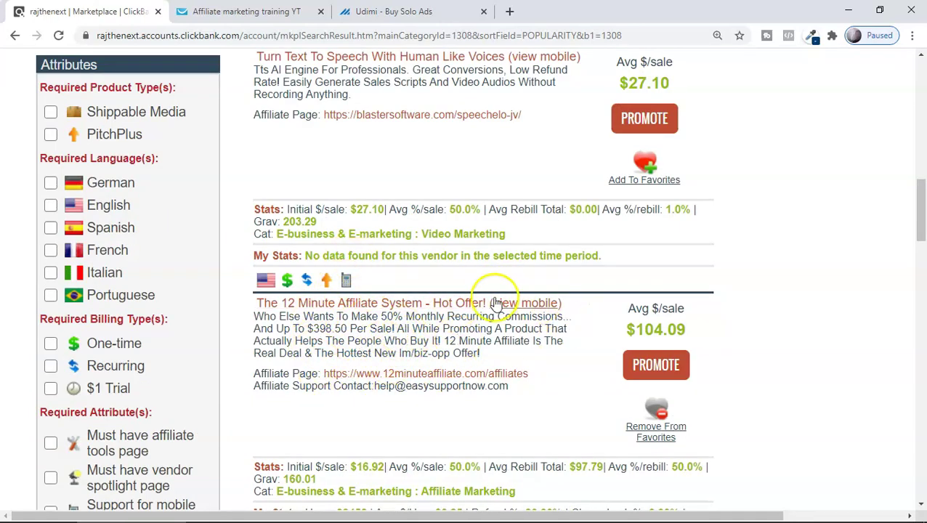
# - Open the Affiliate marketing training landing page and look over its headline, video and opt-in form
pyautogui.click(238, 13)
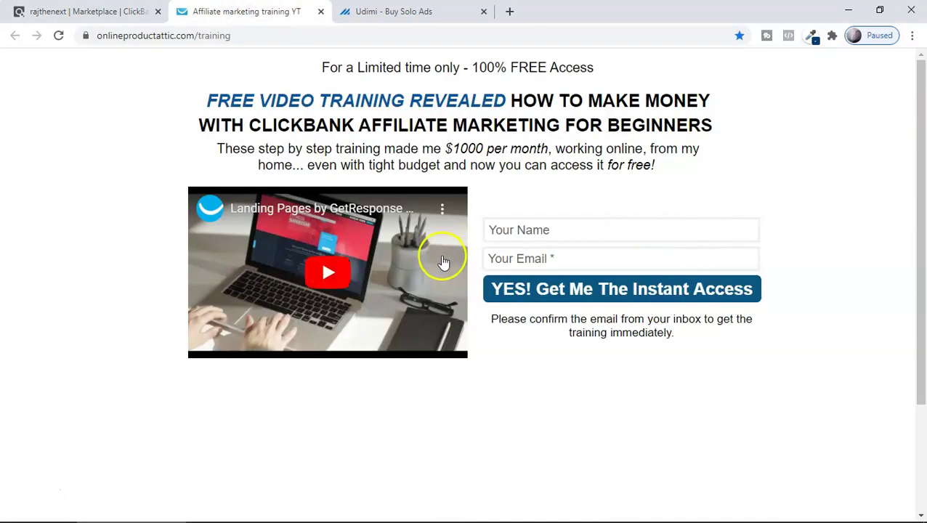
pyautogui.scroll(-3, 441, 252)
pyautogui.scroll(3, 468, 295)
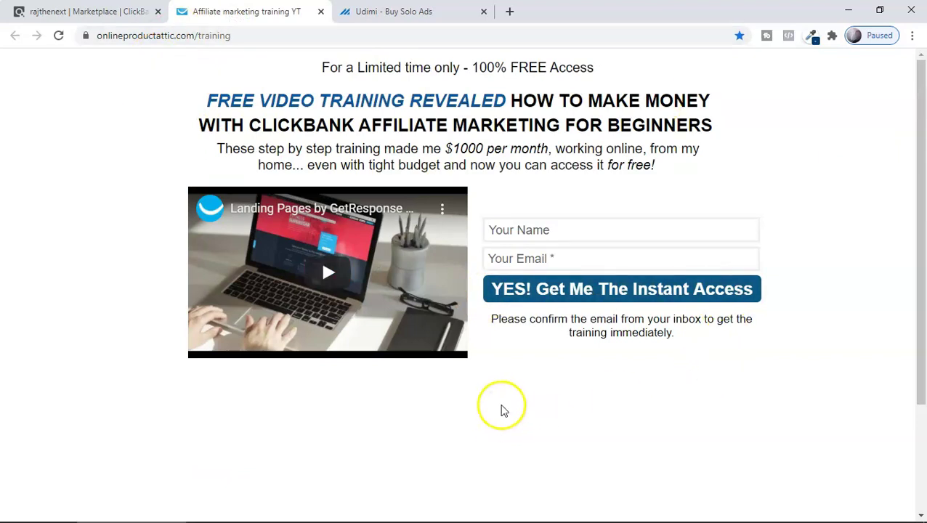
pyautogui.scroll(-2, 509, 385)
pyautogui.scroll(2, 517, 374)
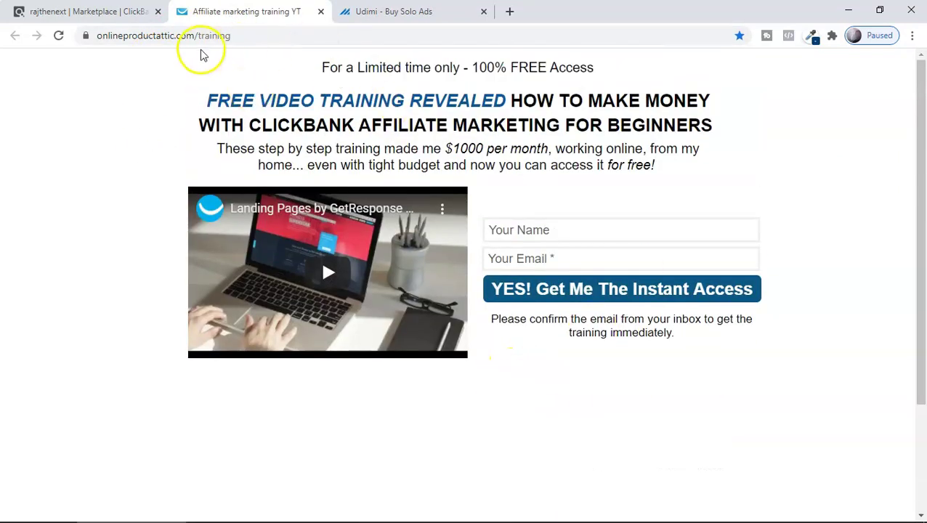
# - Return to the ClickBank marketplace and bring up The 12 Minute Affiliate System listing with its stats
pyautogui.click(123, 11)
pyautogui.scroll(2, 579, 283)
pyautogui.scroll(-3, 549, 304)
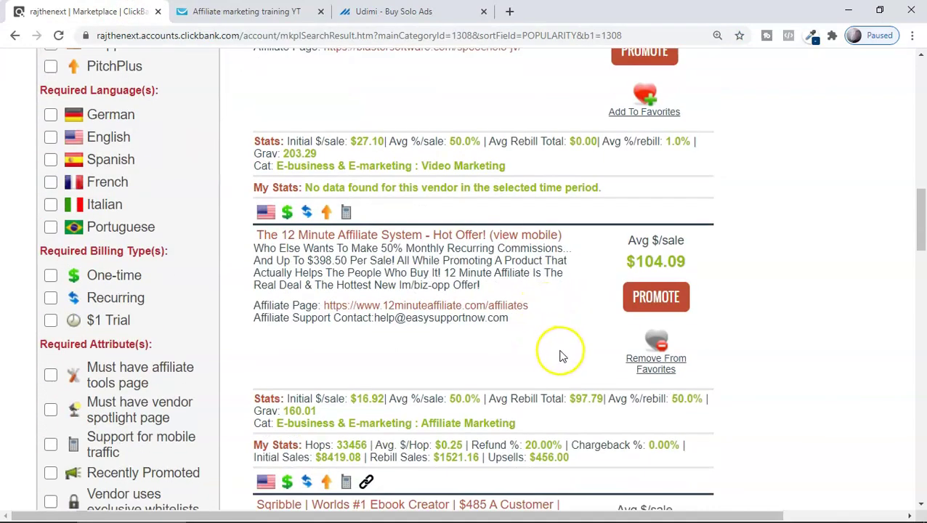
# - Review the training landing page once more, and go to the Udimi homepage to view its signup form
pyautogui.click(239, 11)
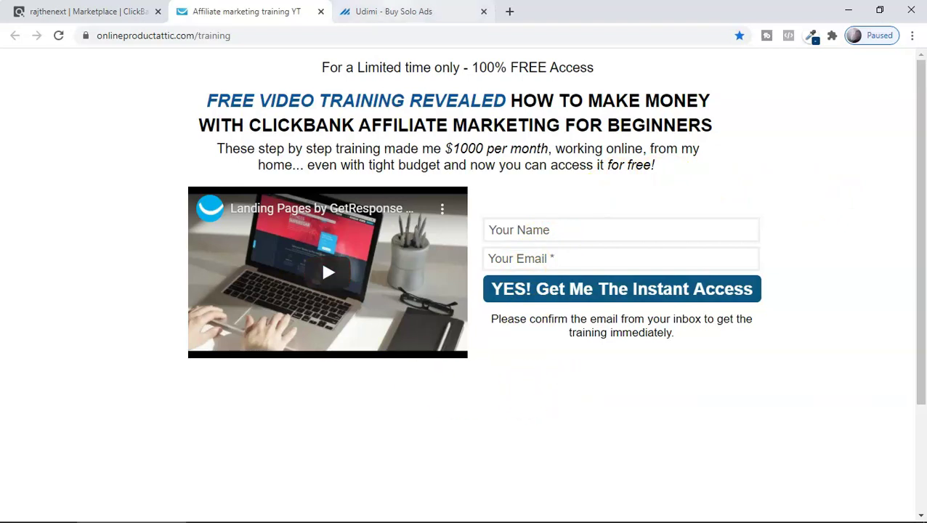
pyautogui.click(395, 12)
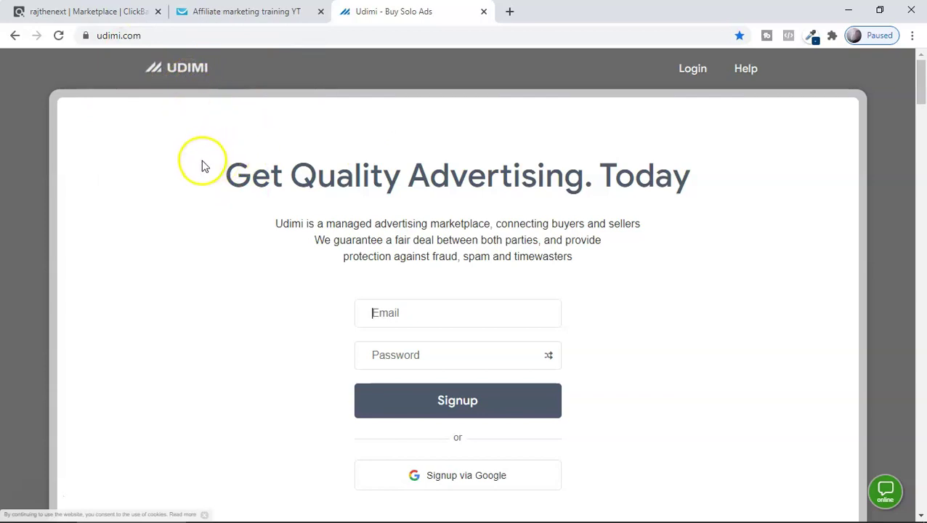
pyautogui.scroll(-3, 203, 167)
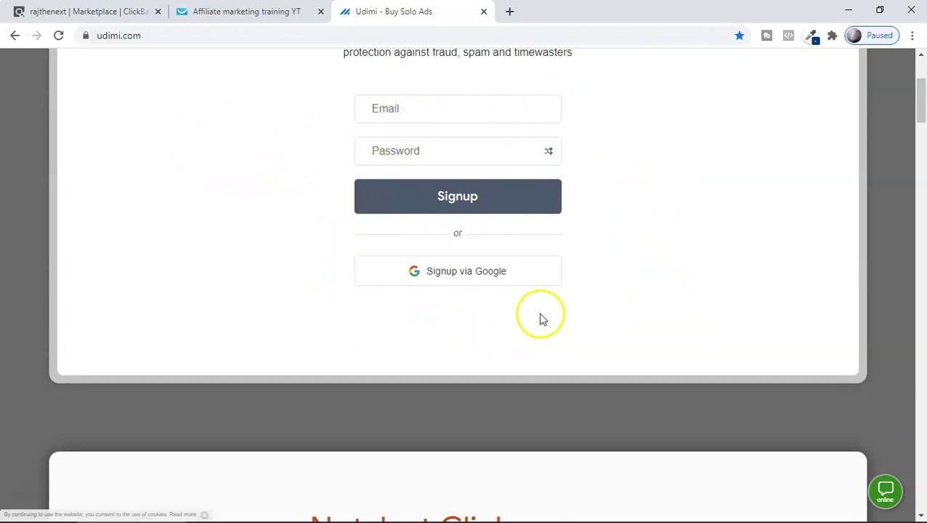
# - Look through the Udimi homepage's top sellers and remaining sections, and view the account home page
pyautogui.scroll(-7, 436, 239)
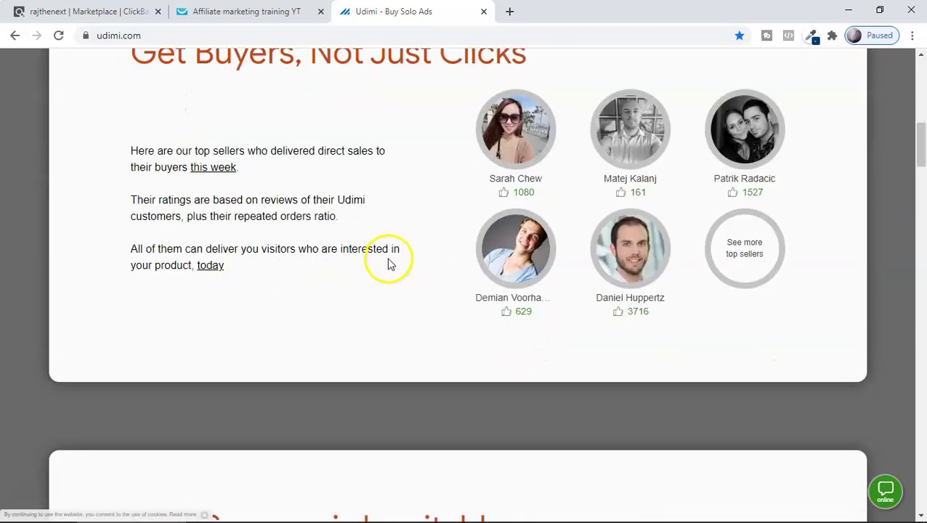
pyautogui.scroll(-20, 555, 270)
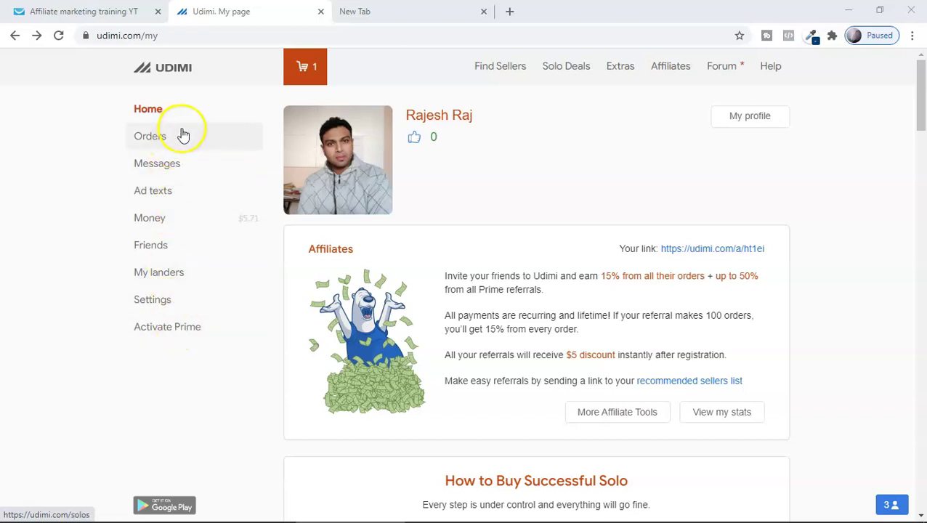
pyautogui.click(193, 178)
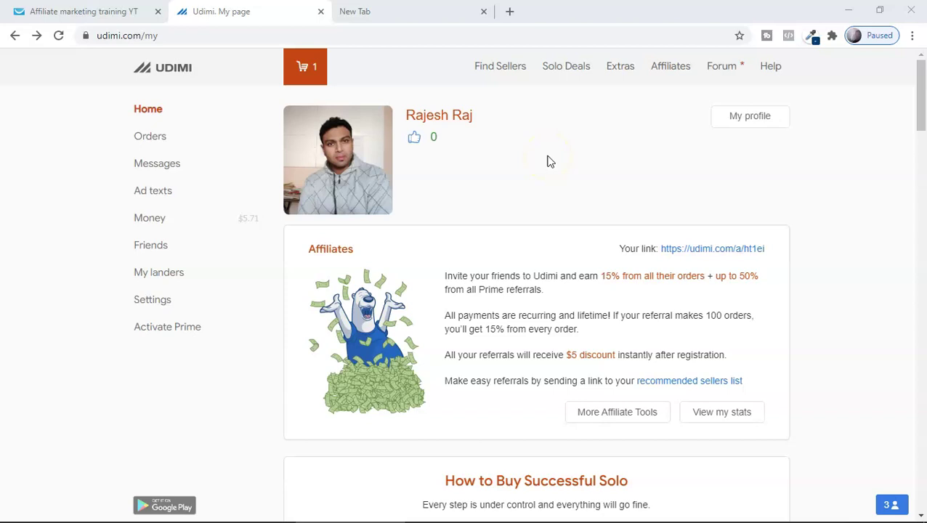
# - Open the Solo Deals listing and check which niches it can be filtered by, leaving All Niches selected
pyautogui.click(567, 74)
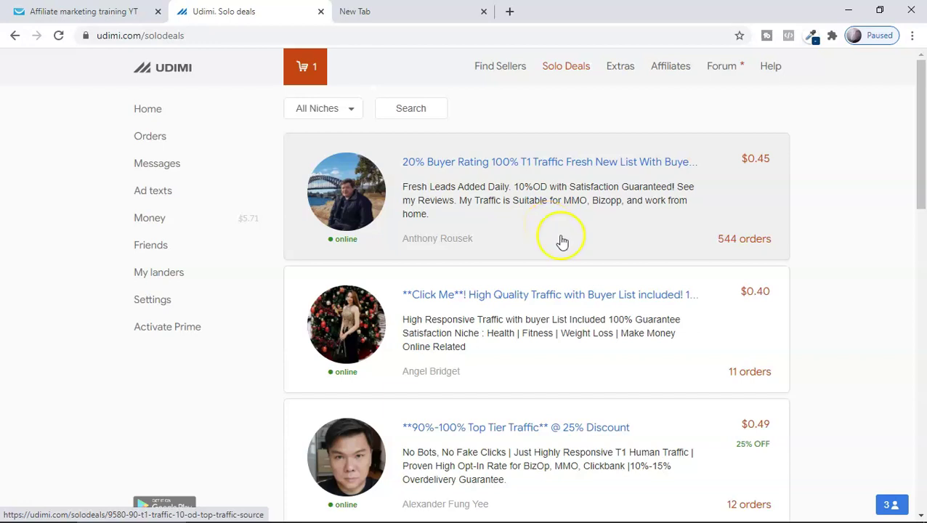
pyautogui.click(348, 111)
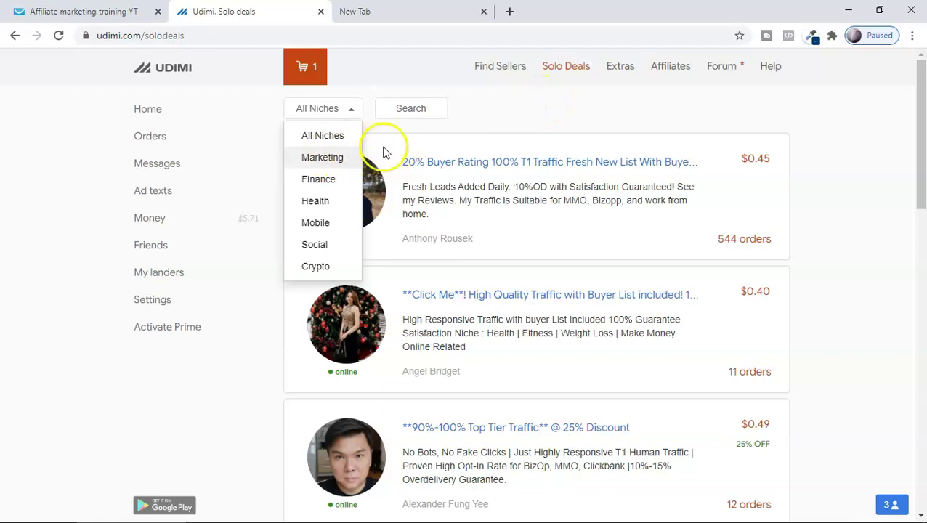
pyautogui.click(529, 118)
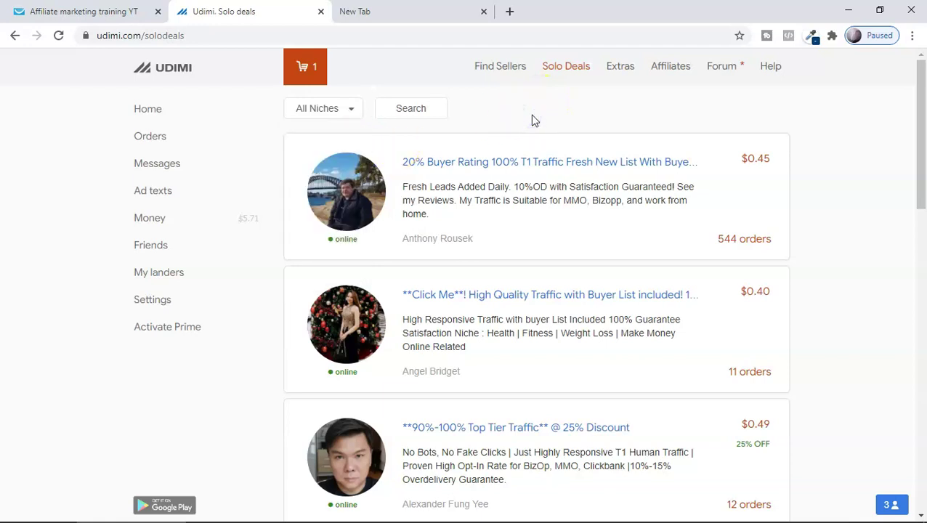
# - Browse the solo deals list to review the sellers' headlines and traffic descriptions
pyautogui.scroll(-8, 559, 144)
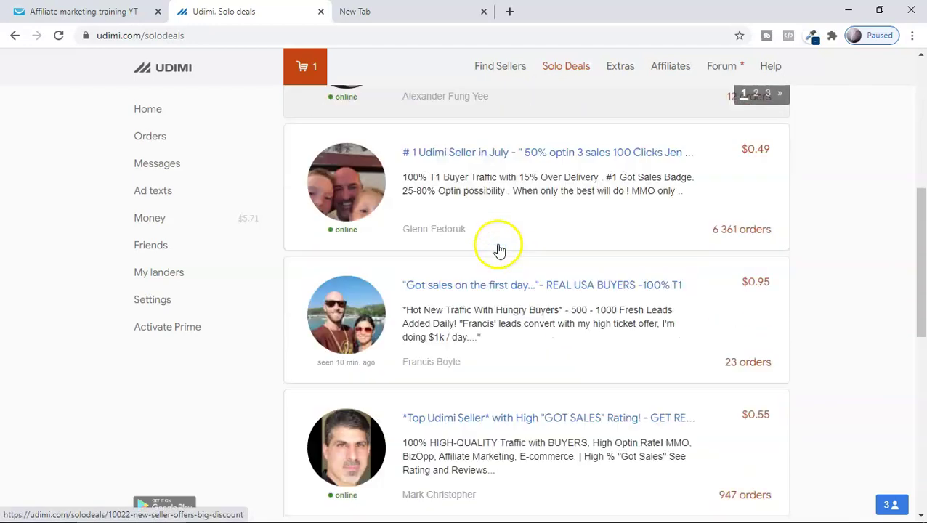
pyautogui.scroll(-2, 458, 269)
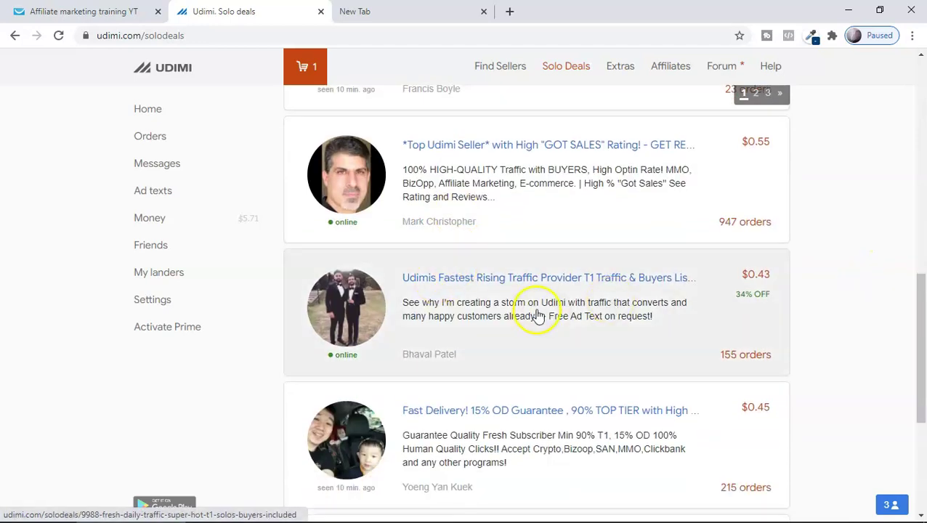
pyautogui.scroll(-6, 537, 316)
pyautogui.scroll(2, 540, 316)
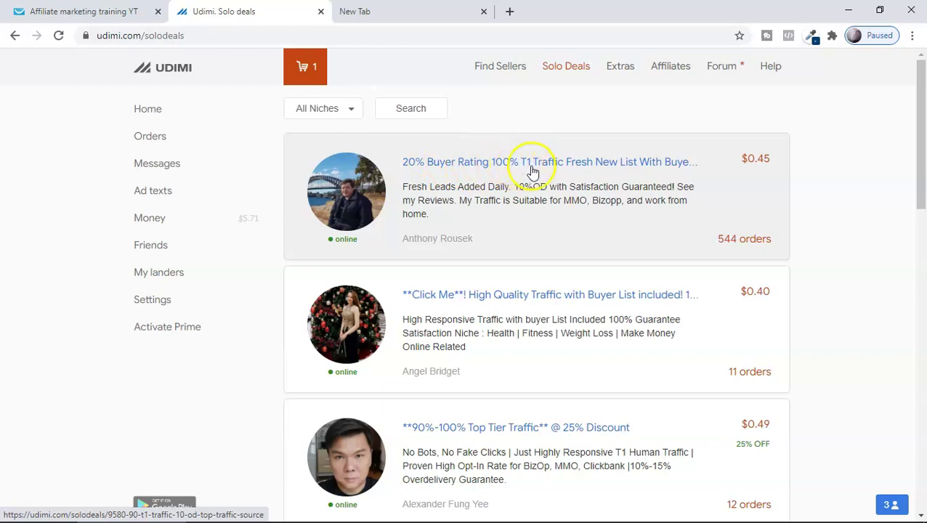
pyautogui.scroll(-1, 590, 352)
pyautogui.scroll(1, 674, 340)
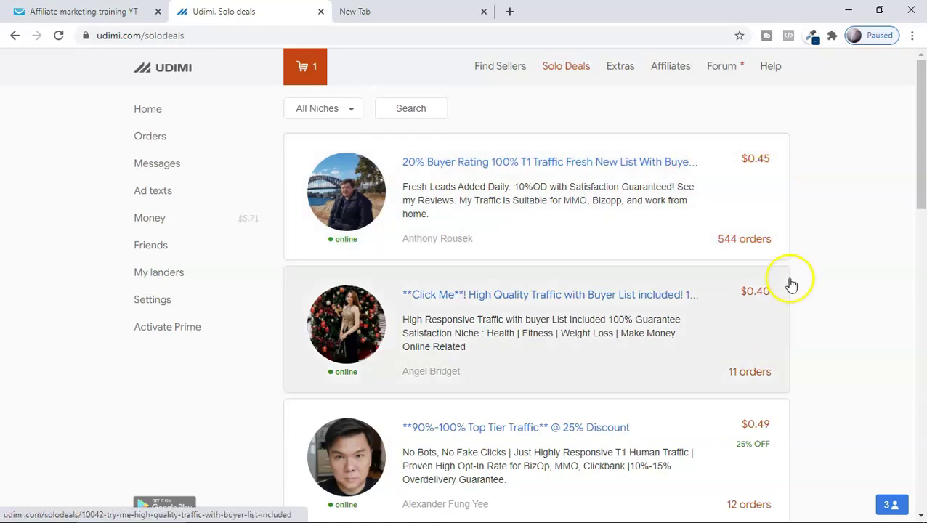
# - Compare the click prices and order counts across the listed solo deals
pyautogui.scroll(-3, 766, 298)
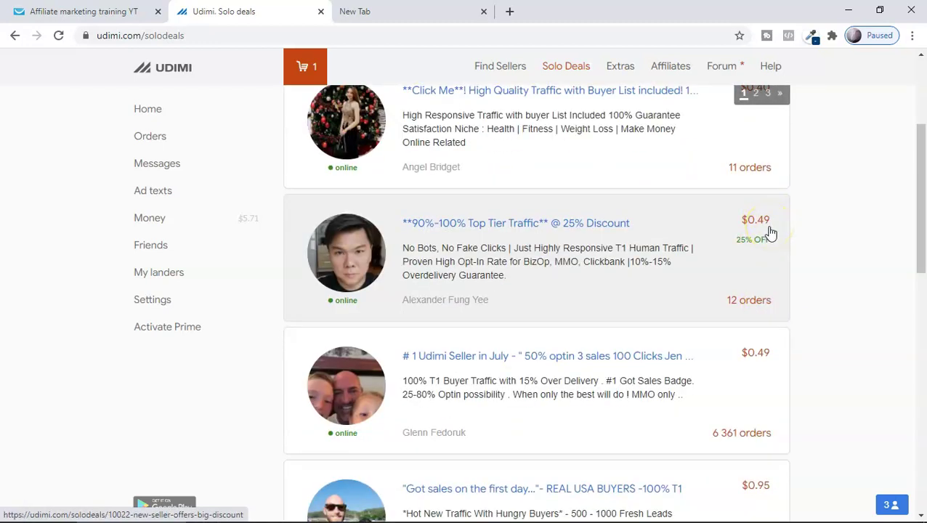
pyautogui.scroll(-2, 777, 254)
pyautogui.scroll(-1, 769, 341)
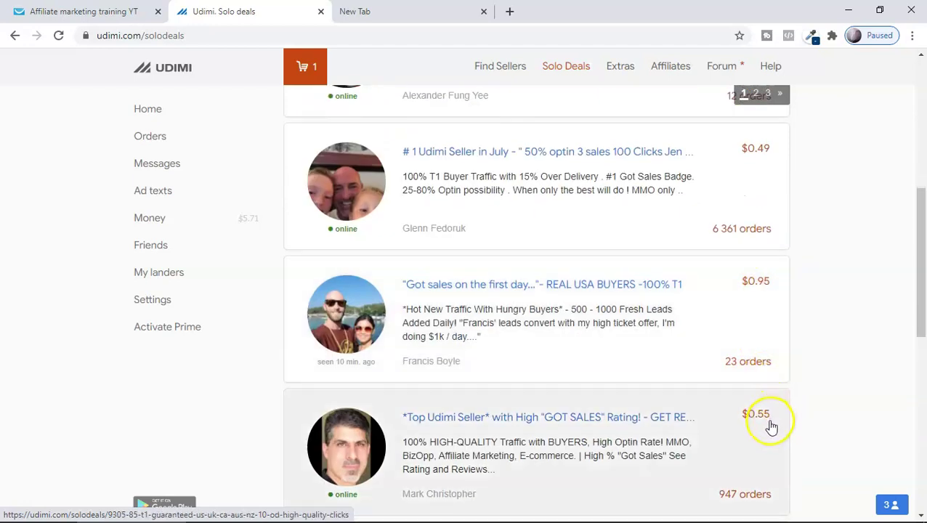
pyautogui.scroll(7, 770, 290)
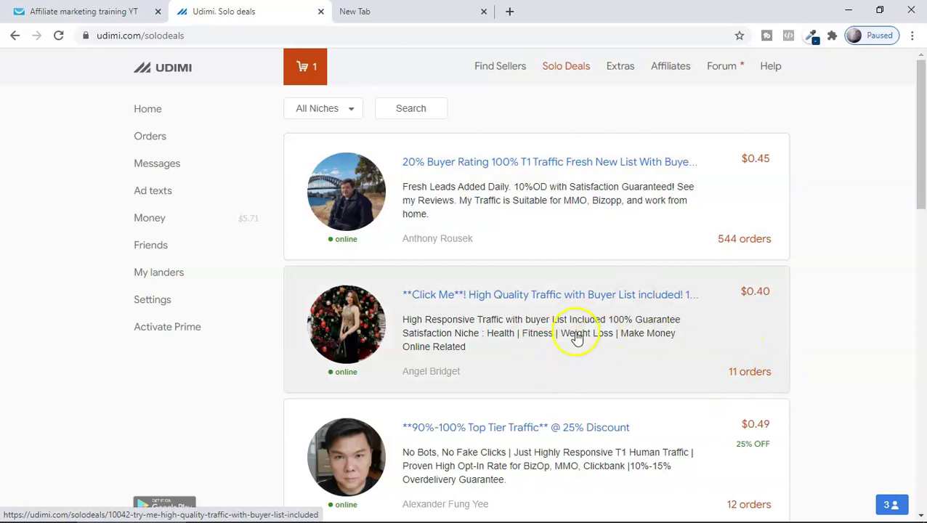
pyautogui.scroll(-3, 581, 345)
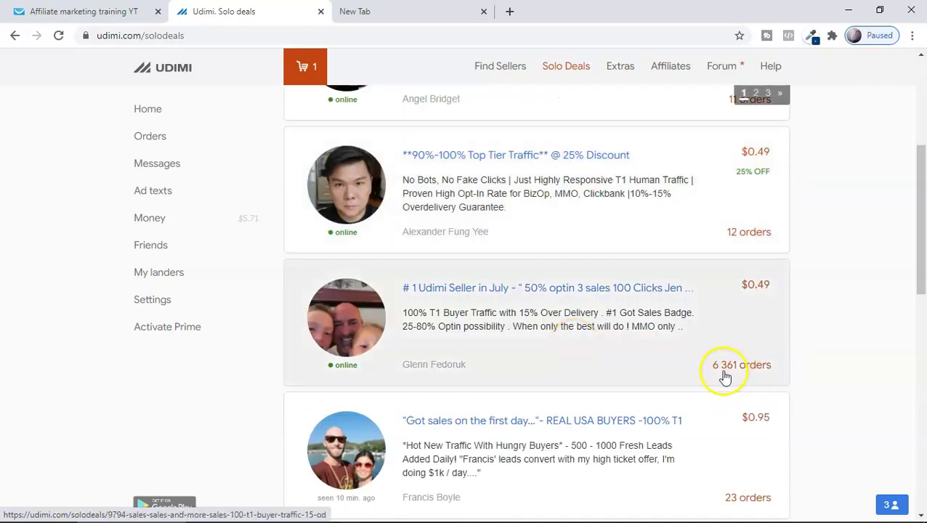
pyautogui.scroll(3, 567, 356)
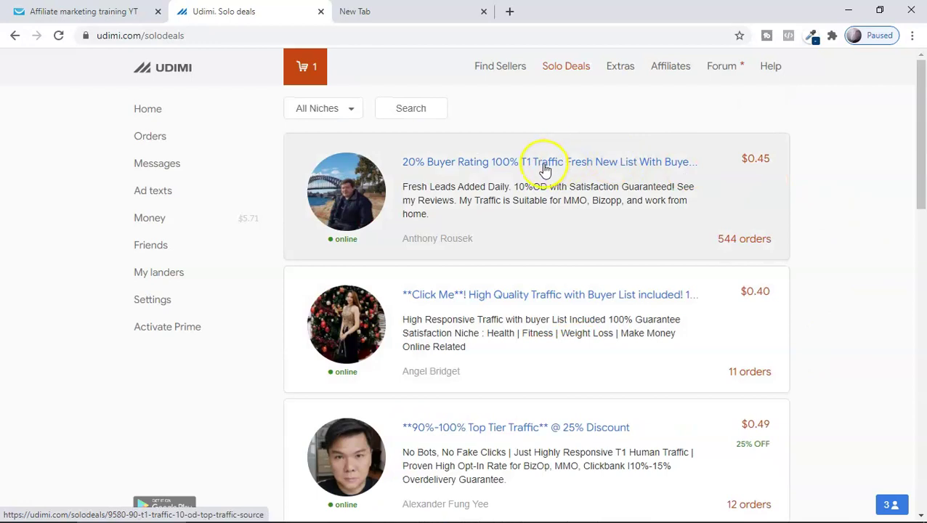
# - Open the "# 1 Udimi Seller in July", "Got sales on the first day..." and "*Top Udimi Seller*" deals in separate new tabs
pyautogui.scroll(-2, 545, 169)
pyautogui.scroll(-1, 537, 286)
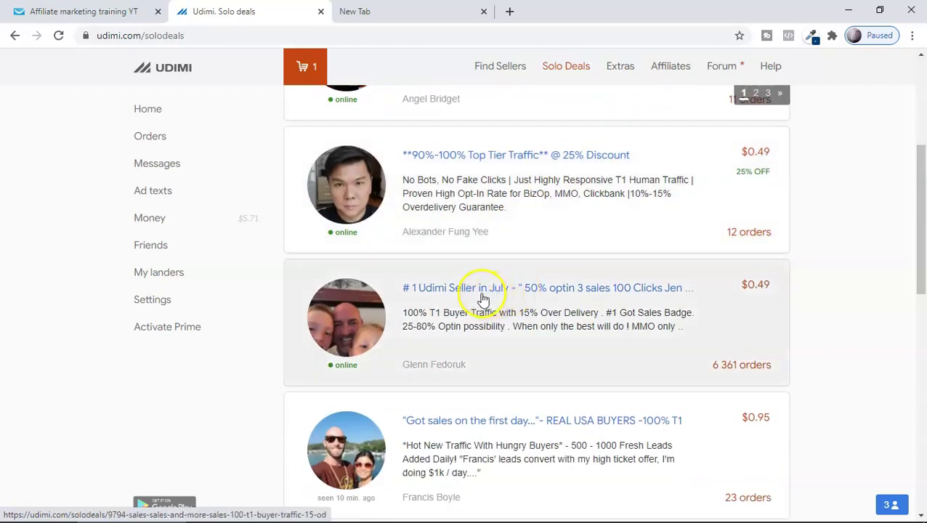
pyautogui.rightClick(478, 292)
pyautogui.click(497, 302)
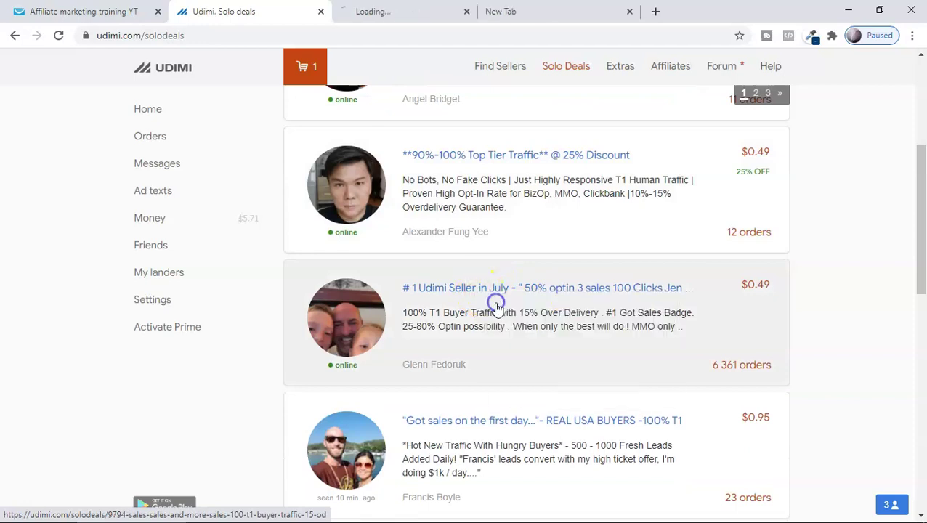
pyautogui.scroll(-2, 497, 320)
pyautogui.rightClick(498, 218)
pyautogui.click(518, 227)
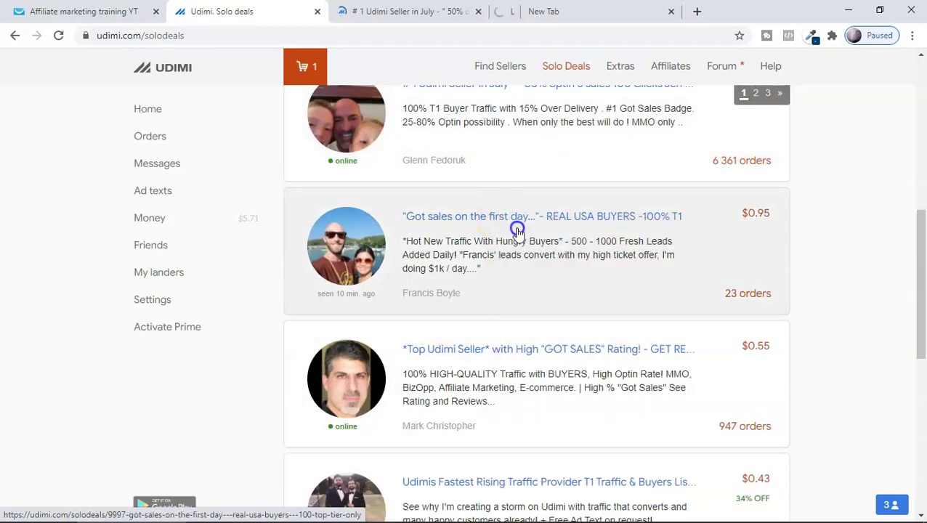
pyautogui.scroll(-1, 517, 227)
pyautogui.rightClick(493, 280)
pyautogui.click(517, 291)
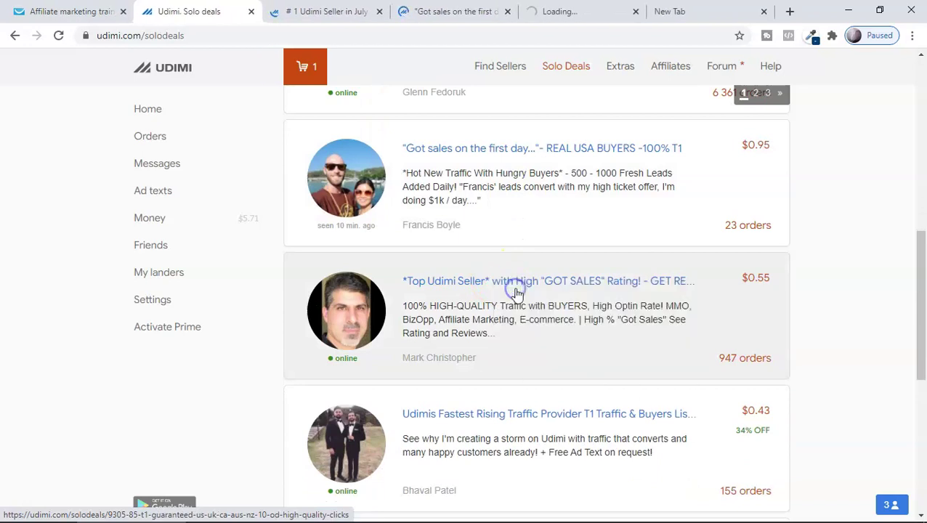
pyautogui.scroll(7, 494, 290)
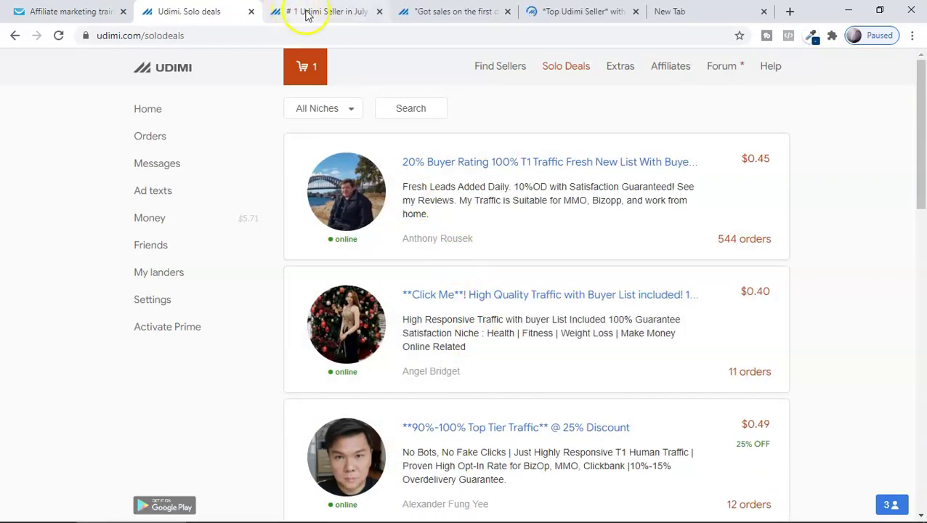
# - Mark the "# 1 Udimi Seller in July" deal's seller as a favorite and check what the sales percentage means
pyautogui.click(319, 16)
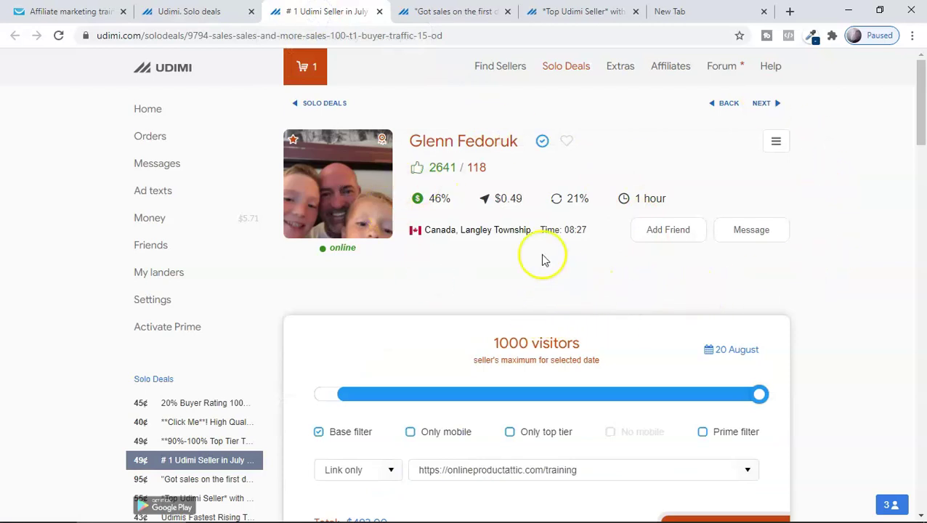
pyautogui.click(567, 142)
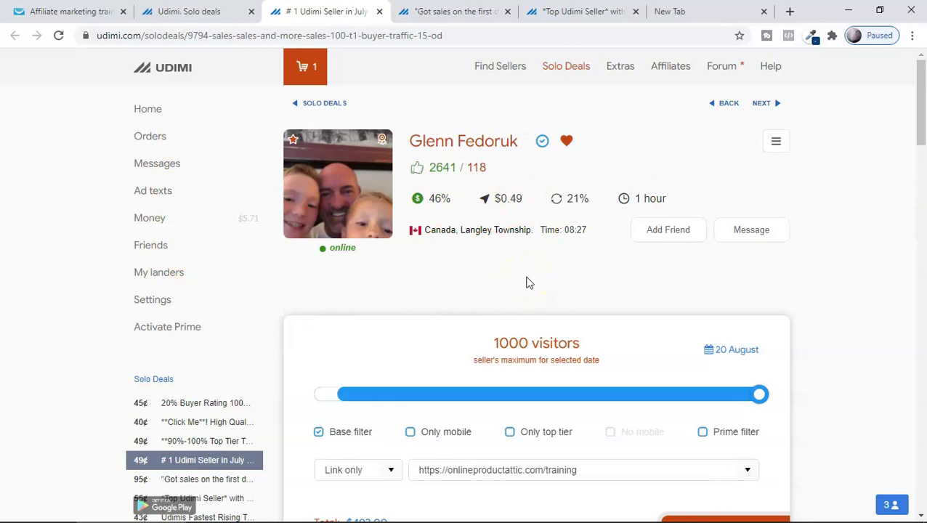
pyautogui.moveTo(436, 200)
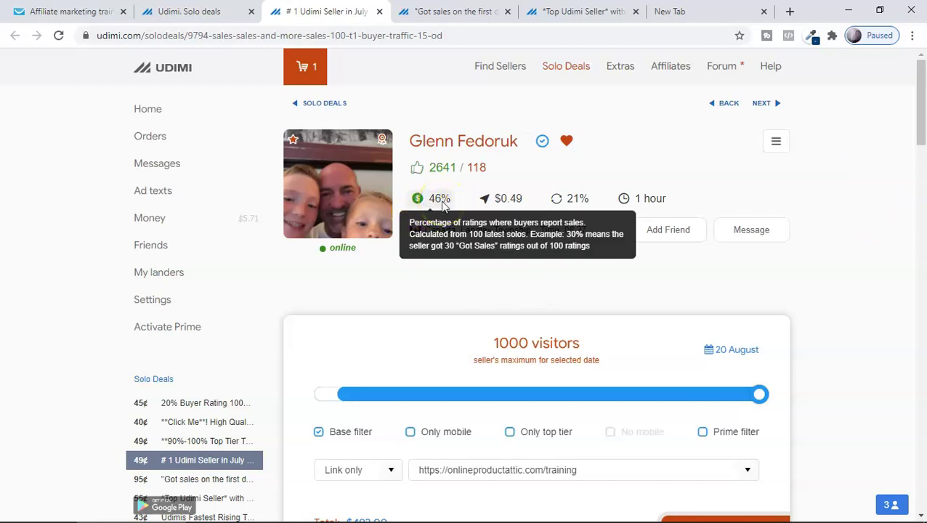
pyautogui.click(440, 199)
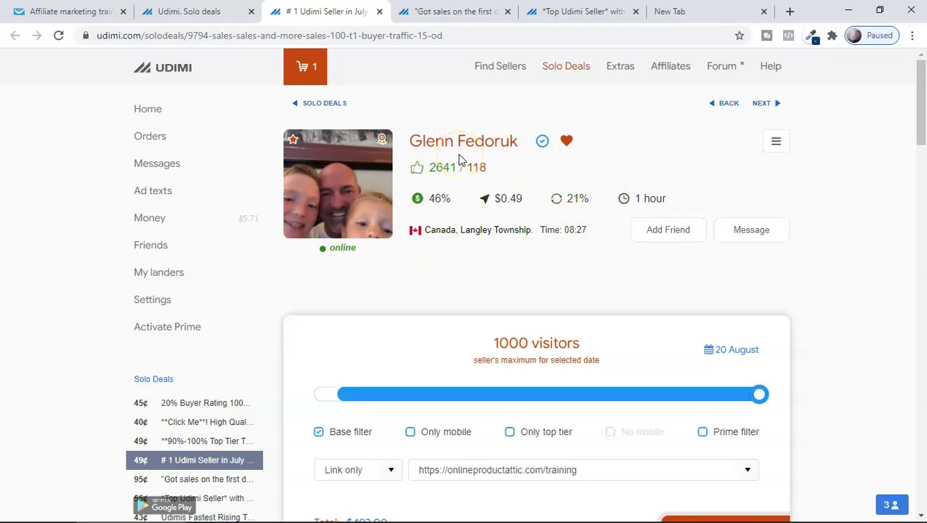
# - Check the seller's response time, and view the message chat window before closing it without writing
pyautogui.moveTo(656, 200)
pyautogui.click(756, 234)
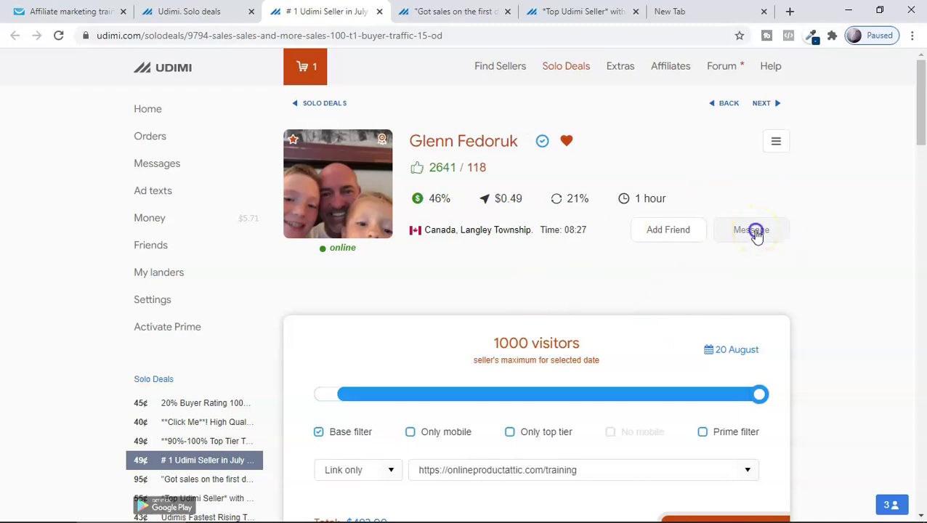
pyautogui.click(755, 232)
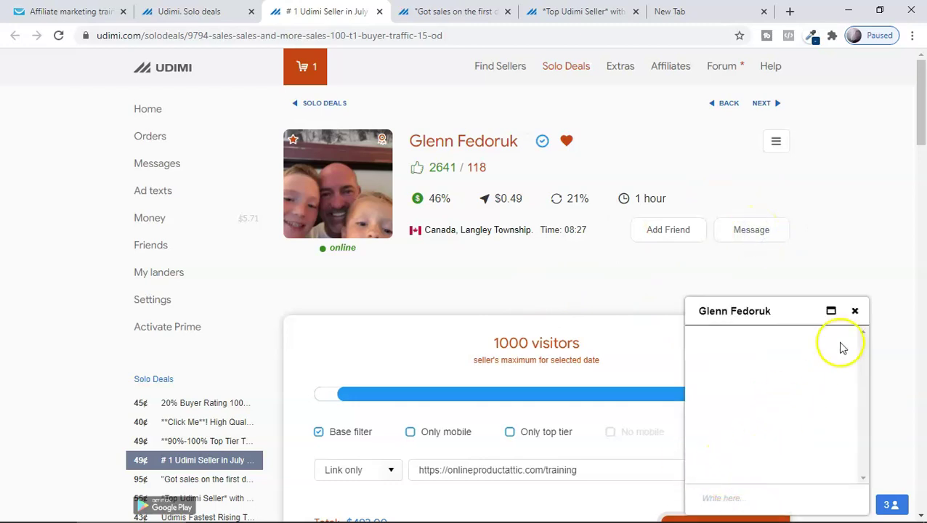
pyautogui.click(854, 311)
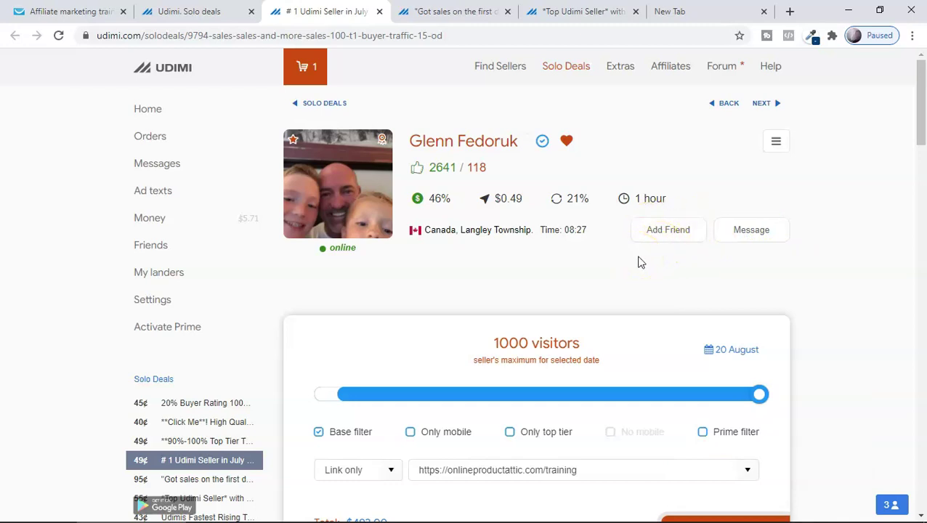
# - Review the seller ratings and stats of the "Got sales on the first day..." and "*Top Udimi Seller*" deals
pyautogui.click(470, 10)
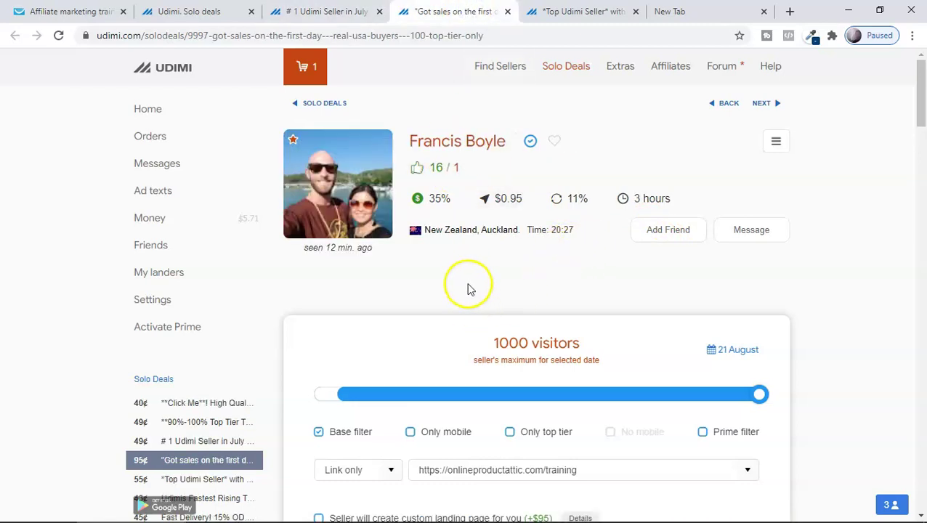
pyautogui.moveTo(441, 203)
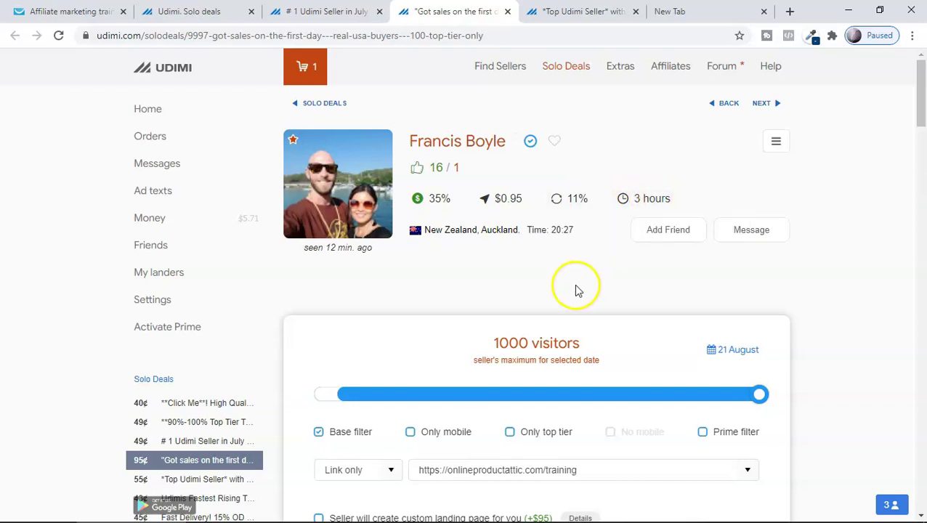
pyautogui.hotkey('ctrl', 'Tab')
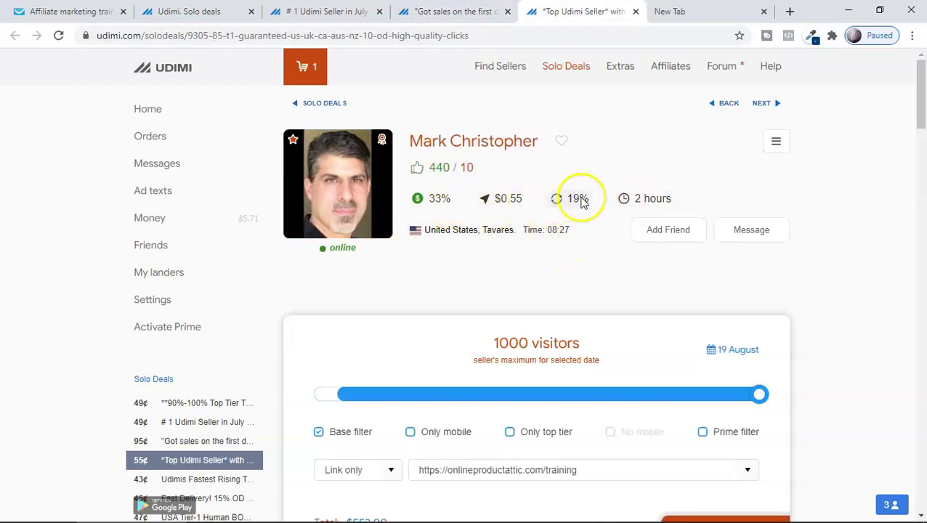
# - Return to the "# 1 Udimi Seller in July" deal and reduce its order to 100 visitors
pyautogui.click(351, 11)
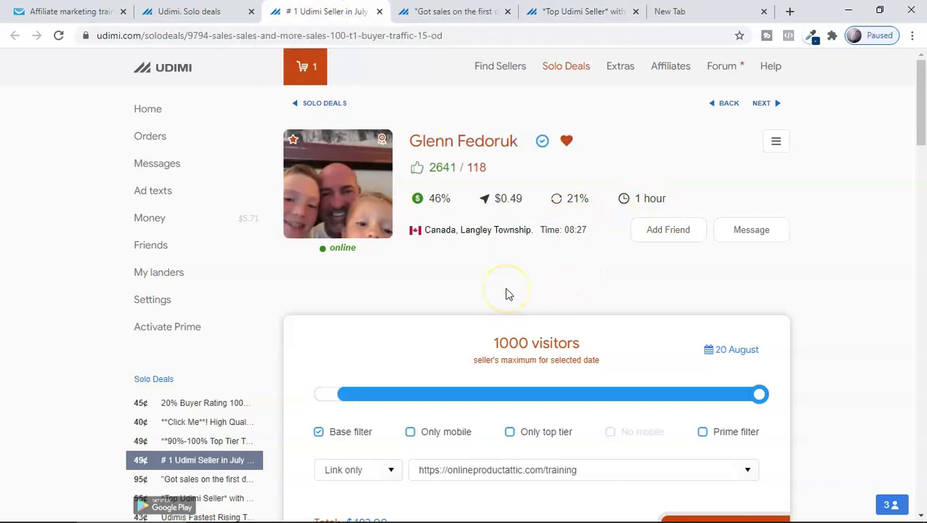
pyautogui.click(494, 318)
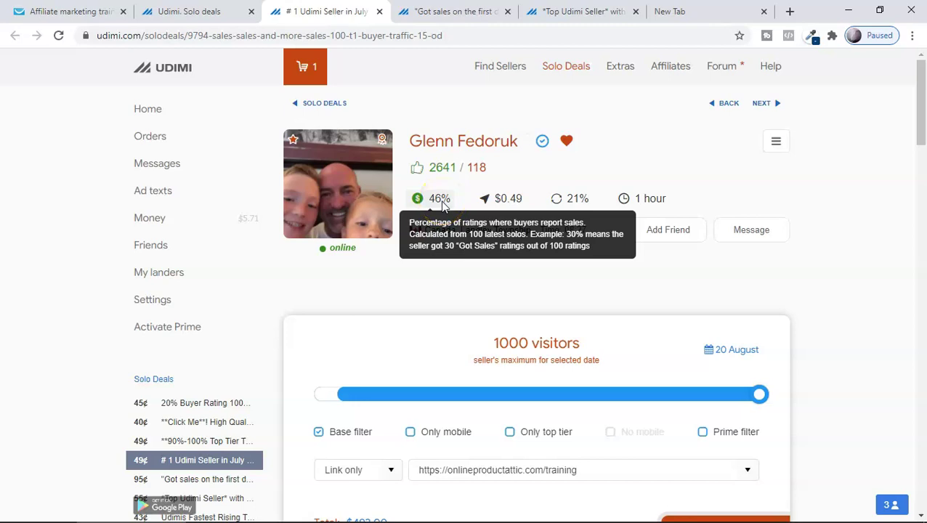
pyautogui.scroll(-2, 529, 313)
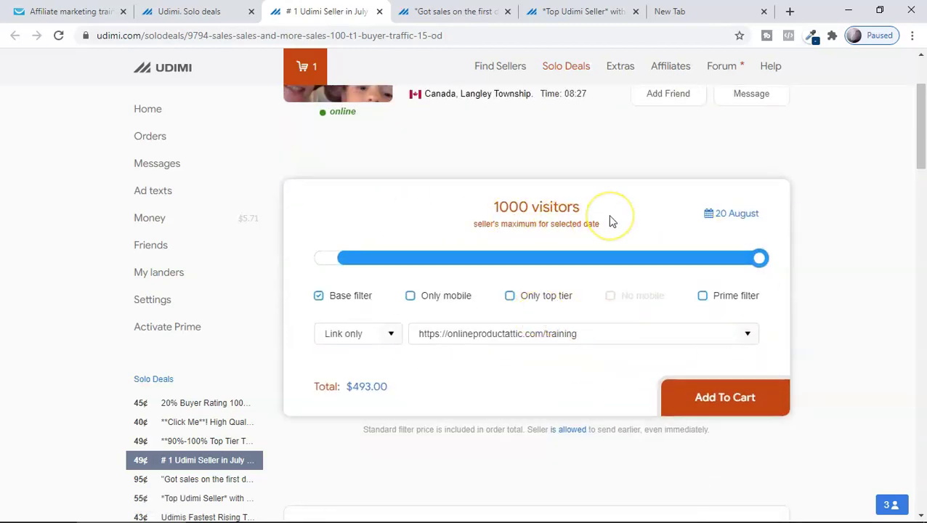
pyautogui.moveTo(759, 258); pyautogui.dragTo(335, 258)
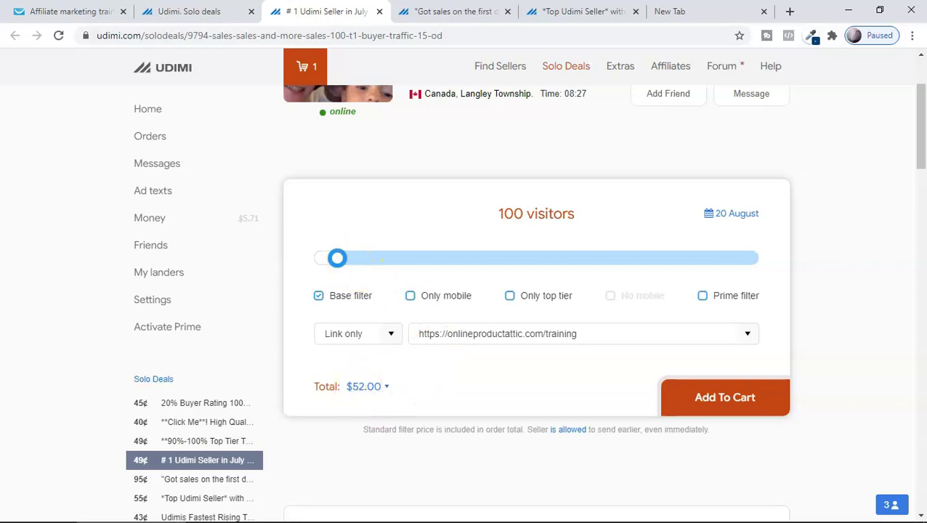
# - Open the "Got sales on the first day..." deal and reduce its order to 100 visitors for a price comparison
pyautogui.click(454, 11)
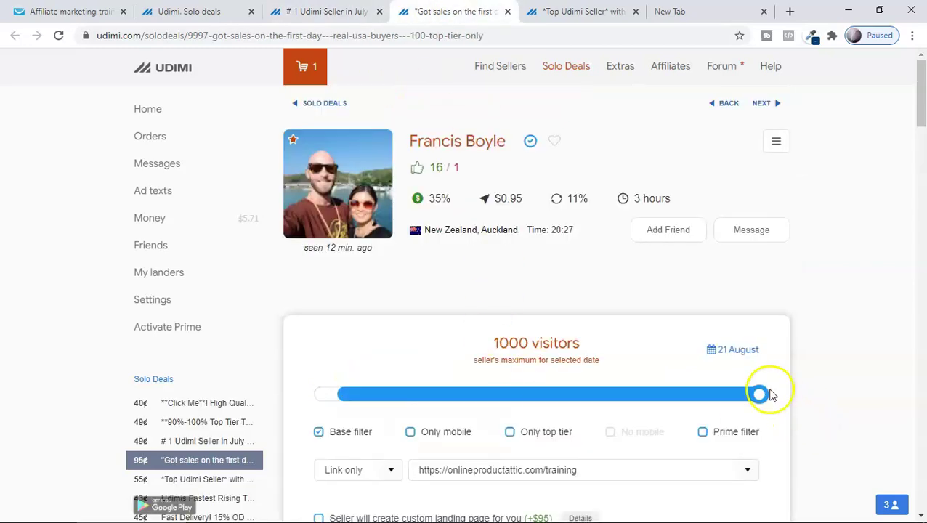
pyautogui.moveTo(765, 392); pyautogui.dragTo(336, 392)
pyautogui.scroll(-3, 356, 372)
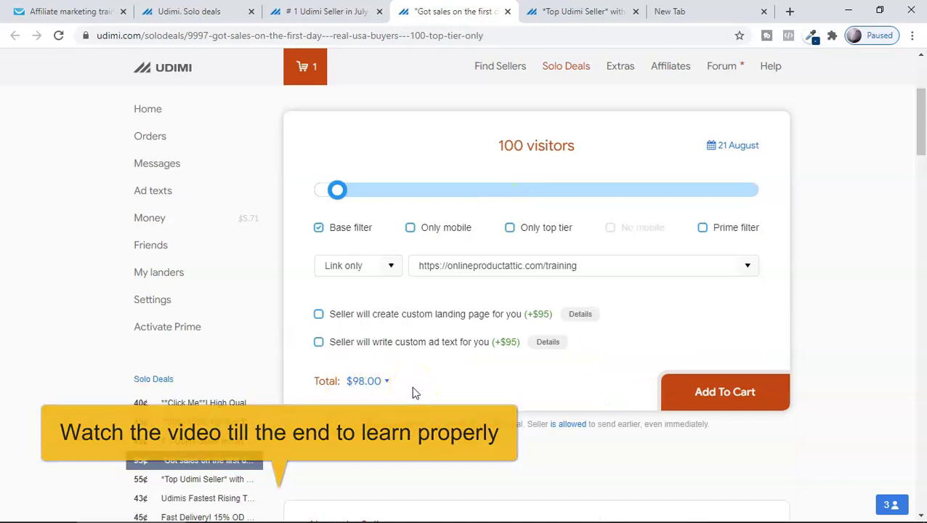
# - Return to the "# 1 Udimi Seller in July" deal and raise its order to 300 visitors
pyautogui.hotkey('ctrl', 'shift', 'Tab')
pyautogui.click(342, 260)
pyautogui.moveTo(341, 263); pyautogui.dragTo(431, 265)
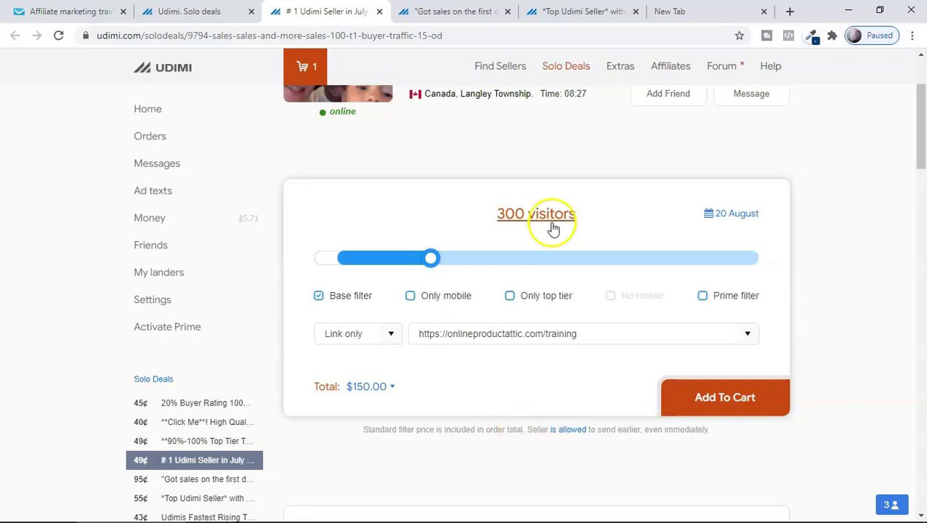
# - View the opt-in training landing page, and set the "# 1 Udimi Seller in July" order to 500 visitors
pyautogui.click(69, 11)
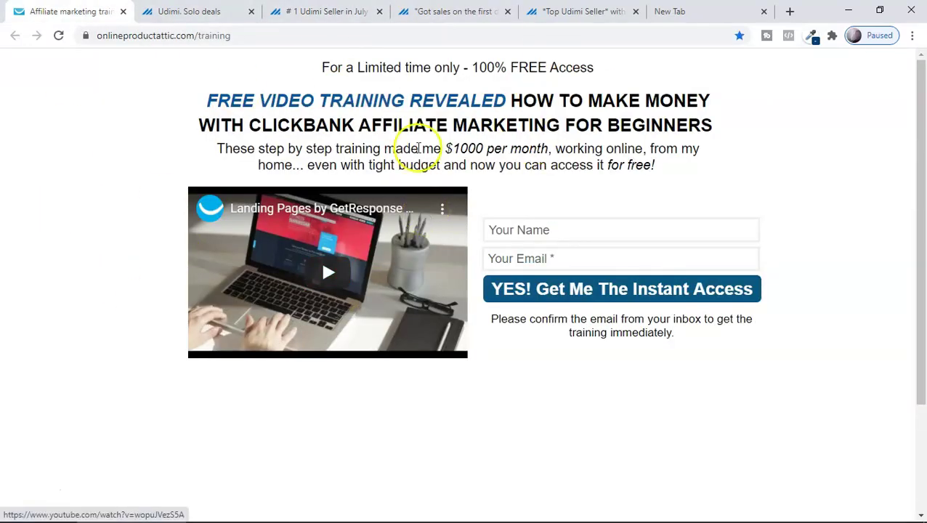
pyautogui.click(327, 11)
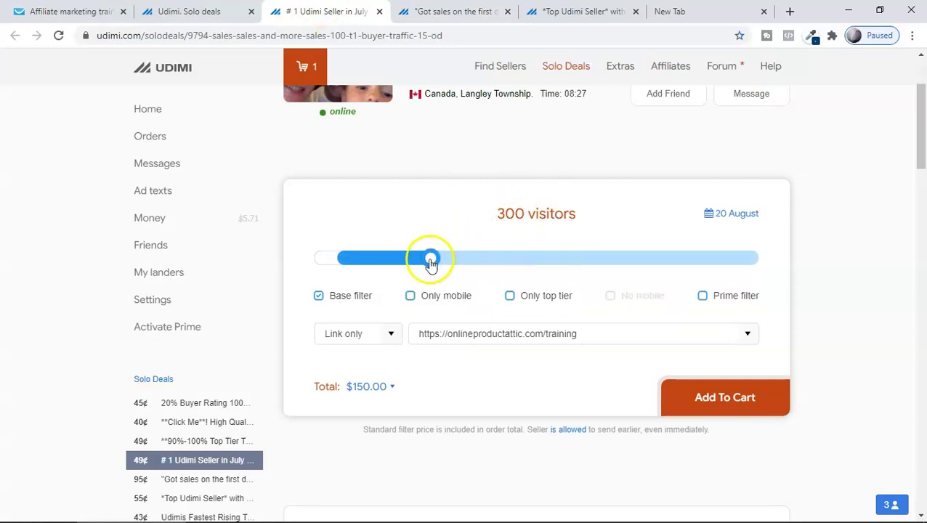
pyautogui.moveTo(431, 263); pyautogui.dragTo(525, 260)
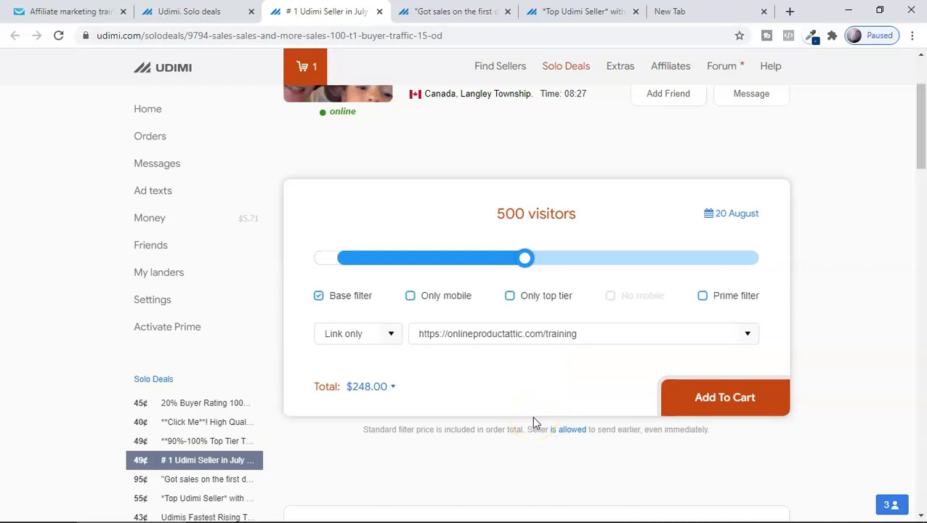
pyautogui.click(371, 393)
# - Set the "Got sales on the first day..." deal's order to 500 visitors and review its total and seller stats
pyautogui.click(459, 11)
pyautogui.click(350, 258)
pyautogui.moveTo(350, 257); pyautogui.dragTo(523, 269)
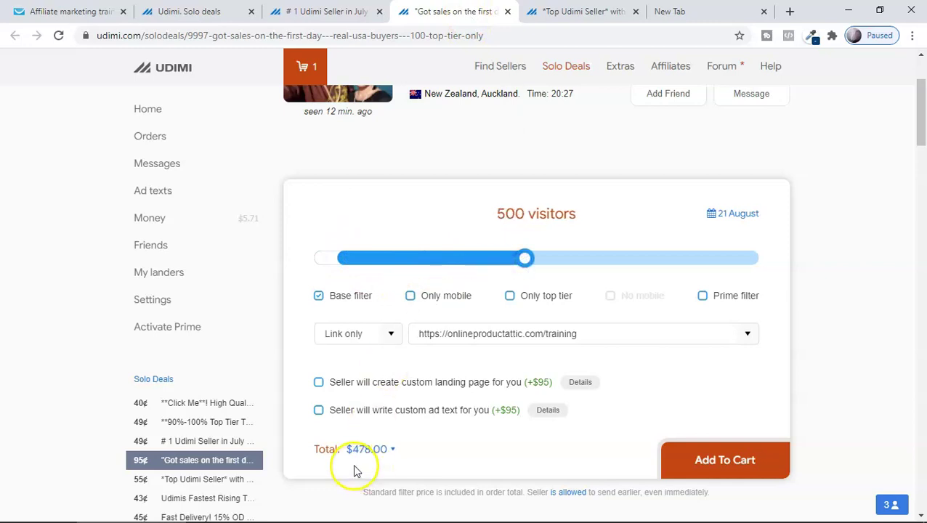
pyautogui.scroll(2, 445, 430)
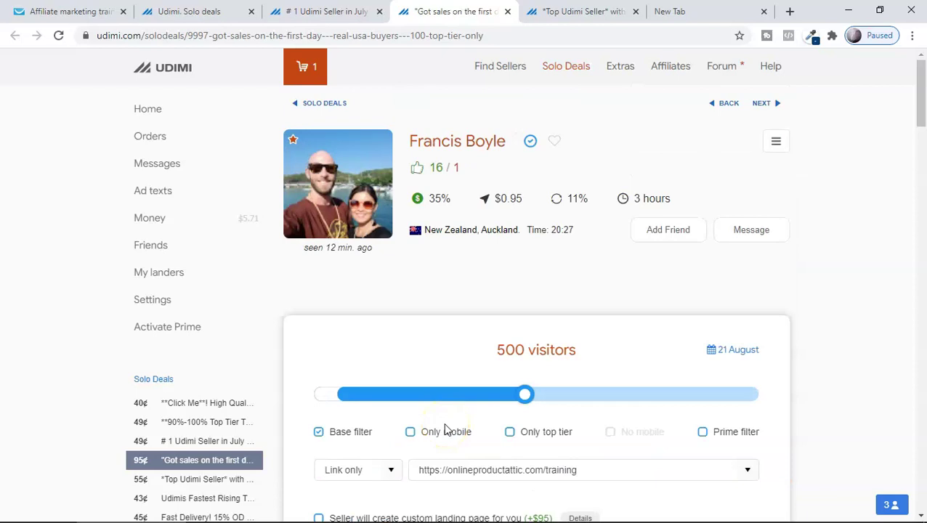
# - Set the "*Top Udimi Seller*" deal's order to 500 visitors and review its total and seller stats
pyautogui.click(563, 11)
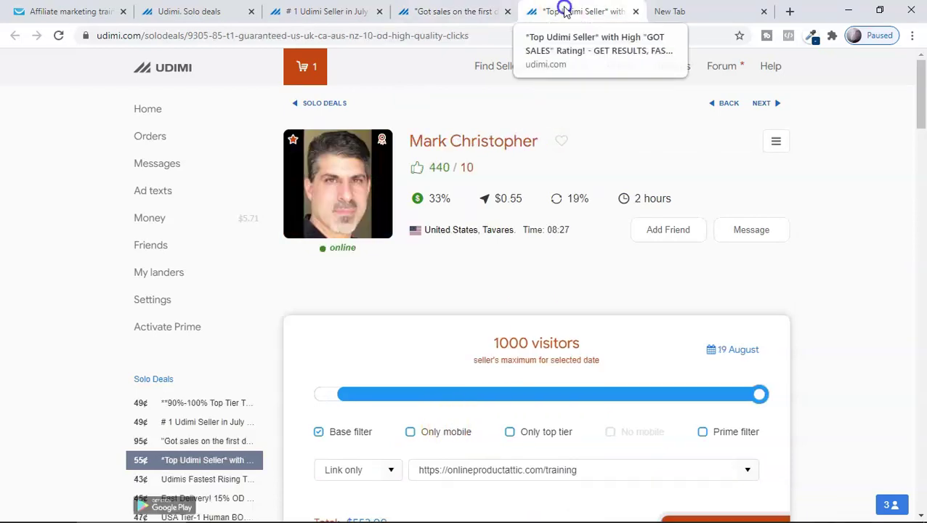
pyautogui.moveTo(759, 406); pyautogui.dragTo(526, 411)
pyautogui.scroll(-3, 501, 417)
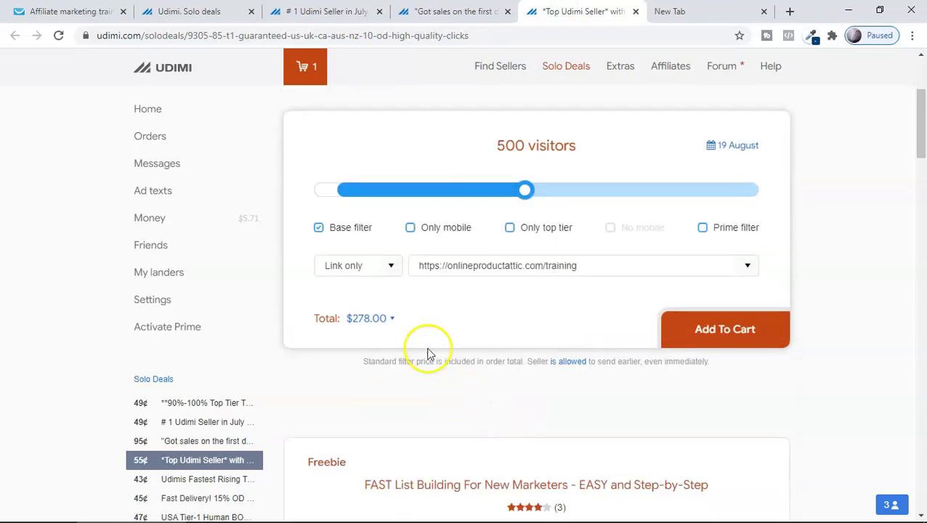
pyautogui.scroll(3, 385, 329)
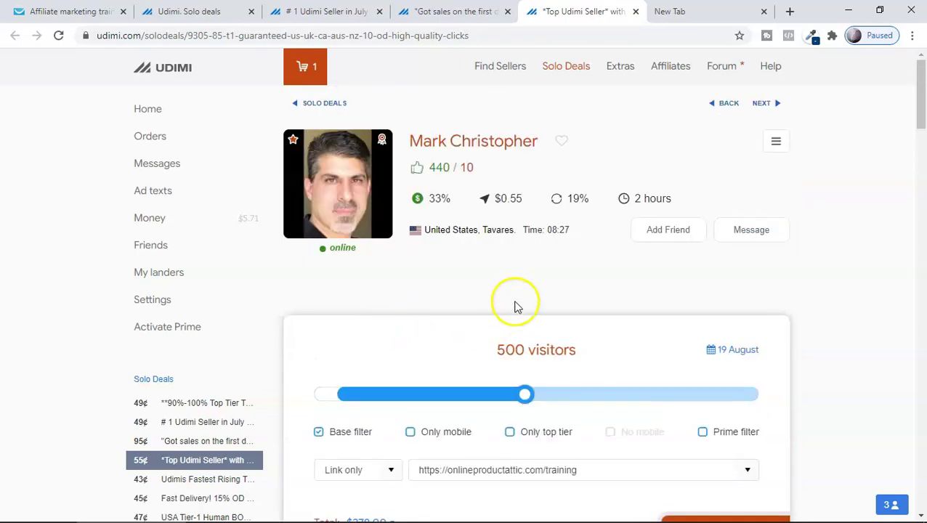
# - Review the "# 1 Udimi Seller in July" deal's stats and total, and check what the Only top tier filter means
pyautogui.click(342, 11)
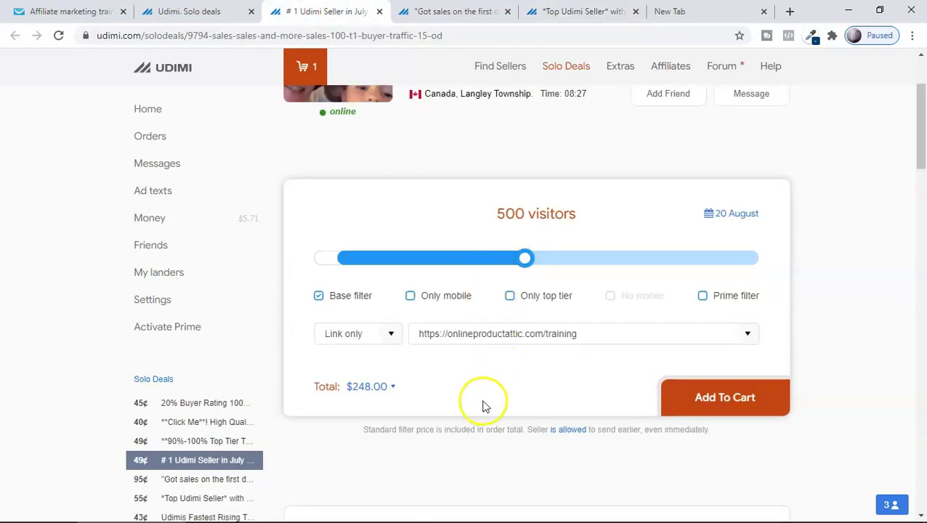
pyautogui.scroll(2, 482, 397)
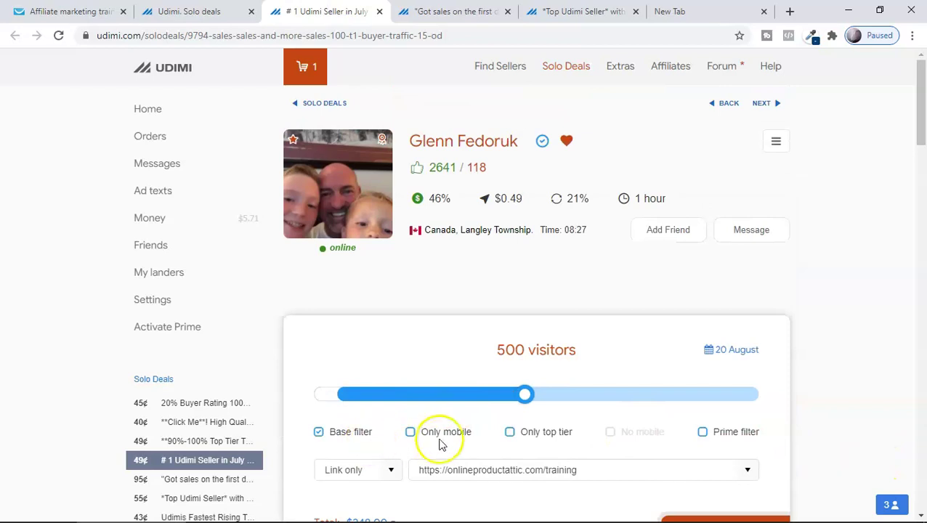
pyautogui.scroll(-1, 446, 421)
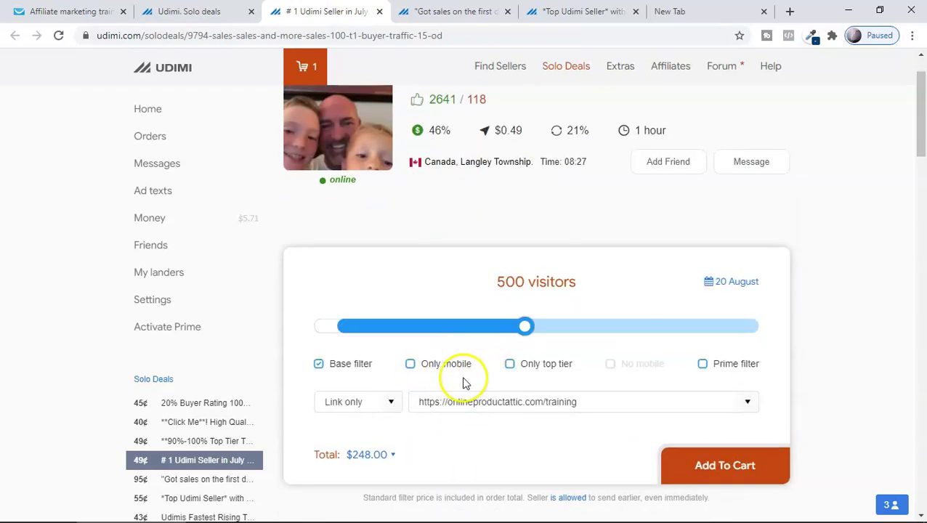
pyautogui.scroll(-1, 560, 392)
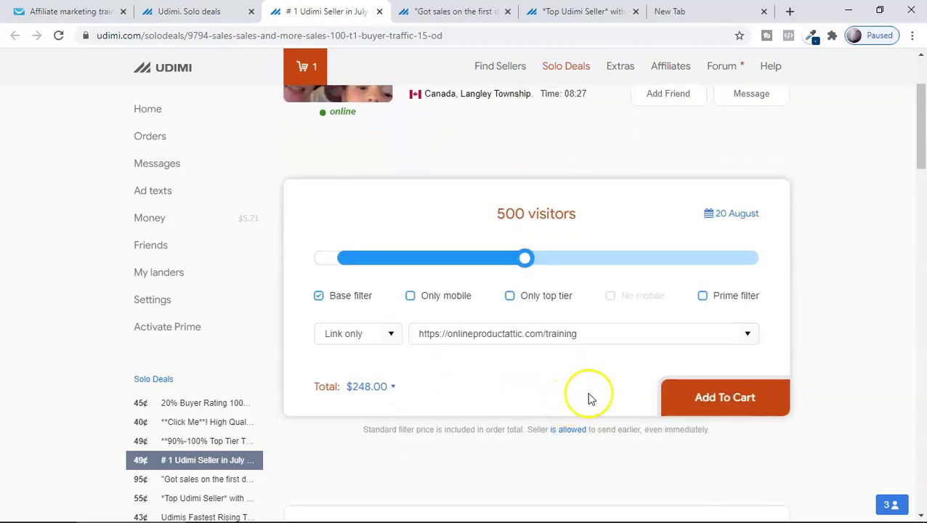
pyautogui.moveTo(552, 305)
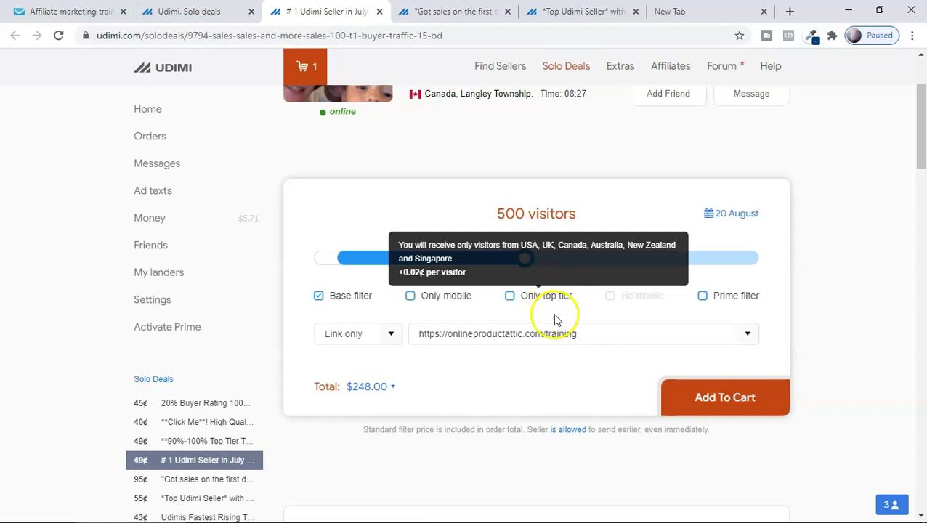
# - Examine the "# 1 Udimi Seller in July" deal's average traffic geography and its breakdown of top tier countries
pyautogui.scroll(-10, 554, 319)
pyautogui.moveTo(391, 263)
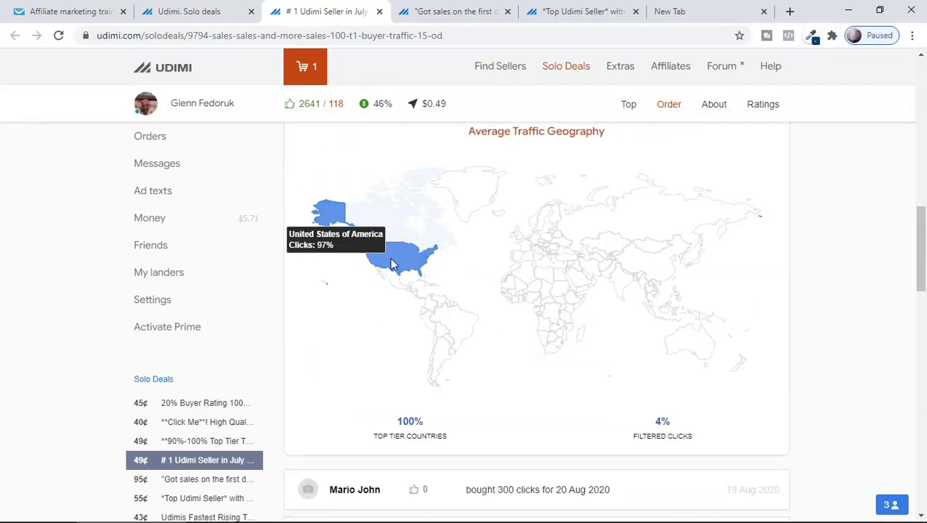
pyautogui.click(392, 252)
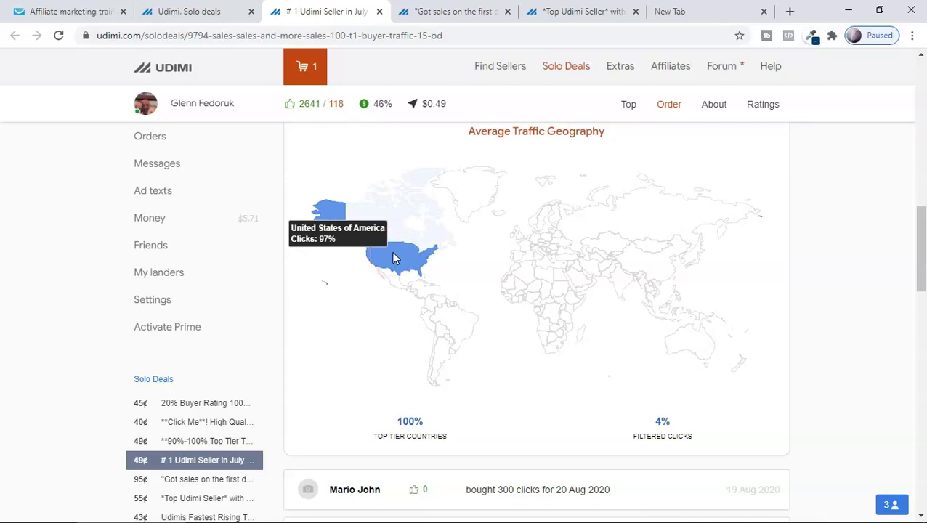
pyautogui.click(400, 430)
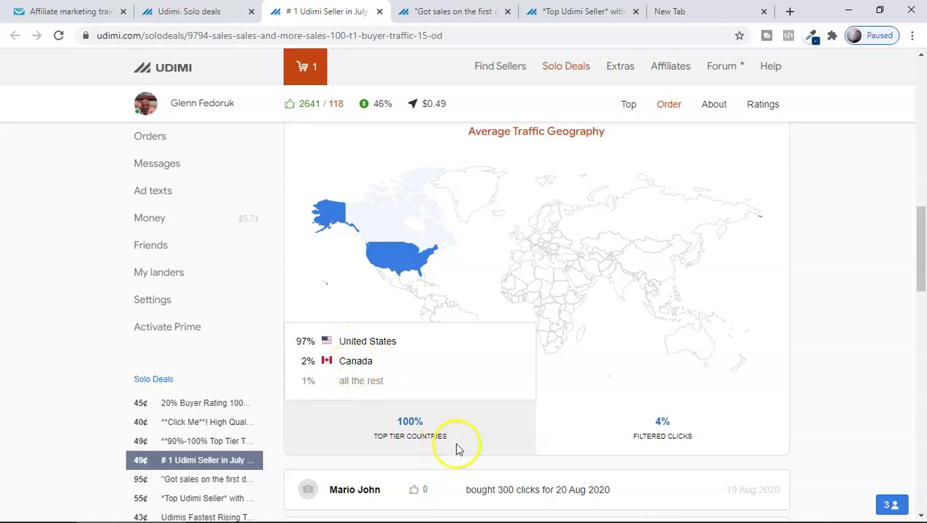
pyautogui.scroll(1, 448, 310)
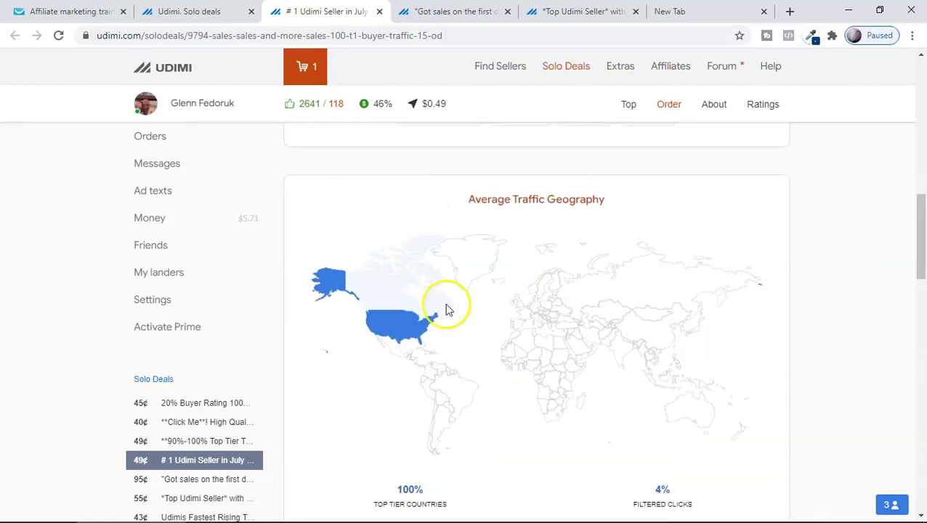
pyautogui.scroll(6, 465, 341)
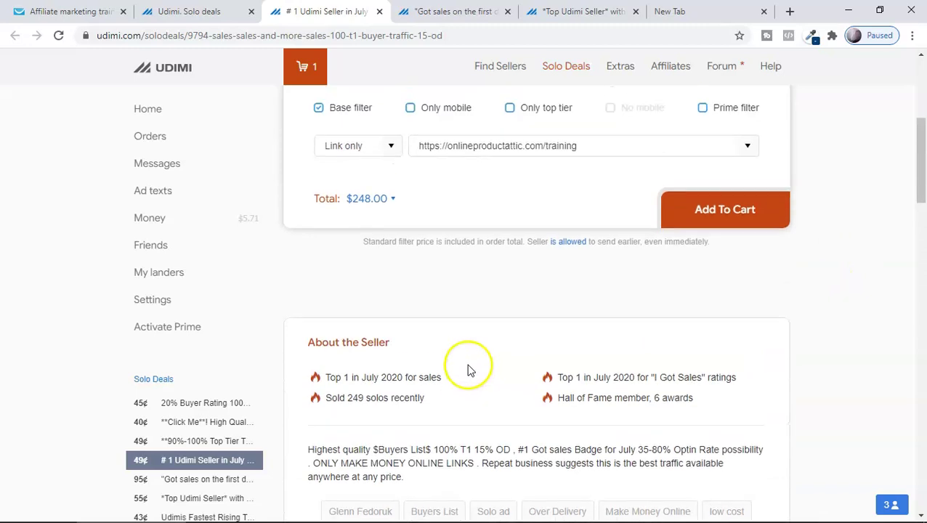
pyautogui.scroll(2, 468, 370)
pyautogui.scroll(1, 479, 285)
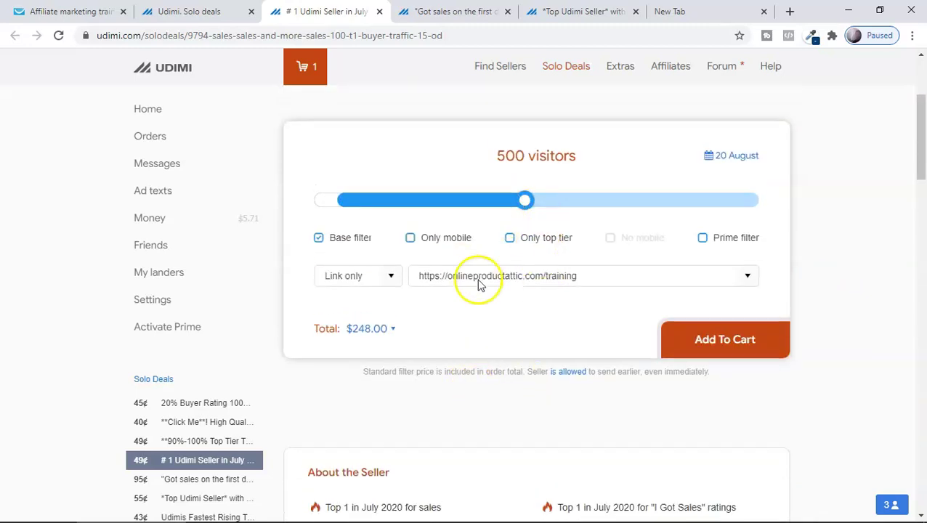
pyautogui.scroll(3, 479, 285)
# - Examine the "Got sales on the first day..." deal's seller description, traffic geography and breakdown of top tier countries
pyautogui.click(454, 12)
pyautogui.scroll(-2, 454, 320)
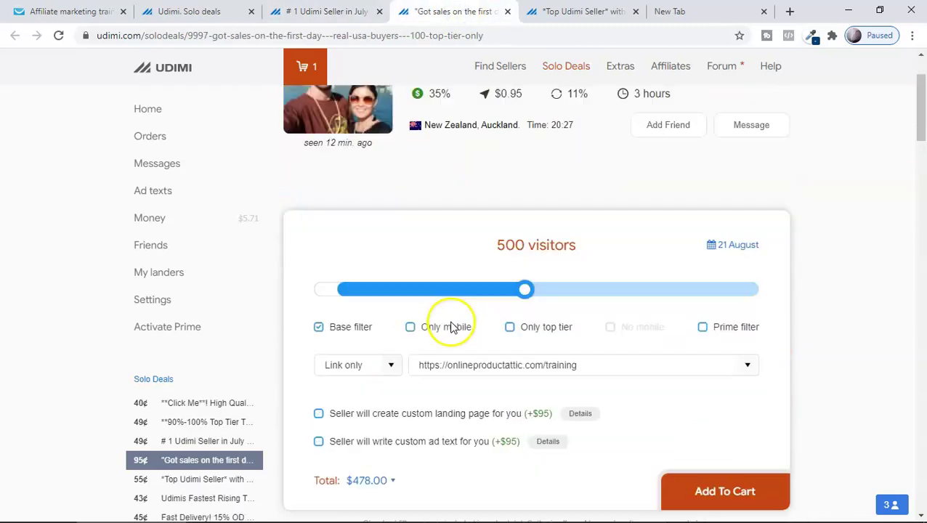
pyautogui.scroll(-10, 451, 327)
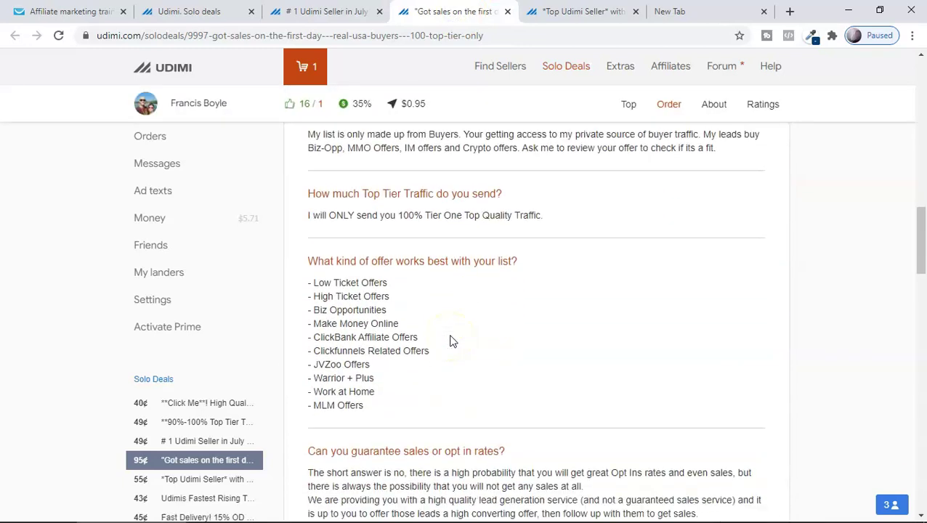
pyautogui.scroll(-5, 450, 341)
pyautogui.scroll(-2, 441, 339)
pyautogui.moveTo(441, 354)
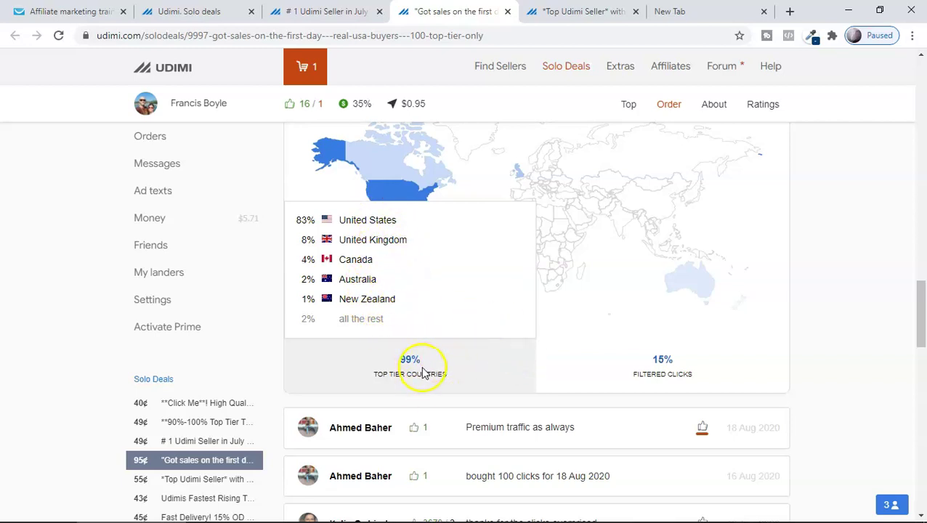
pyautogui.scroll(3, 443, 276)
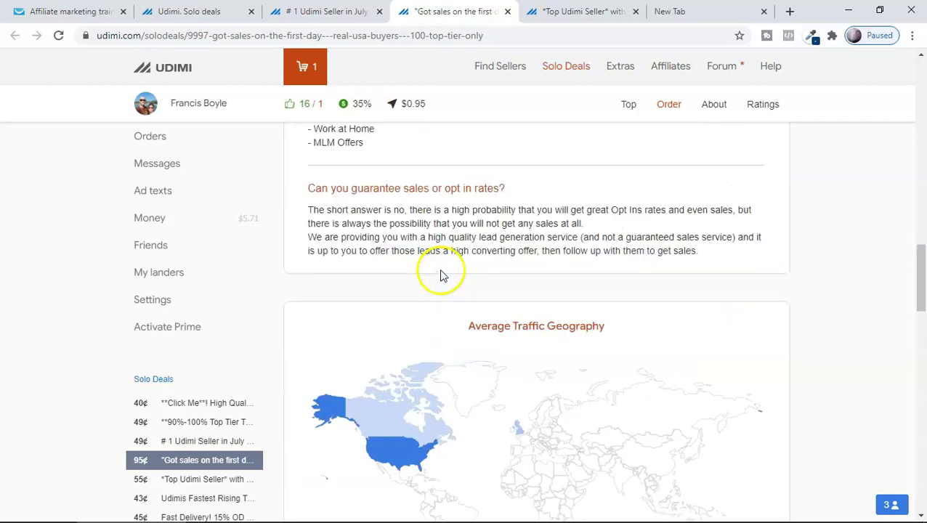
pyautogui.scroll(5, 441, 276)
# - Compare the "# 1 Udimi Seller in July" order total with and without the Only top tier filter, leaving the filter enabled
pyautogui.hotkey('ctrl', 'shift', 'Tab')
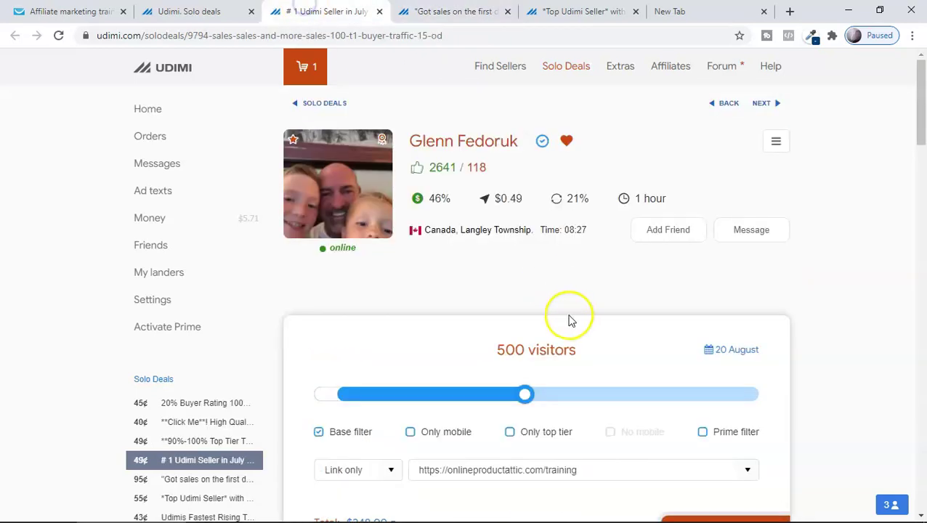
pyautogui.scroll(-3, 570, 320)
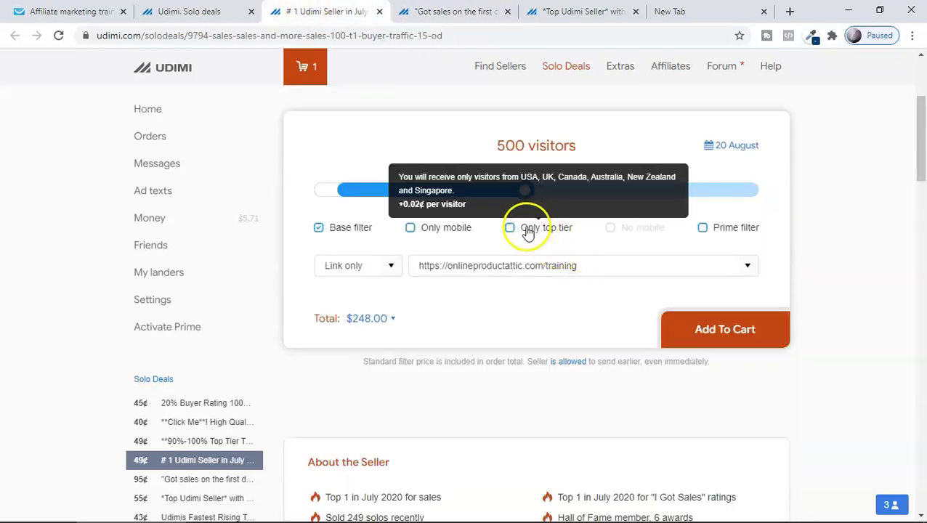
pyautogui.click(528, 234)
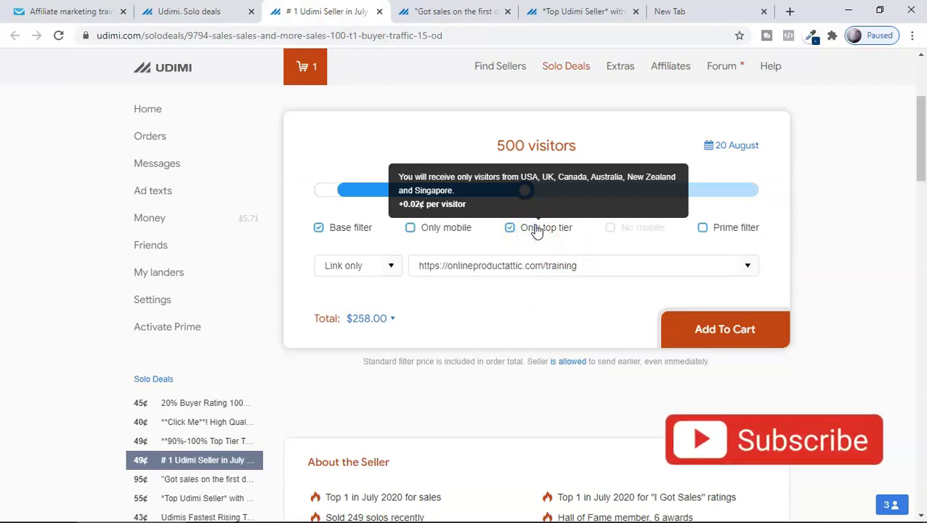
pyautogui.click(534, 231)
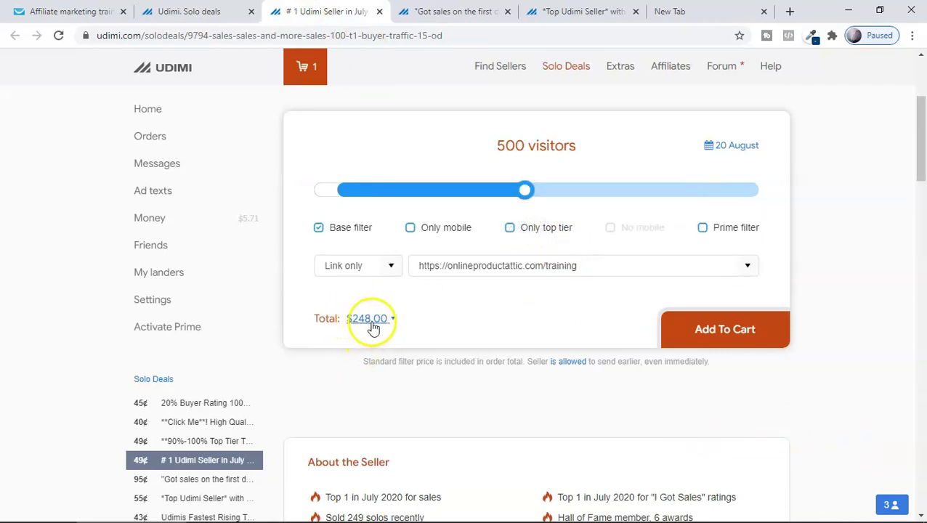
pyautogui.click(532, 233)
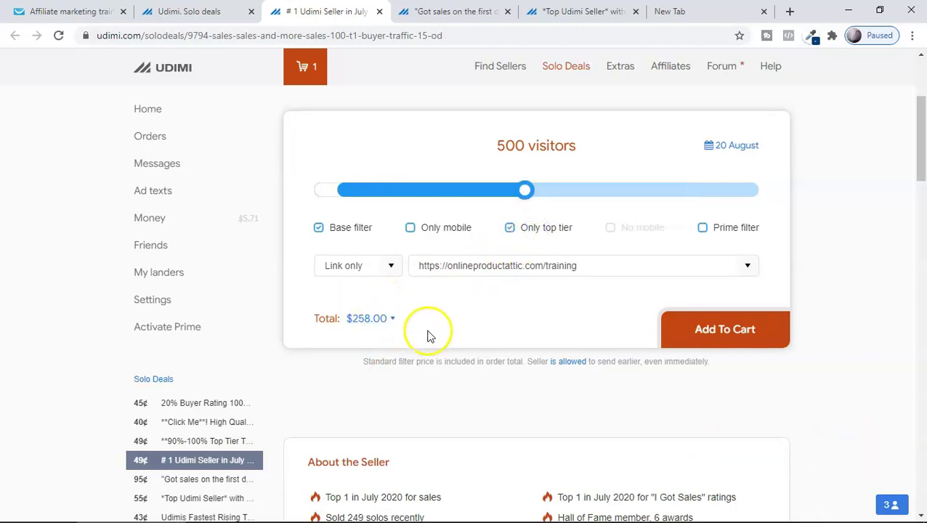
# - Try the Only top tier filter on the "Got sales on the first day..." order to compare its total, and disable it again
pyautogui.click(443, 14)
pyautogui.scroll(10, 559, 332)
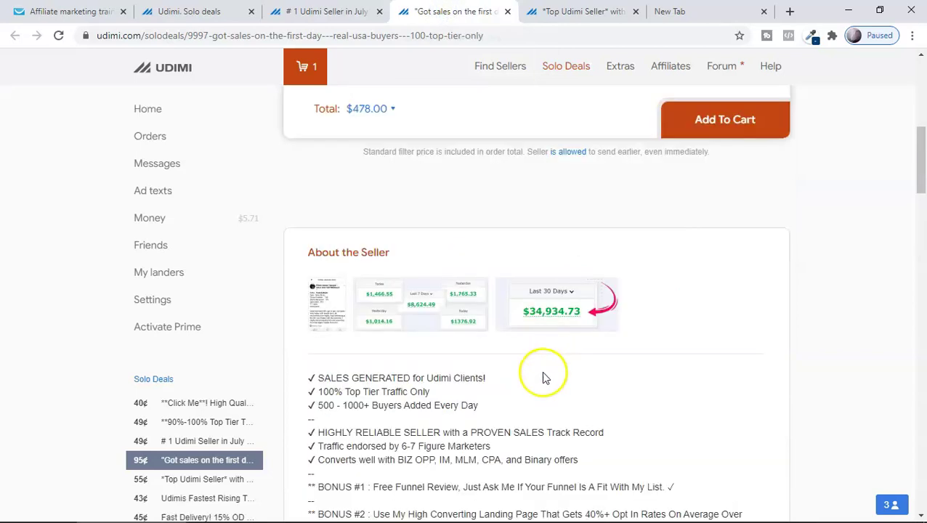
pyautogui.scroll(-3, 529, 383)
pyautogui.moveTo(545, 234)
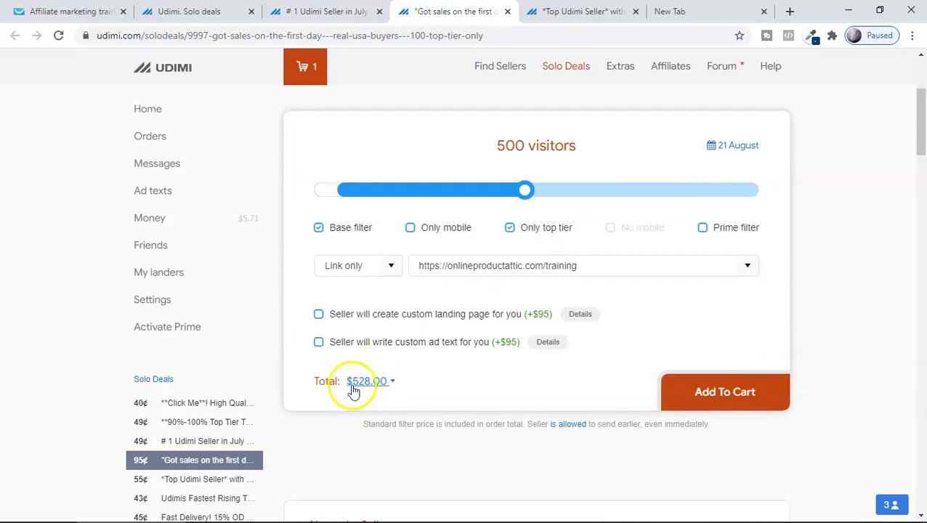
pyautogui.moveTo(531, 238)
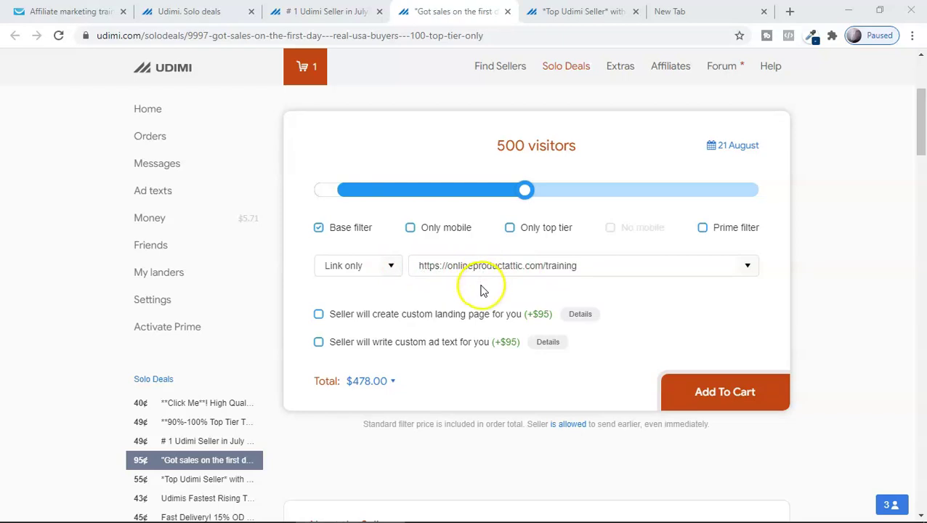
pyautogui.scroll(2, 483, 291)
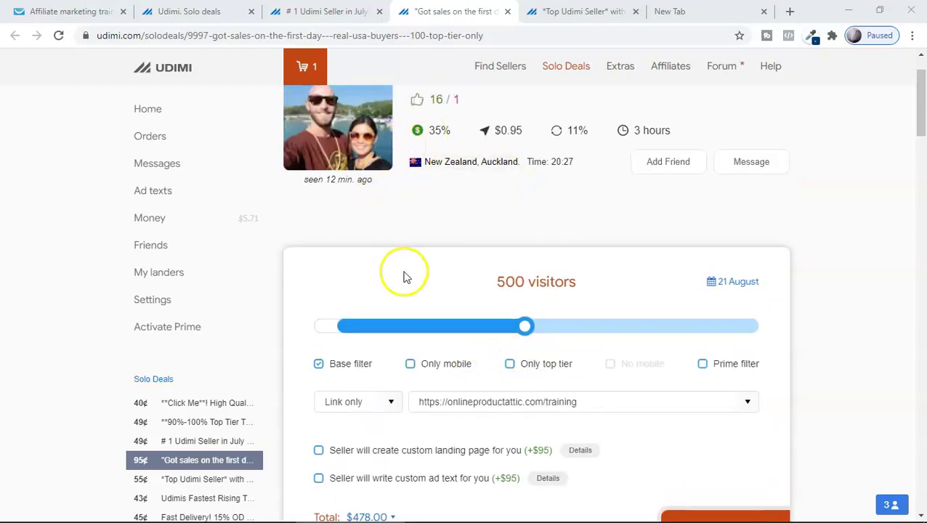
# - Add the seller-made custom landing page option to the "Got sales on the first day..." order and view the existing training landing page
pyautogui.scroll(-1, 404, 277)
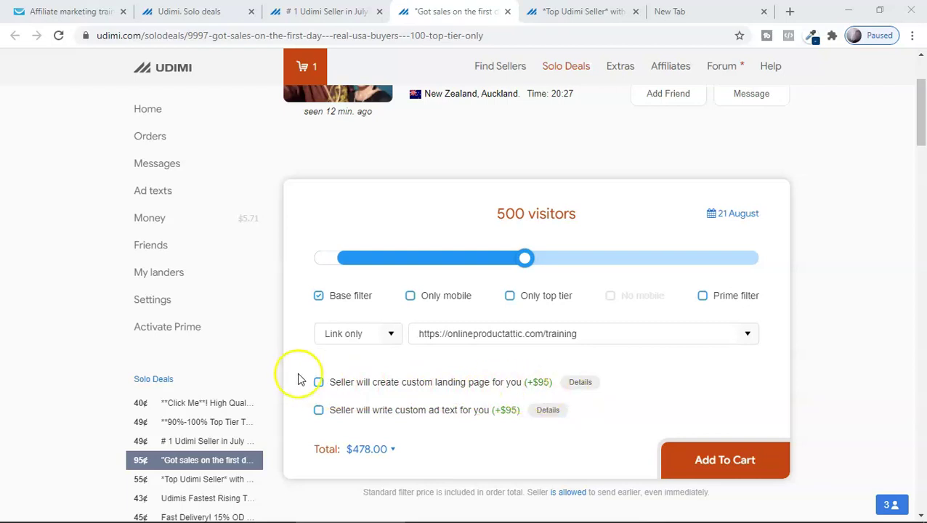
pyautogui.click(318, 387)
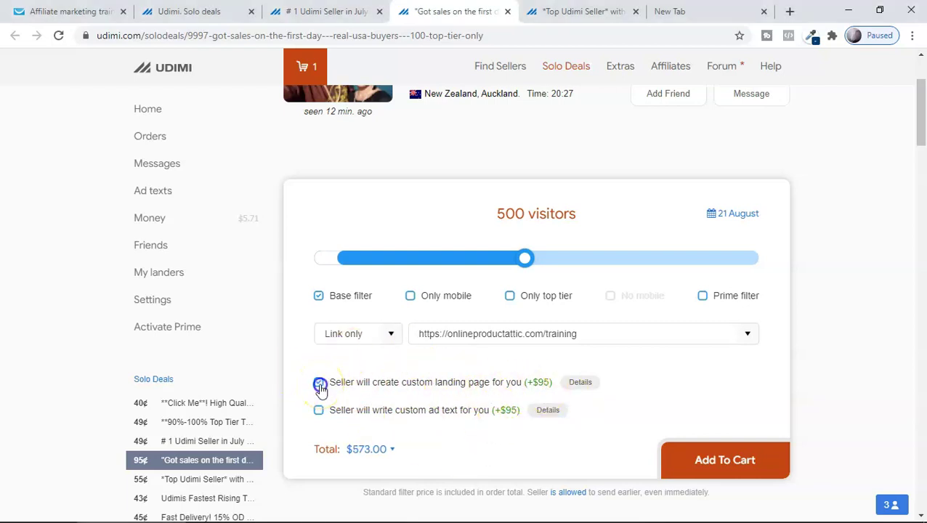
pyautogui.click(118, 17)
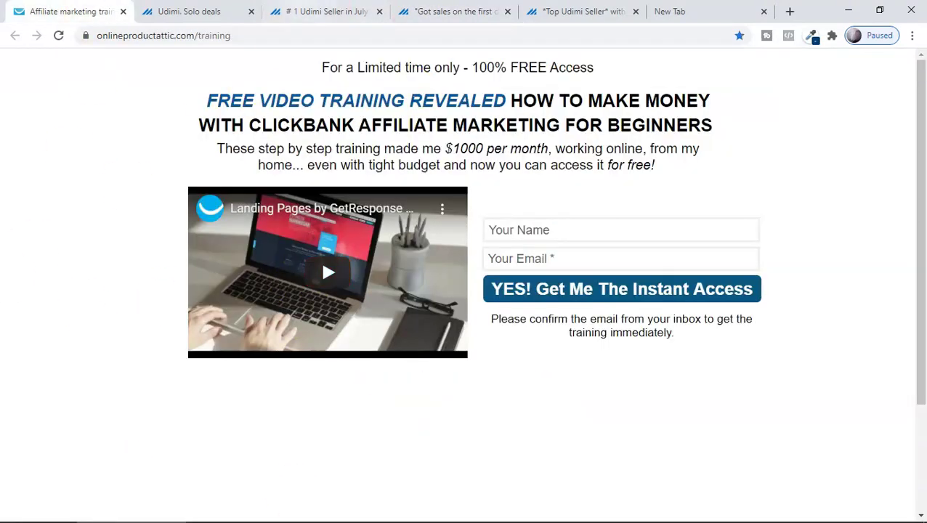
# - Read the seller description and keyword tags on the "# 1 Udimi Seller in July" deal
pyautogui.click(320, 11)
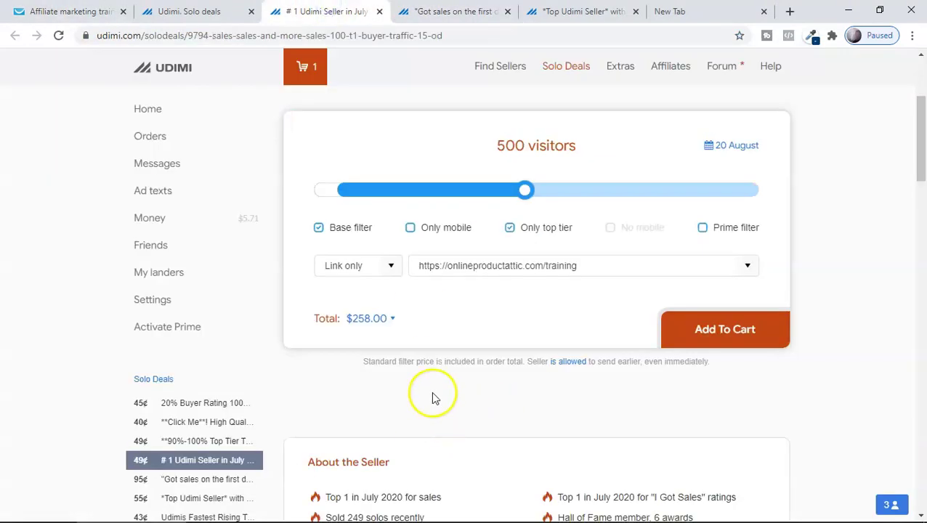
pyautogui.scroll(3, 432, 398)
pyautogui.scroll(-3, 439, 414)
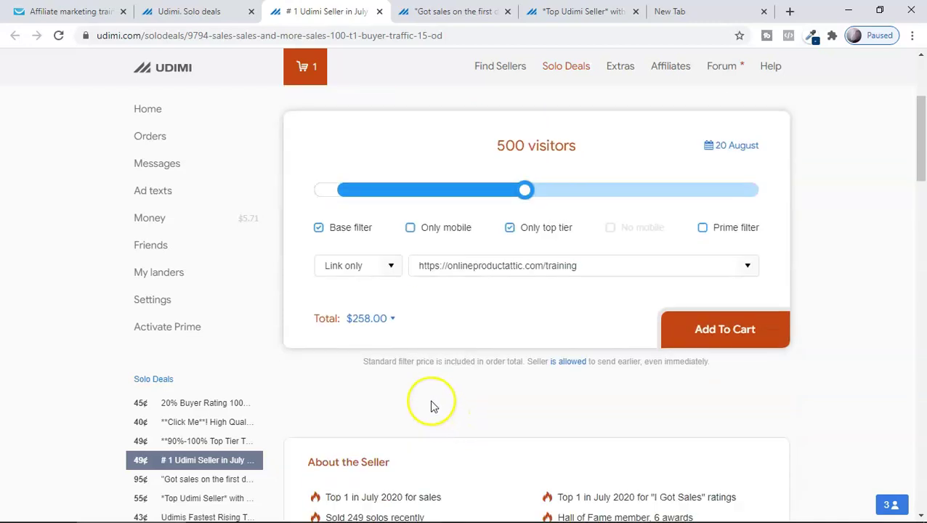
pyautogui.scroll(-1, 436, 298)
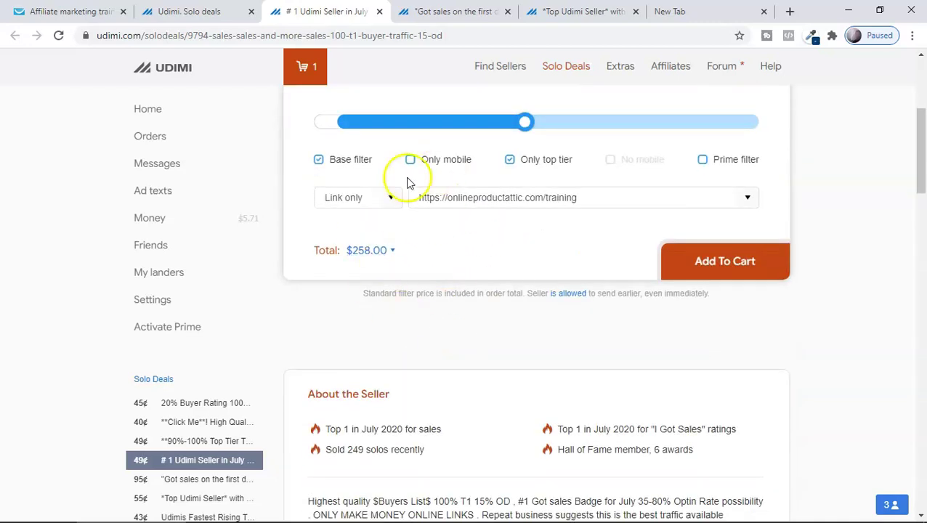
pyautogui.scroll(-2, 425, 308)
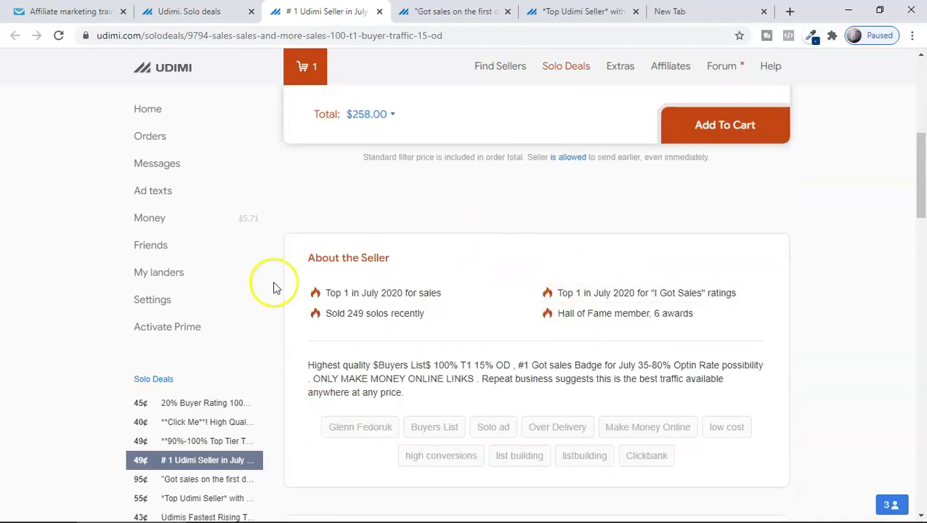
pyautogui.scroll(-2, 363, 352)
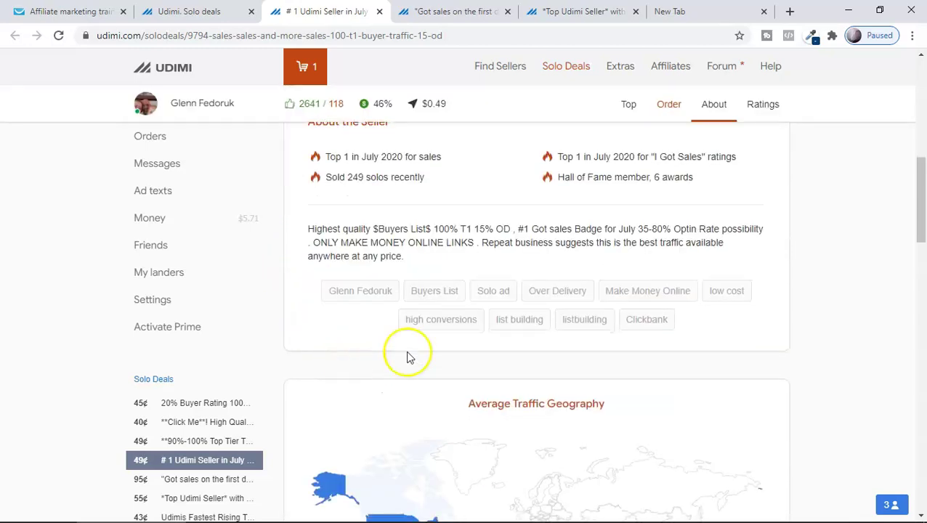
pyautogui.scroll(1, 440, 298)
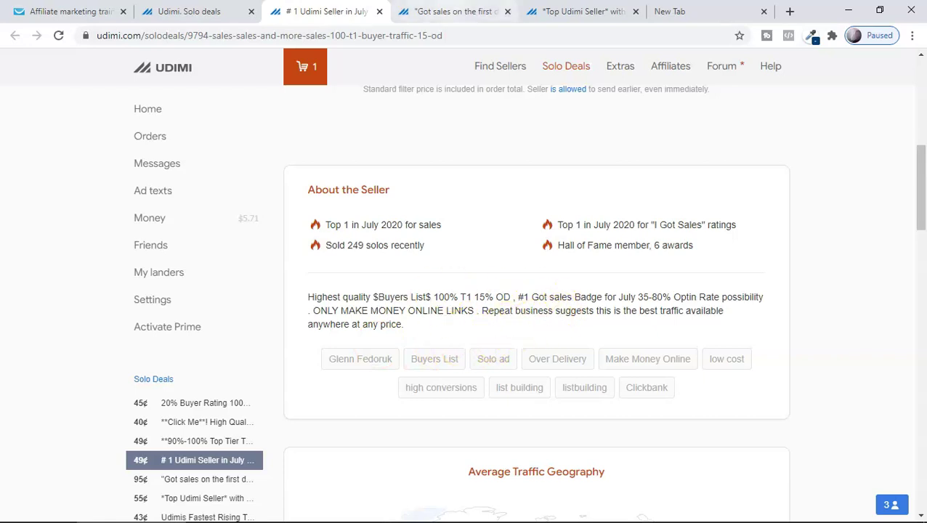
# - Read the seller's bonuses and FAQ on the "Got sales on the first day..." deal, including which offers suit the list
pyautogui.click(446, 11)
pyautogui.scroll(-4, 574, 374)
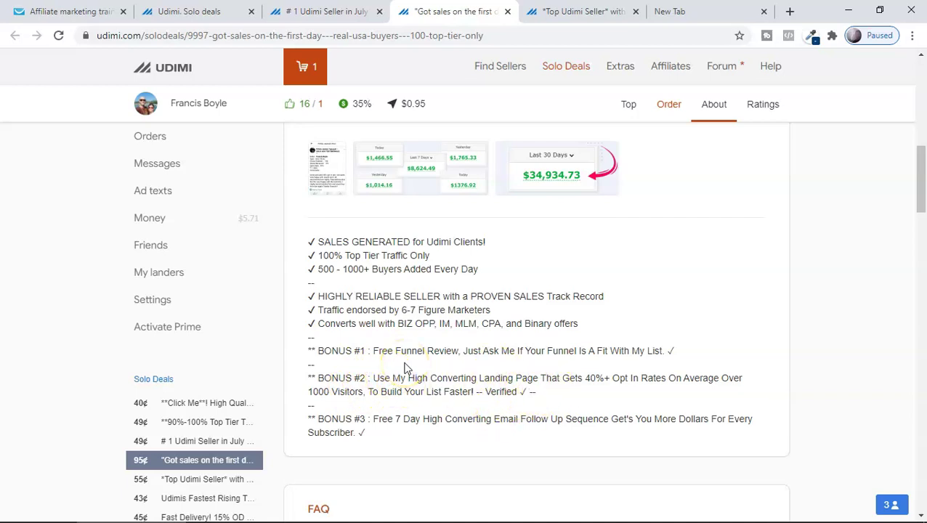
pyautogui.scroll(-4, 405, 368)
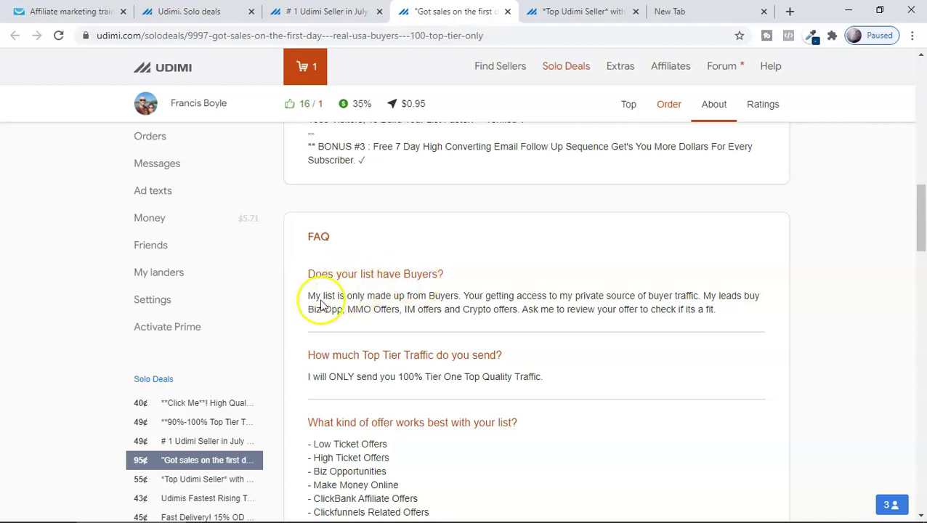
pyautogui.scroll(-2, 452, 312)
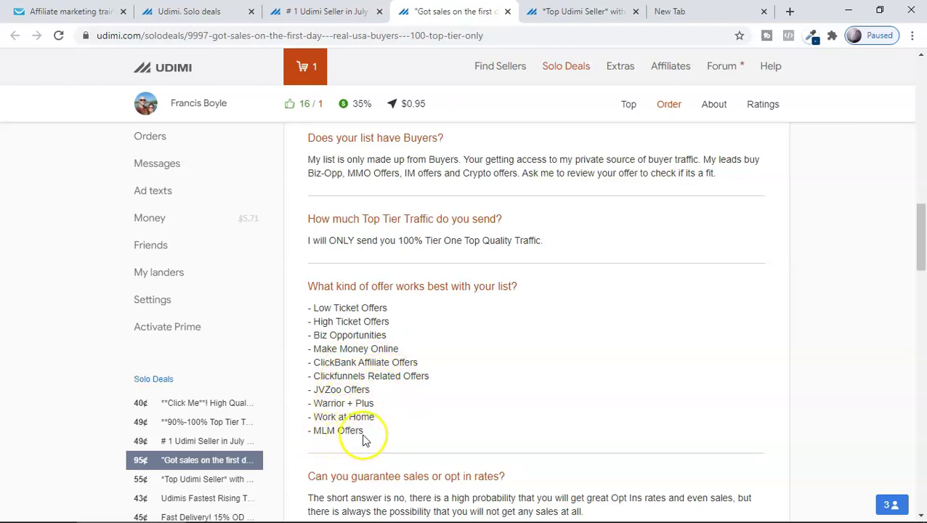
pyautogui.scroll(-6, 379, 412)
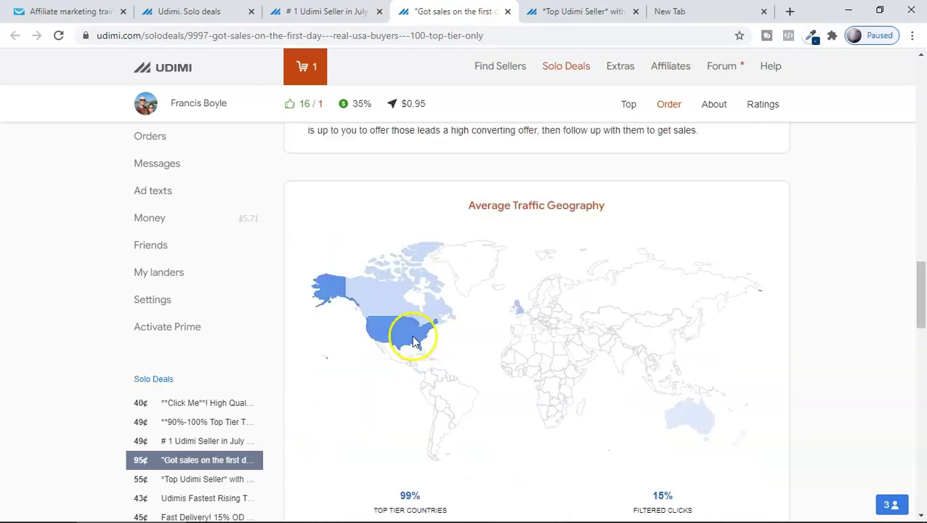
# - Examine the buyer ratings and comments on the "Got sales on the first day..." deal
pyautogui.scroll(-4, 418, 347)
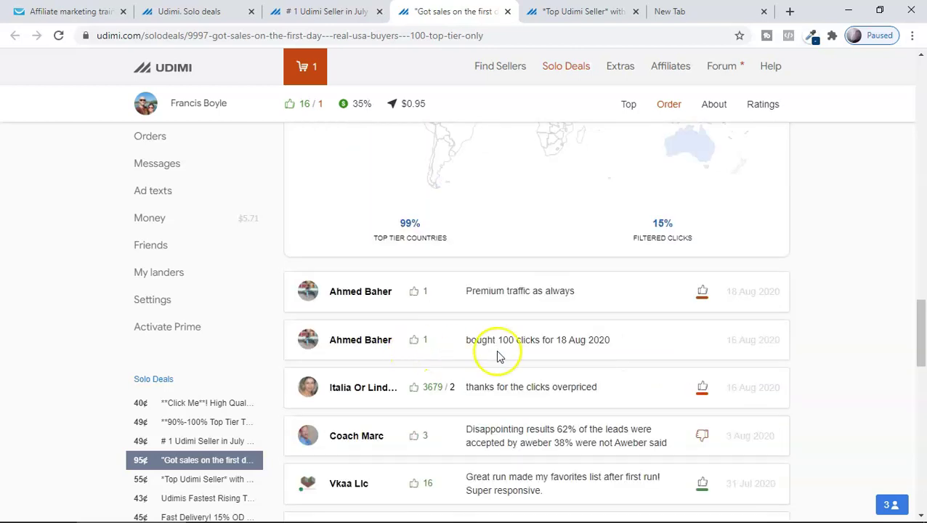
pyautogui.scroll(-5, 385, 370)
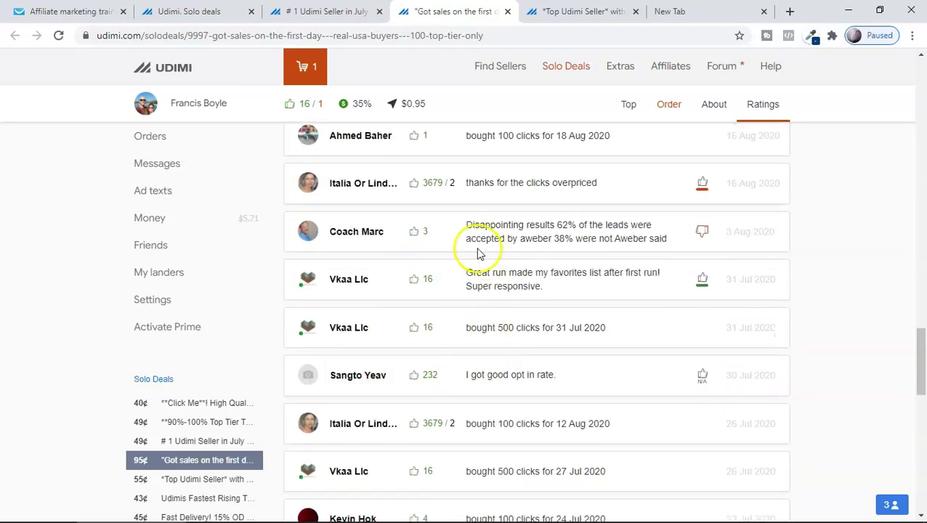
pyautogui.scroll(-3, 511, 276)
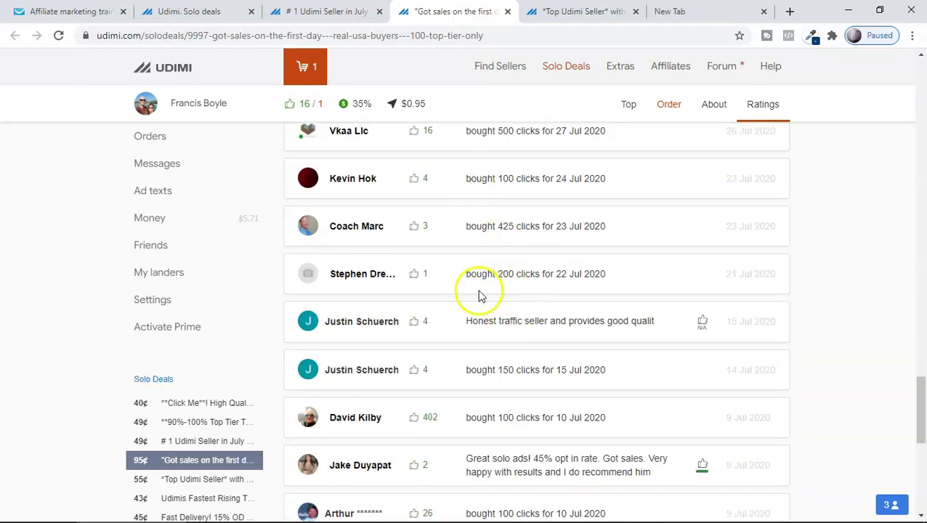
pyautogui.scroll(-3, 480, 305)
pyautogui.scroll(-4, 475, 263)
pyautogui.scroll(8, 425, 393)
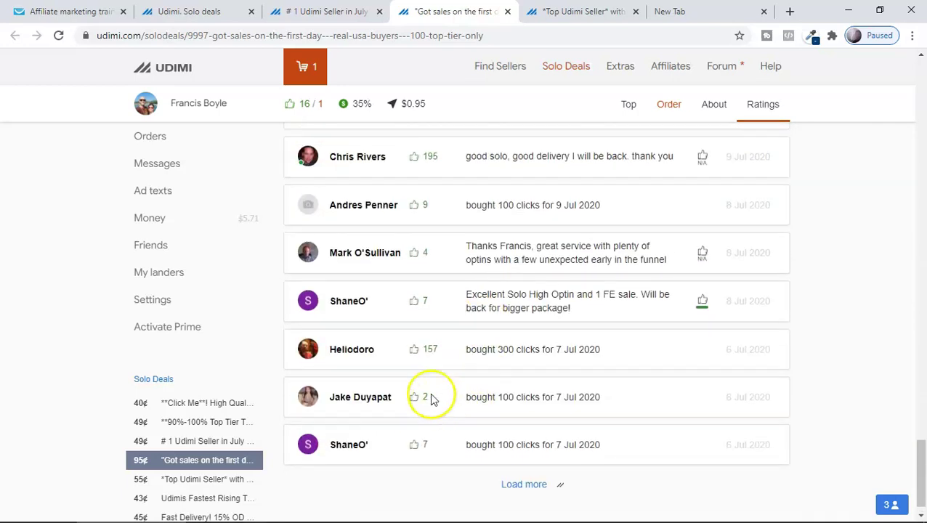
pyautogui.scroll(5, 425, 384)
pyautogui.scroll(-2, 486, 387)
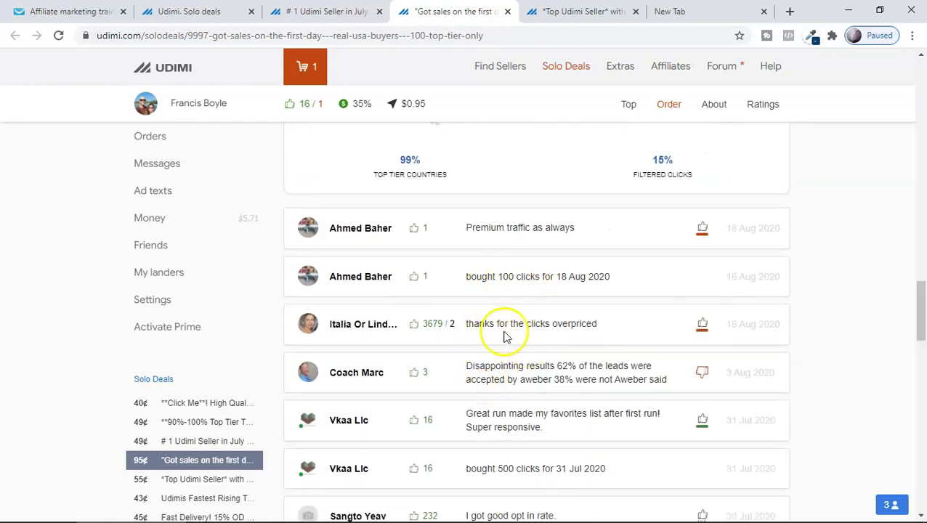
pyautogui.scroll(-1, 550, 334)
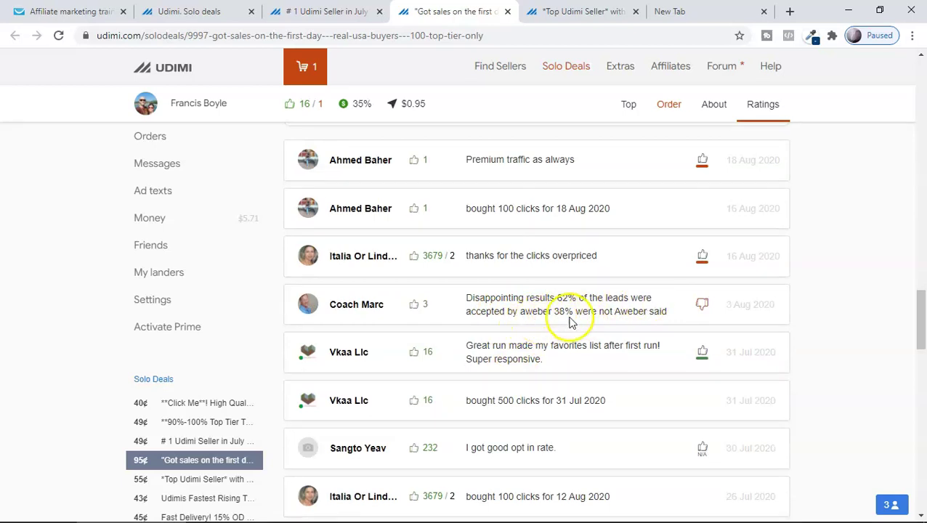
pyautogui.scroll(-2, 582, 349)
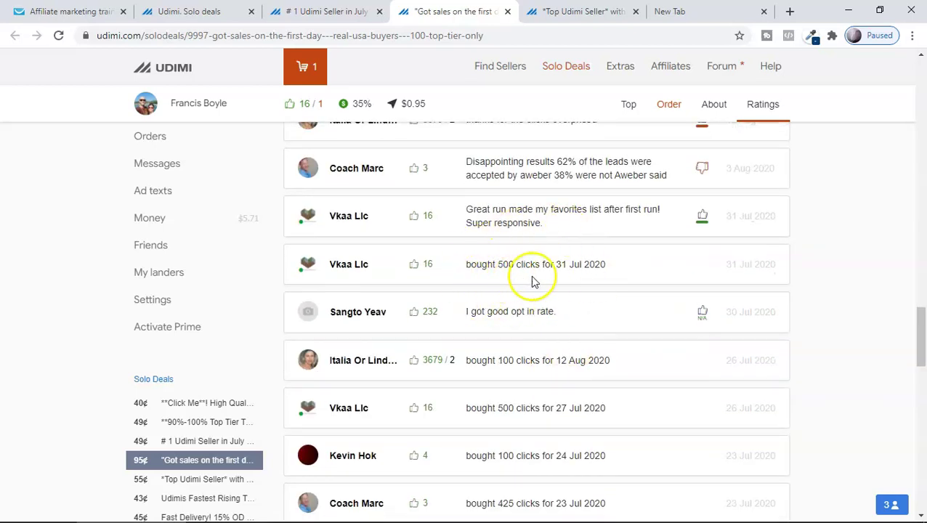
# - Examine the buyer ratings and recent purchases on the "# 1 Udimi Seller in July" deal
pyautogui.click(356, 10)
pyautogui.scroll(-4, 508, 291)
pyautogui.scroll(-7, 497, 319)
pyautogui.scroll(4, 487, 325)
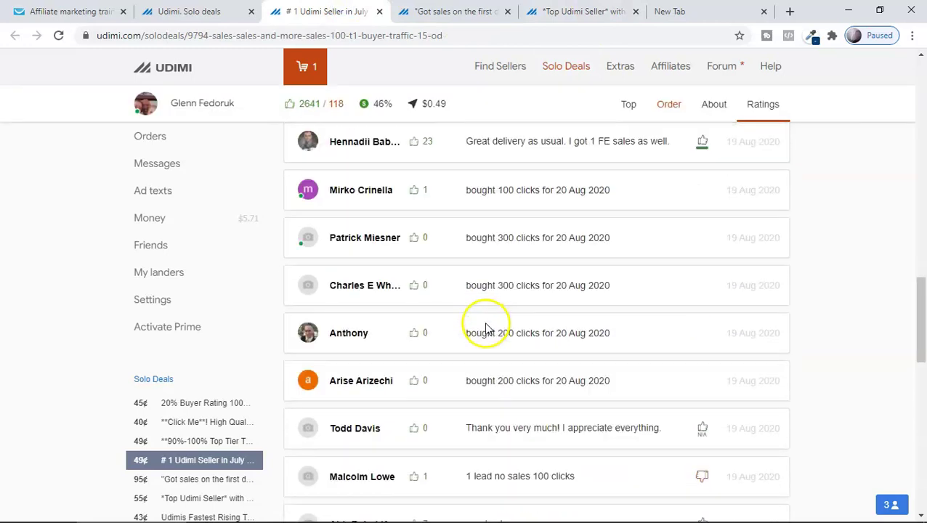
pyautogui.scroll(1, 523, 317)
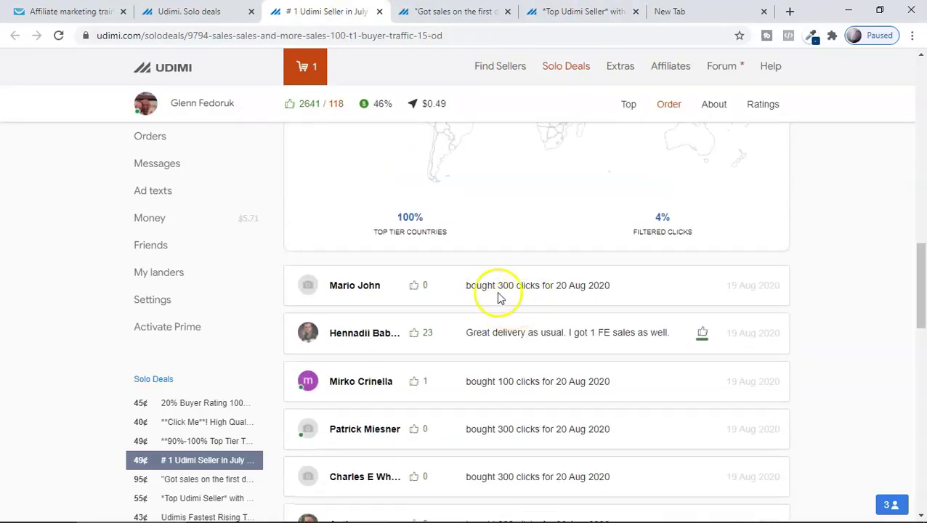
pyautogui.scroll(-1, 521, 321)
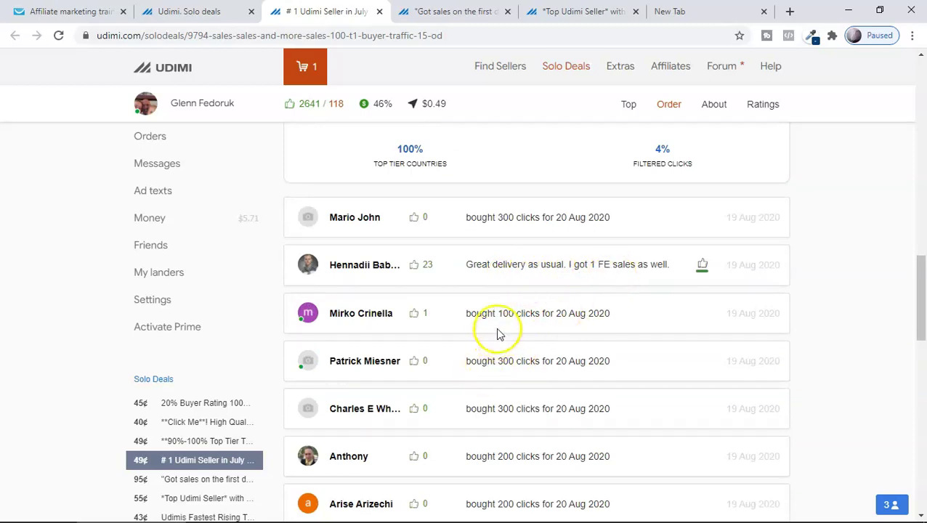
pyautogui.scroll(-2, 552, 283)
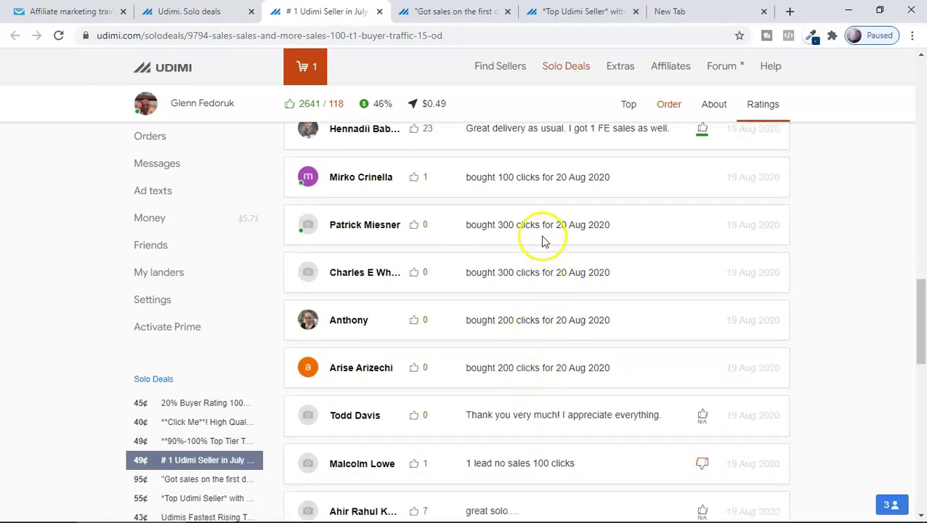
pyautogui.scroll(-3, 527, 385)
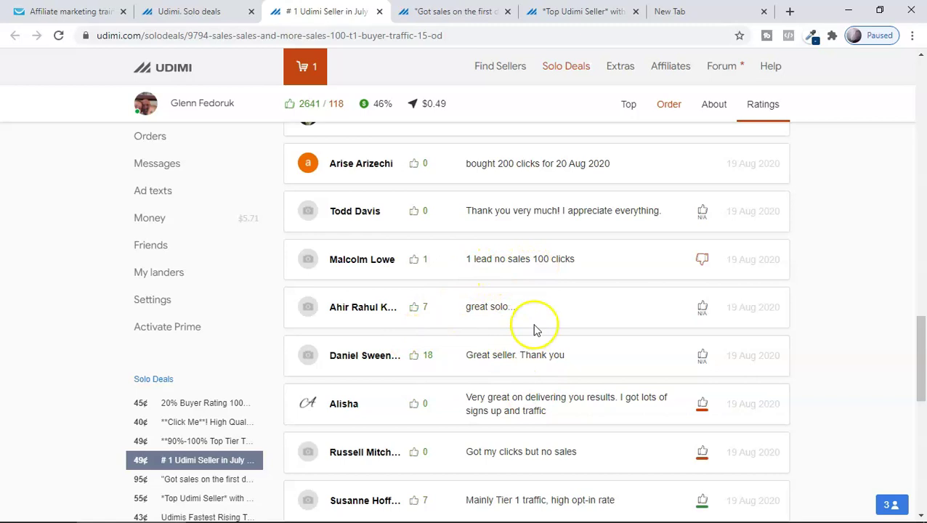
pyautogui.scroll(-1, 535, 329)
pyautogui.scroll(1, 466, 421)
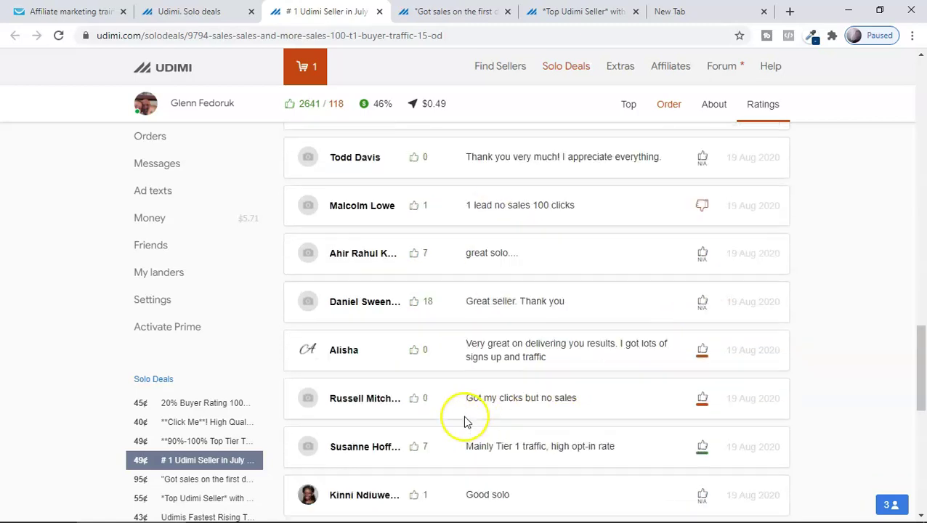
# - Review the "# 1 Udimi Seller in July" deal once more, covering its seller statistics, order form, traffic geography and ratings
pyautogui.scroll(15, 467, 421)
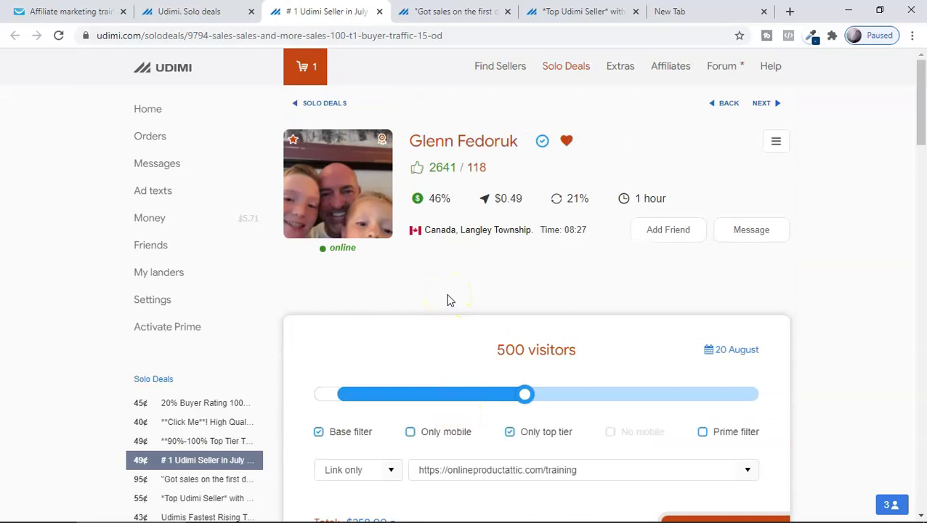
pyautogui.scroll(-5, 478, 310)
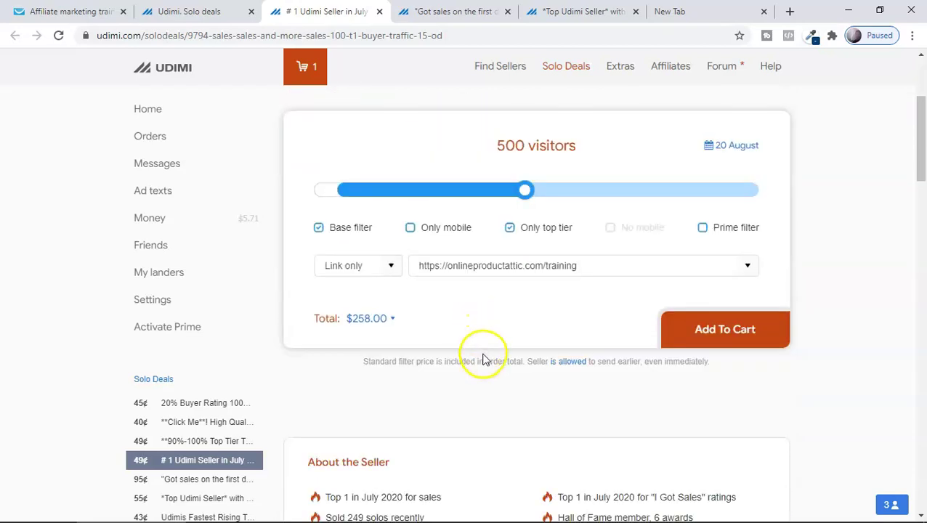
pyautogui.scroll(-8, 460, 356)
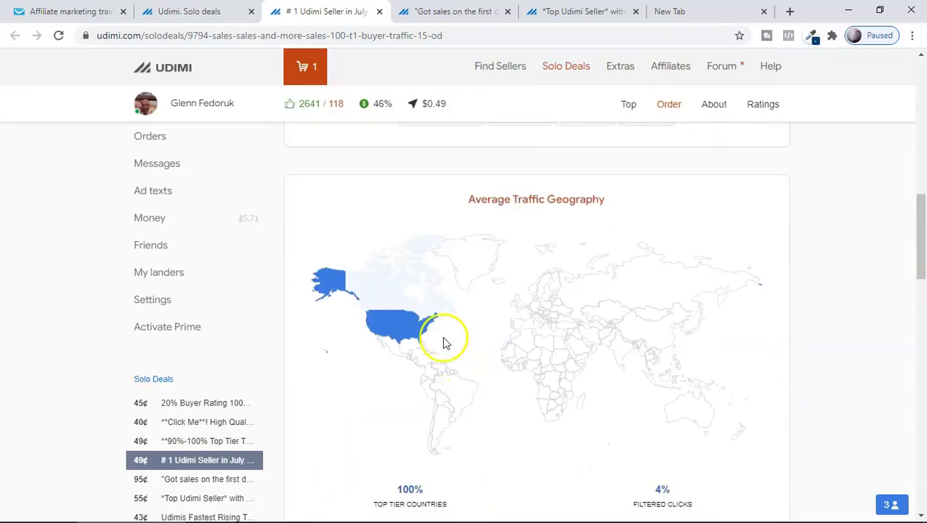
pyautogui.scroll(-6, 446, 324)
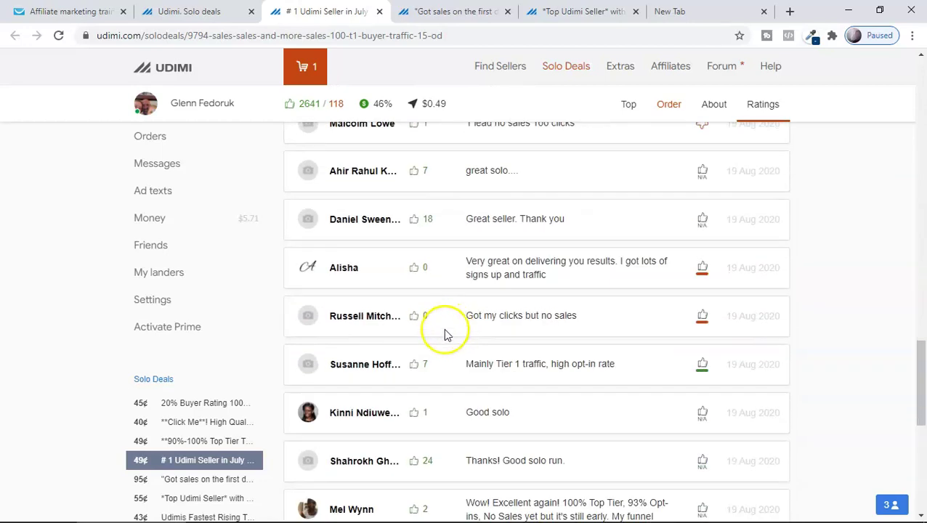
pyautogui.scroll(6, 442, 338)
pyautogui.scroll(15, 431, 349)
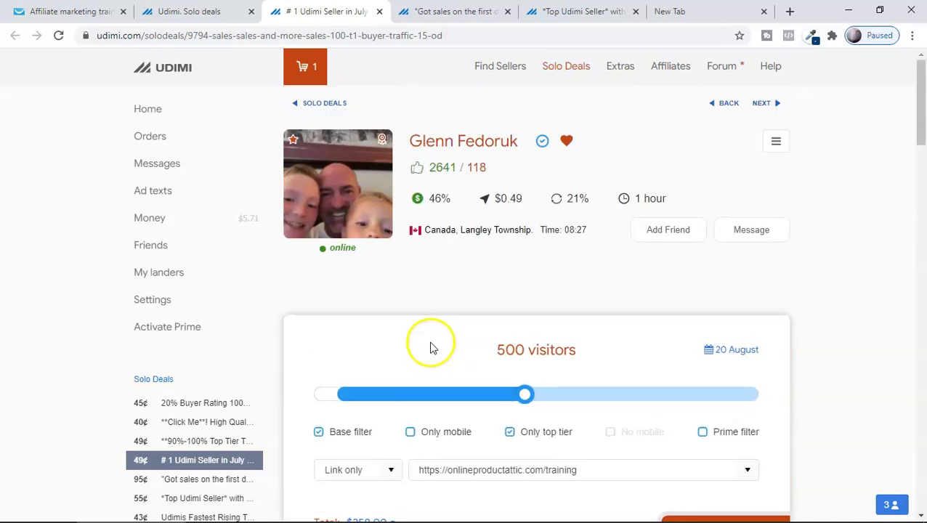
# - Copy the web address of the ClickBank training landing page, onlineproductattic.com/training
pyautogui.scroll(-3, 430, 348)
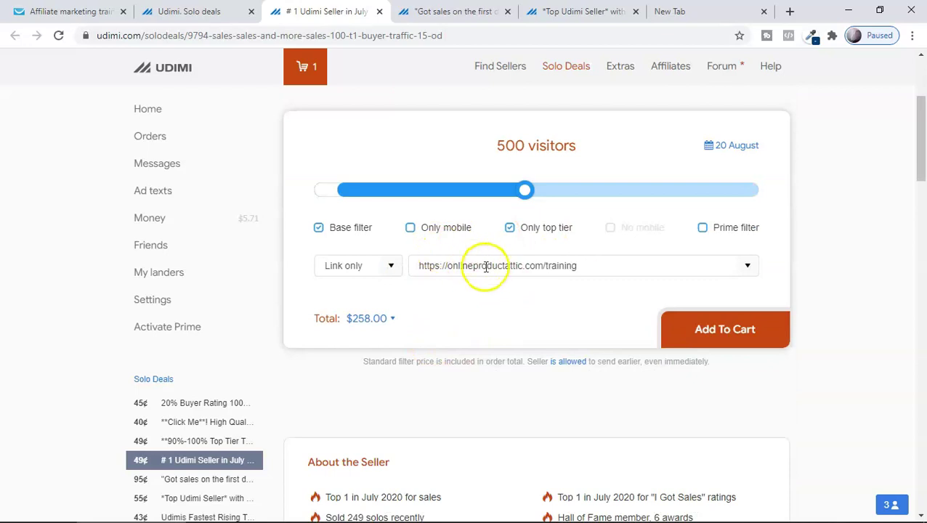
pyautogui.click(78, 11)
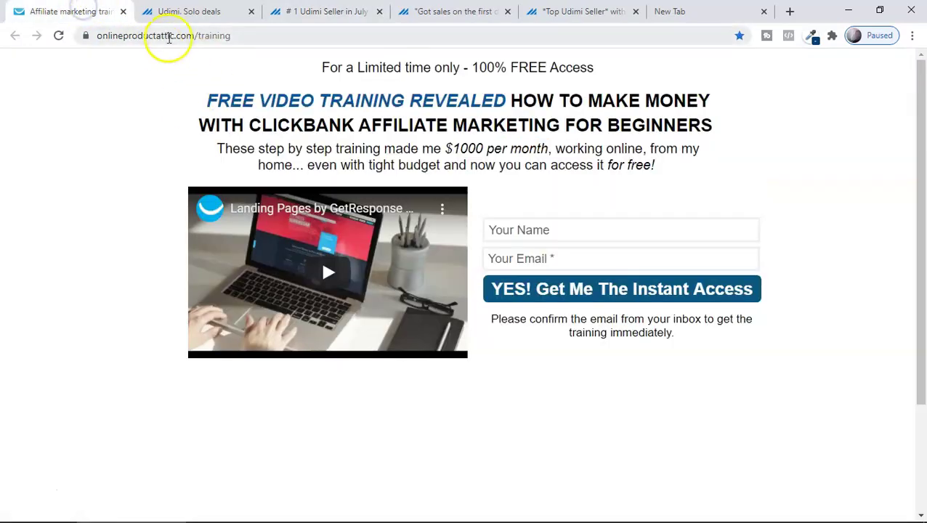
pyautogui.click(169, 36)
pyautogui.rightClick(168, 36)
pyautogui.click(203, 106)
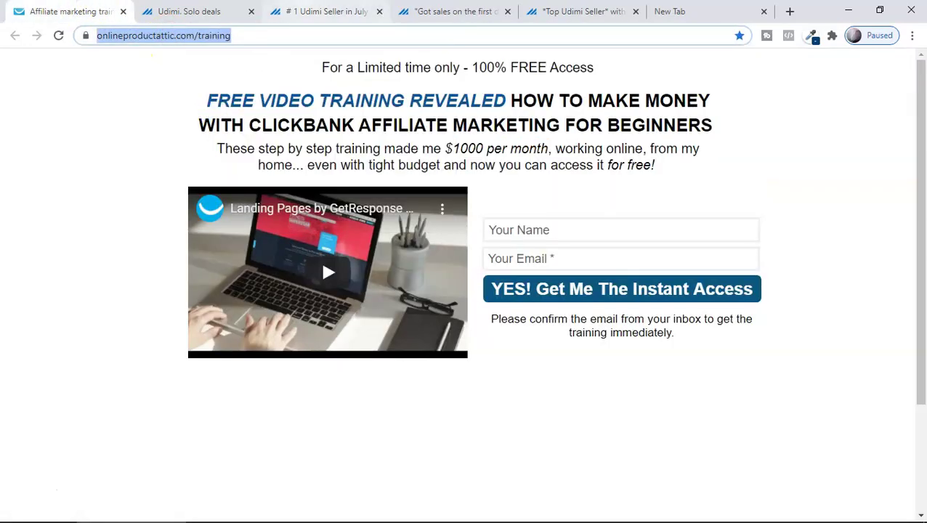
pyautogui.click(326, 11)
pyautogui.moveTo(610, 263); pyautogui.dragTo(415, 265)
pyautogui.press('BackSpace')
pyautogui.click(444, 262)
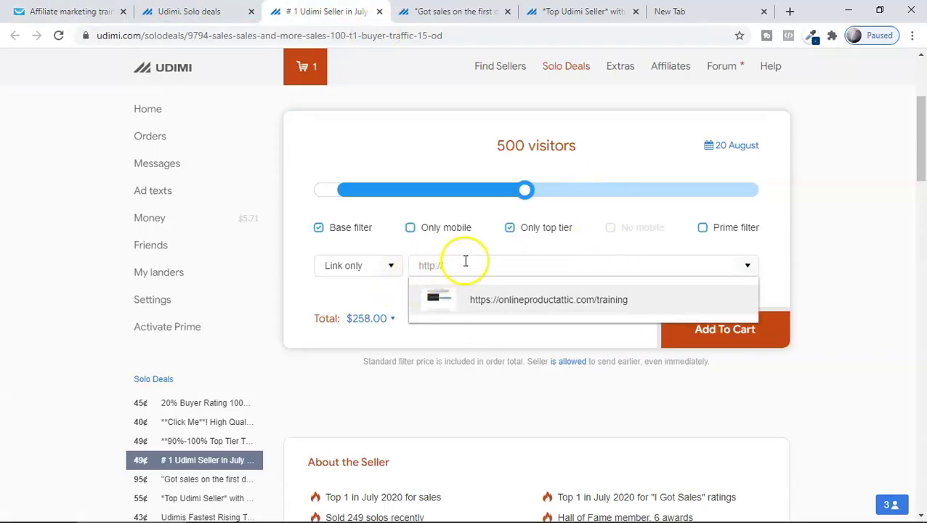
pyautogui.rightClick(466, 262)
pyautogui.click(474, 364)
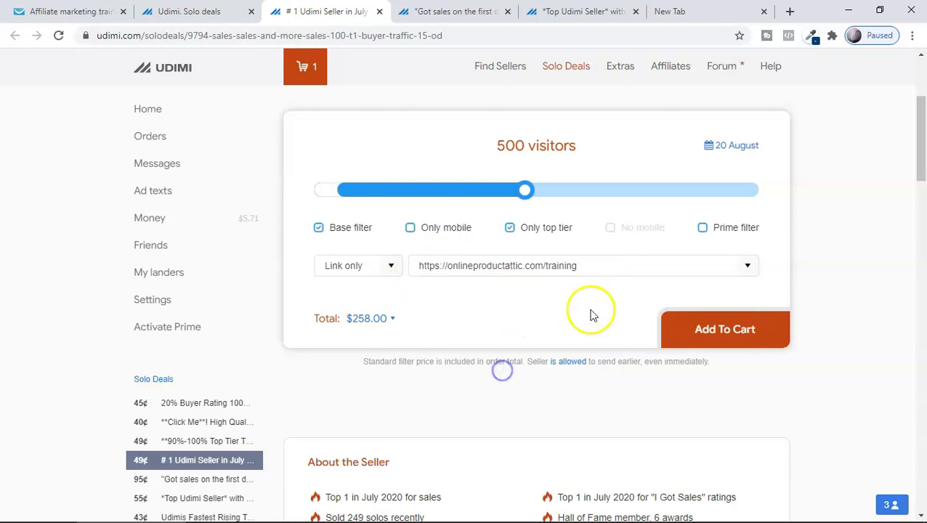
# - Switch the order from link only to ad text and place the cursor in the empty ad body
pyautogui.click(376, 270)
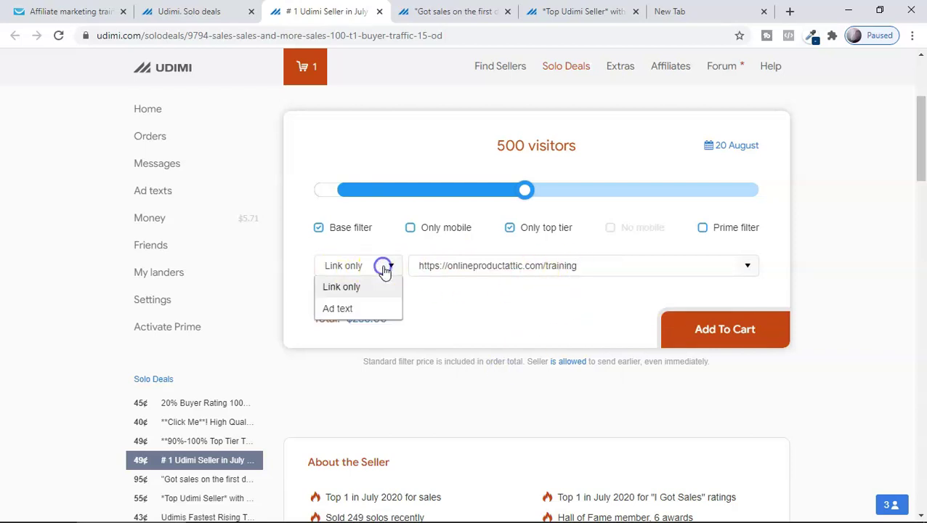
pyautogui.click(339, 309)
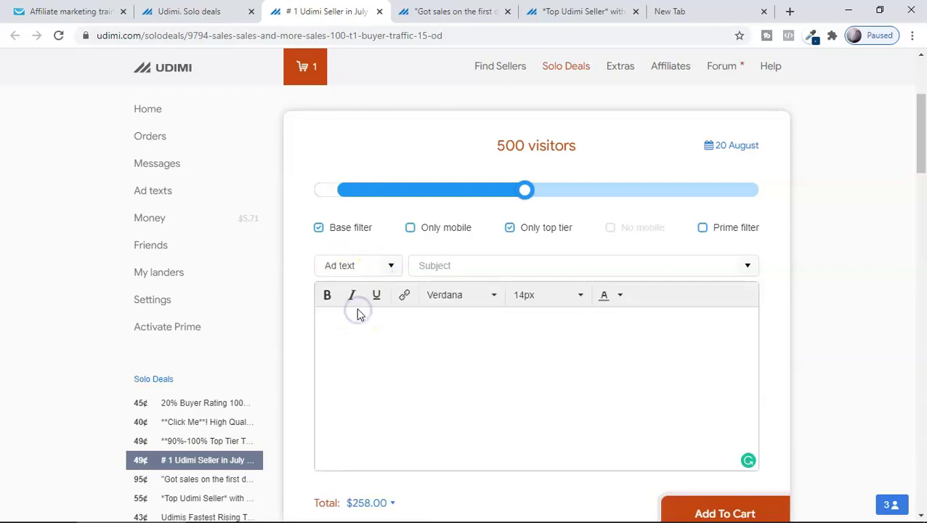
pyautogui.click(333, 360)
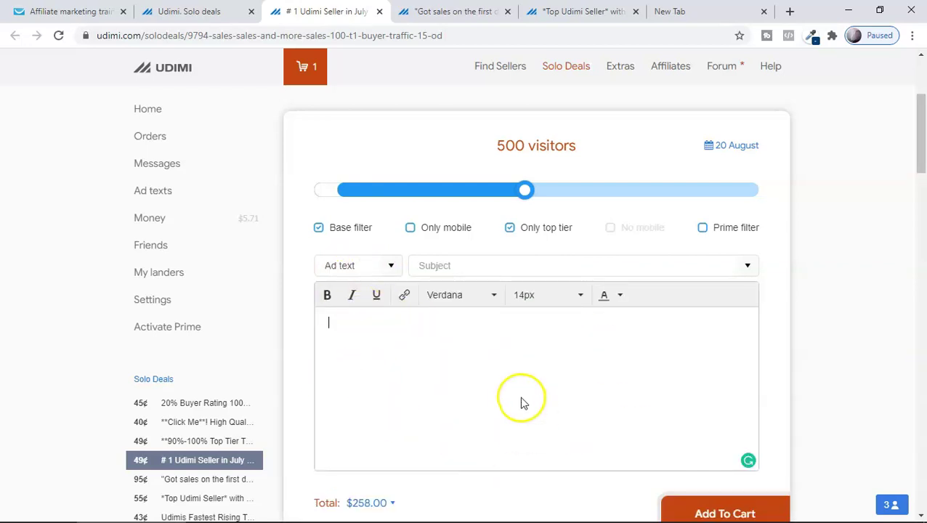
# - Set the "# 1 Udimi Seller in July" order to link only for 300 visitors, and add it to the cart before continuing shopping
pyautogui.scroll(2, 501, 356)
pyautogui.moveTo(525, 326); pyautogui.dragTo(430, 342)
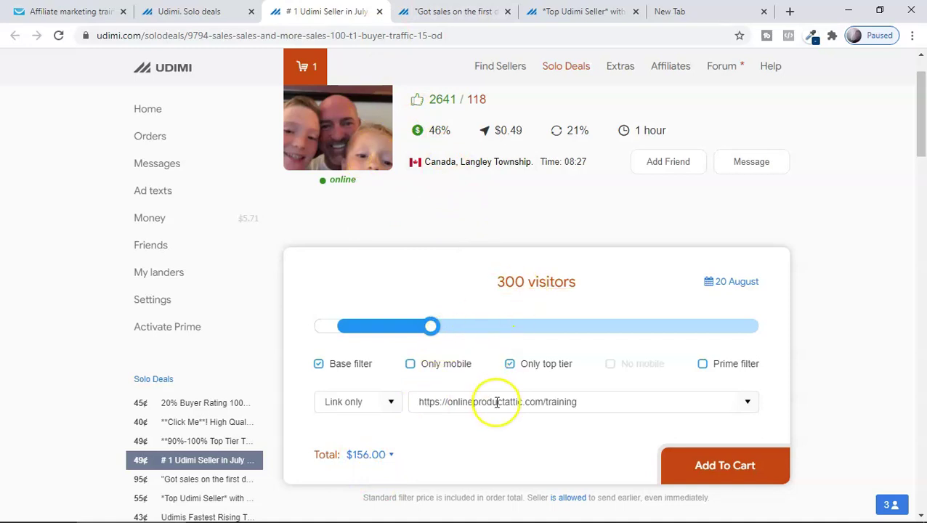
pyautogui.scroll(-1, 496, 401)
pyautogui.moveTo(537, 305)
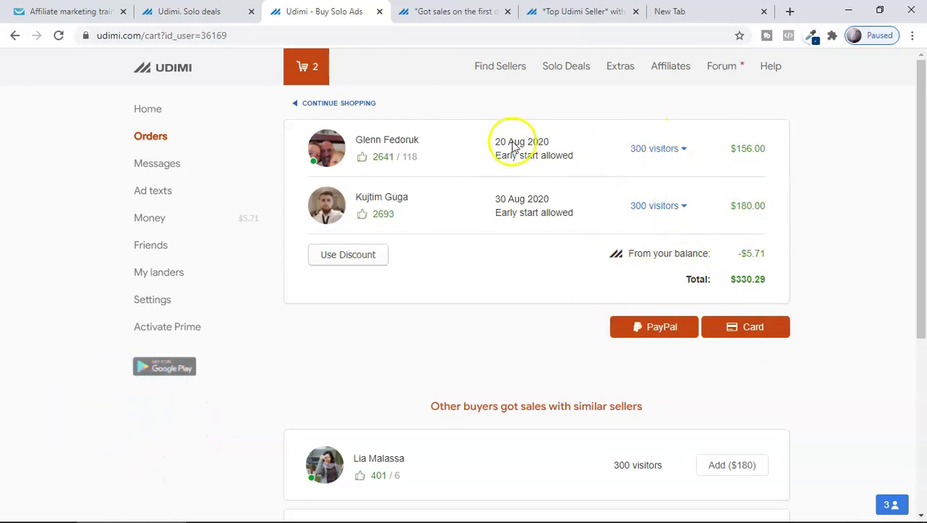
pyautogui.click(294, 106)
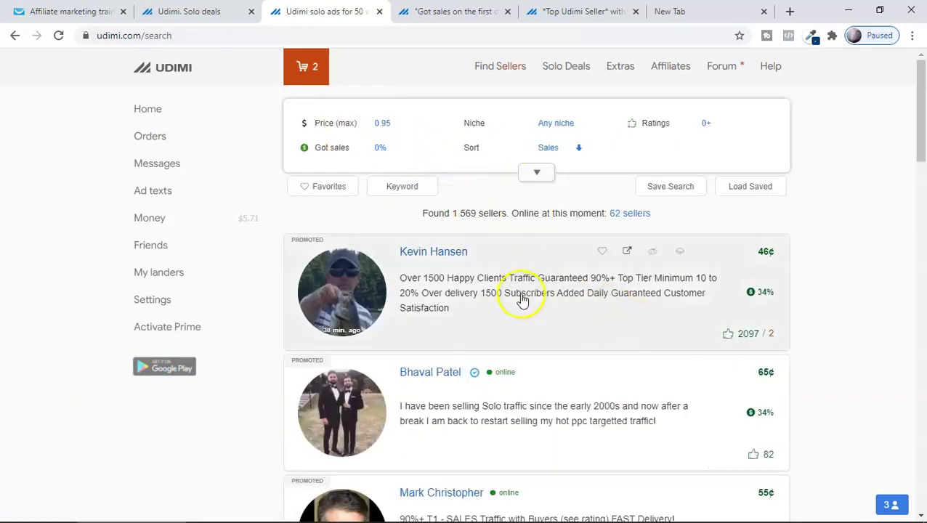
# - Set the order size for the "Got sales on the first day..." deal to 300 visitors
pyautogui.hotkey('ctrl', 'Tab')
pyautogui.scroll(15, 621, 225)
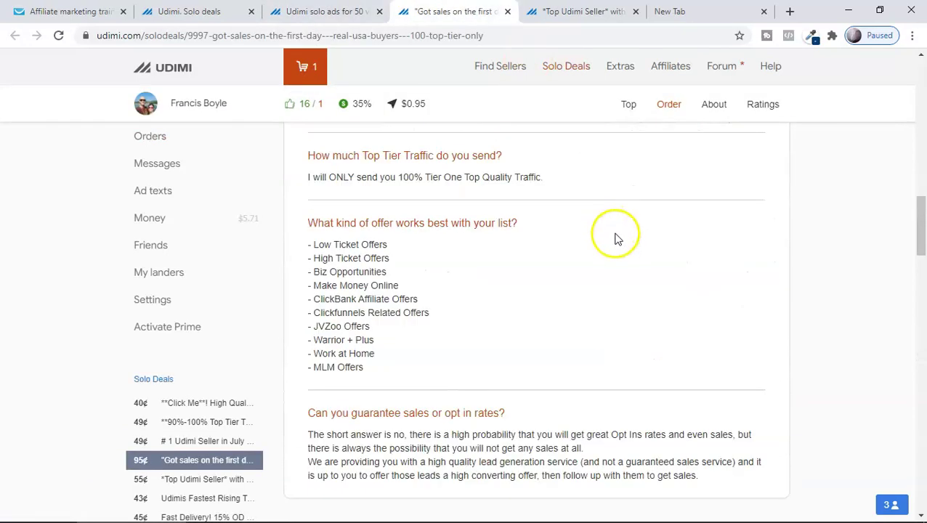
pyautogui.scroll(3, 614, 238)
pyautogui.scroll(-2, 611, 302)
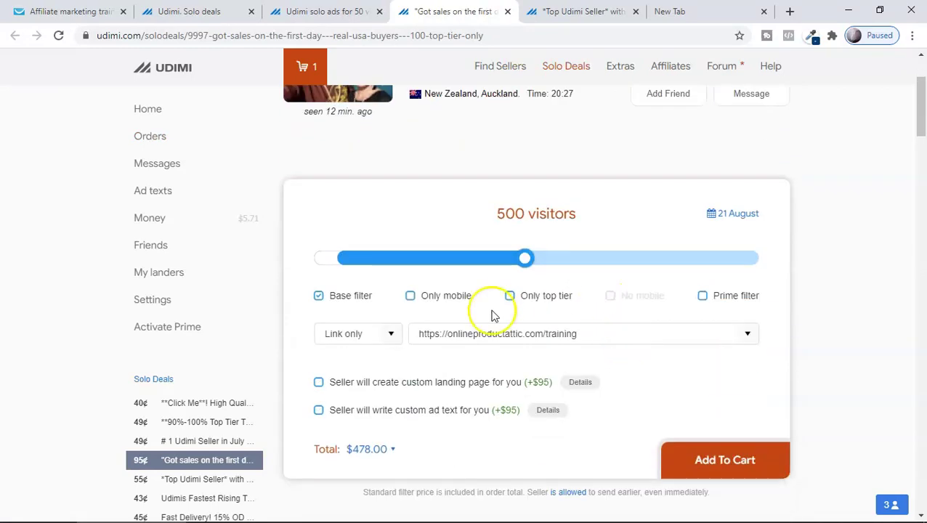
pyautogui.scroll(2, 508, 270)
pyautogui.scroll(-1, 443, 265)
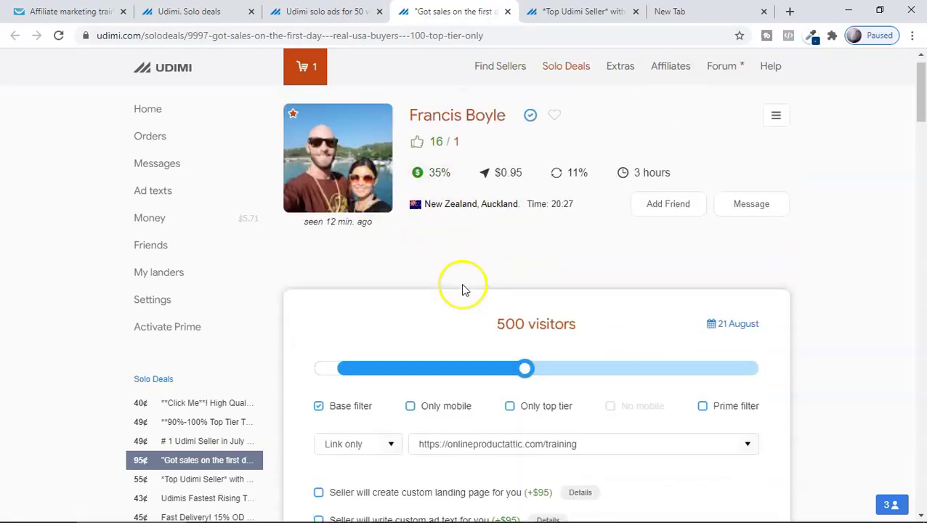
pyautogui.moveTo(526, 326); pyautogui.dragTo(431, 326)
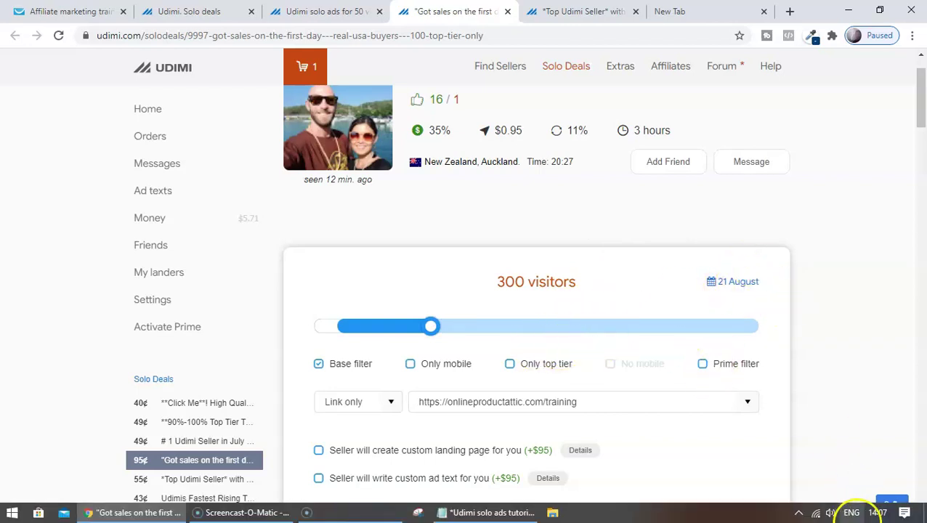
# - Compare today's date in the system calendar with the deal's start date, and review its order form
pyautogui.click(875, 512)
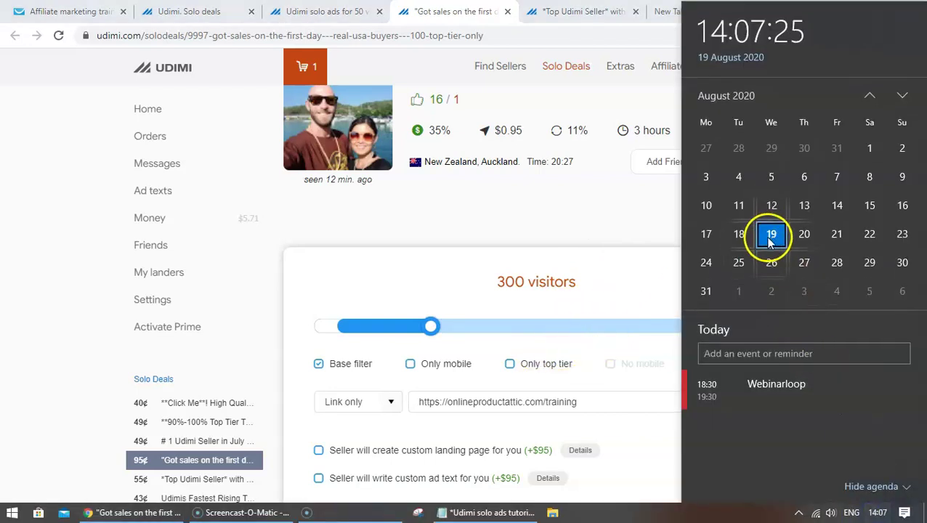
pyautogui.click(360, 240)
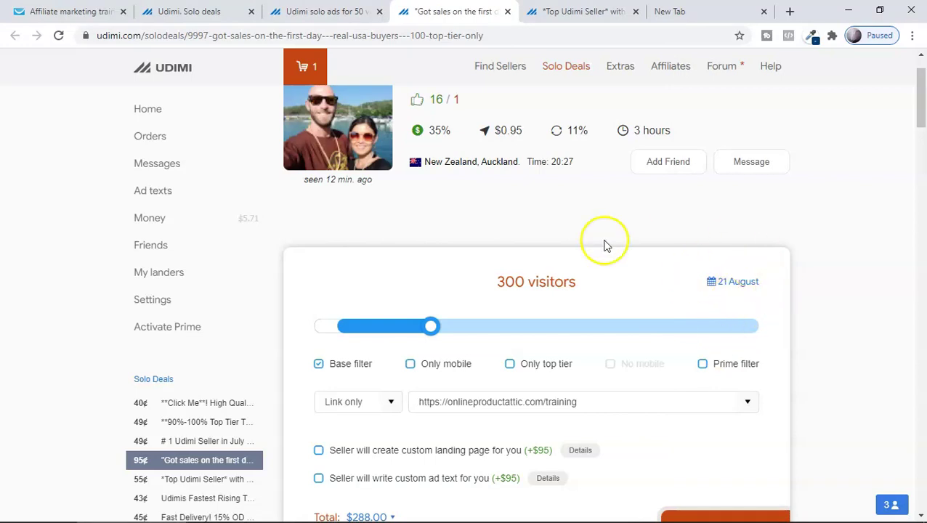
pyautogui.scroll(-2, 581, 354)
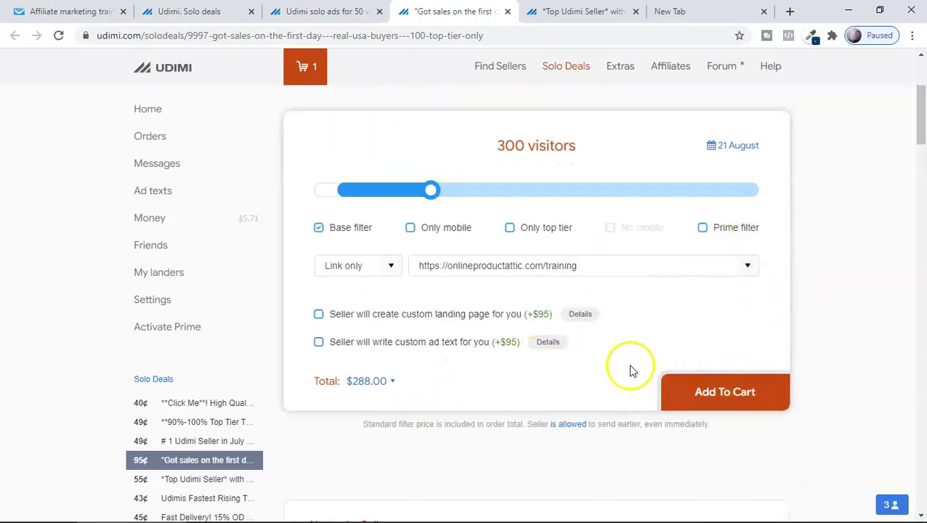
pyautogui.scroll(3, 617, 349)
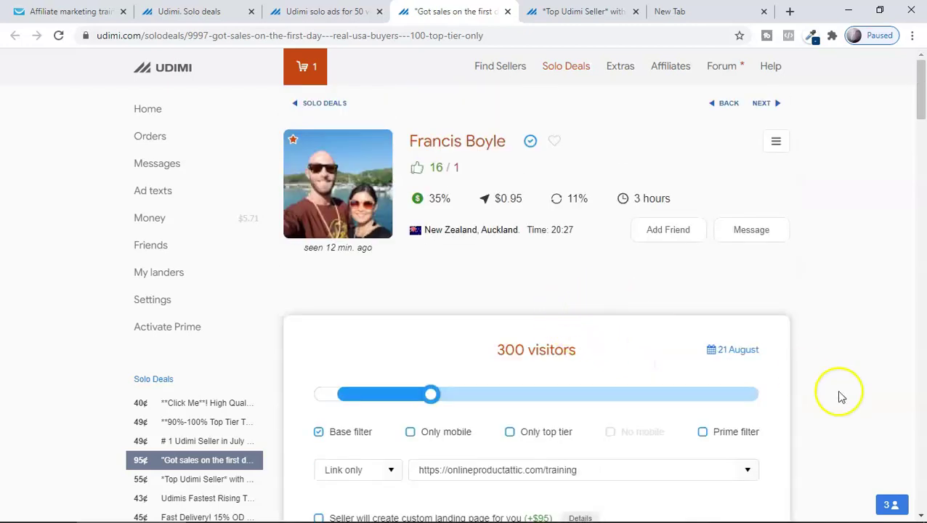
# - View the contacts currently online, open a chat with one of the sellers, and close it
pyautogui.click(893, 509)
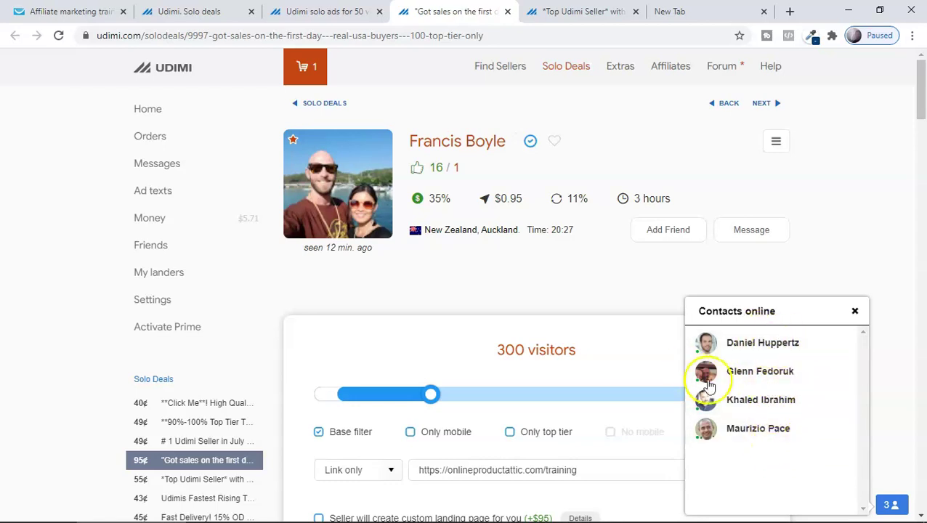
pyautogui.click(750, 402)
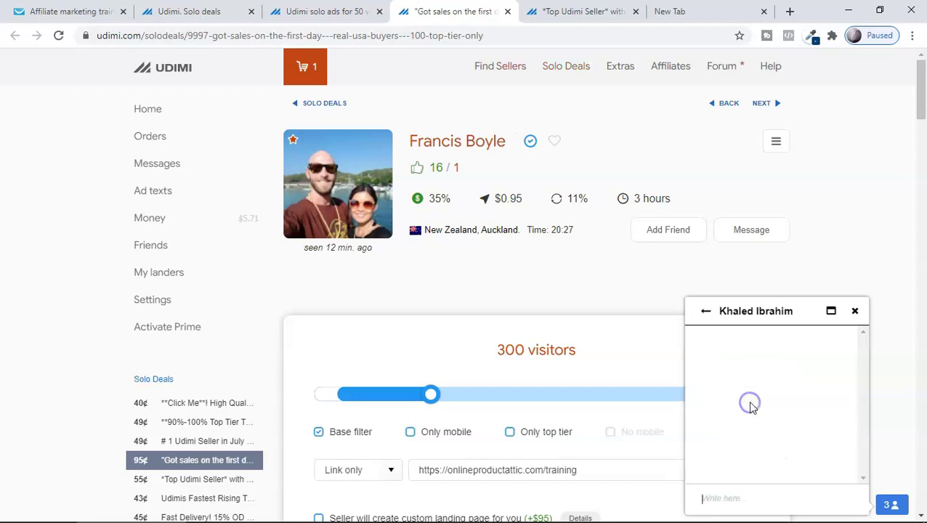
pyautogui.click(854, 311)
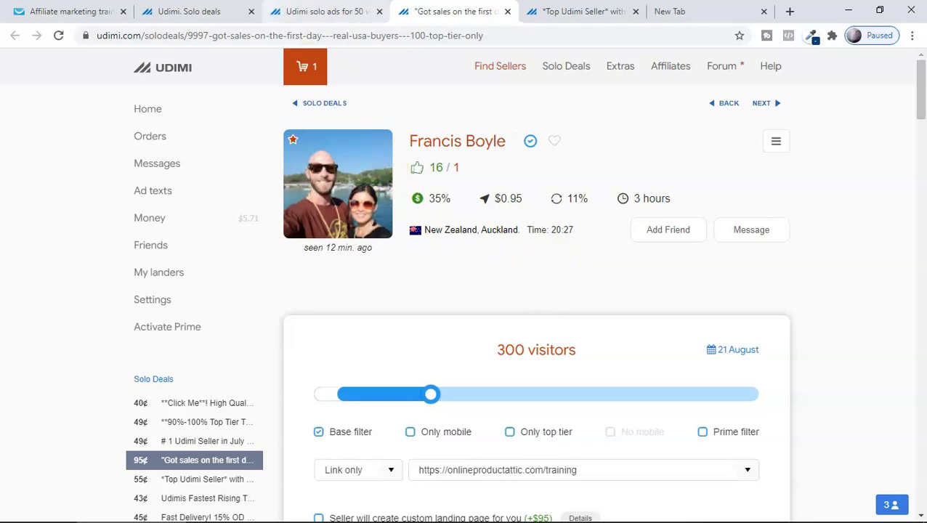
# - Open the seller search from the solo deals page and expand its additional filters
pyautogui.click(187, 11)
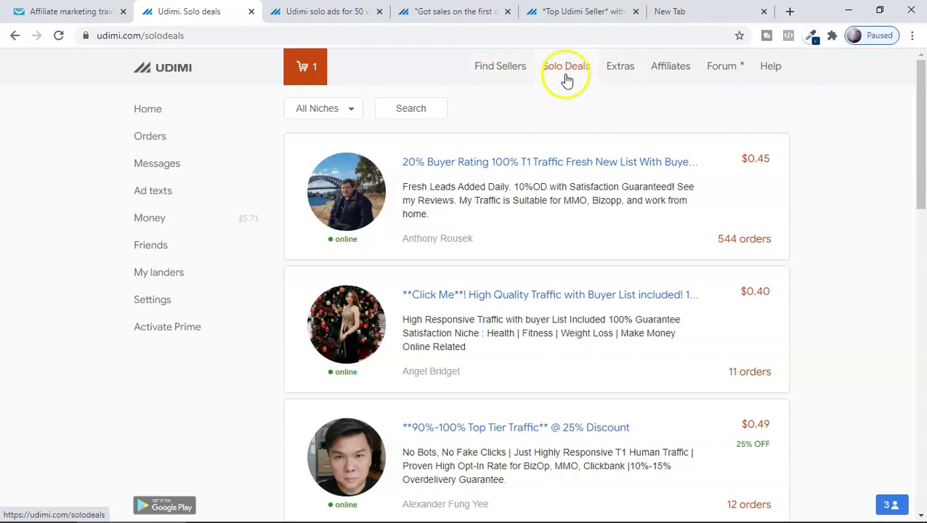
pyautogui.click(501, 67)
pyautogui.click(495, 72)
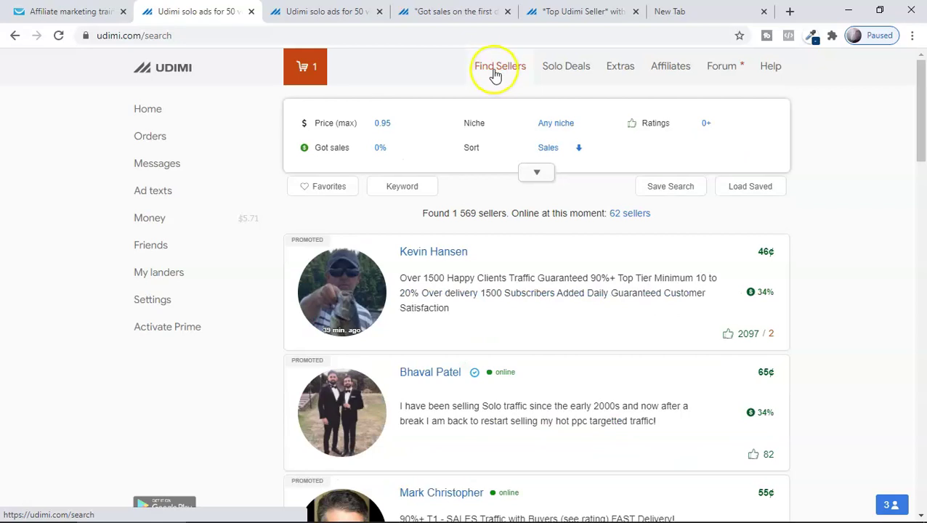
pyautogui.click(533, 174)
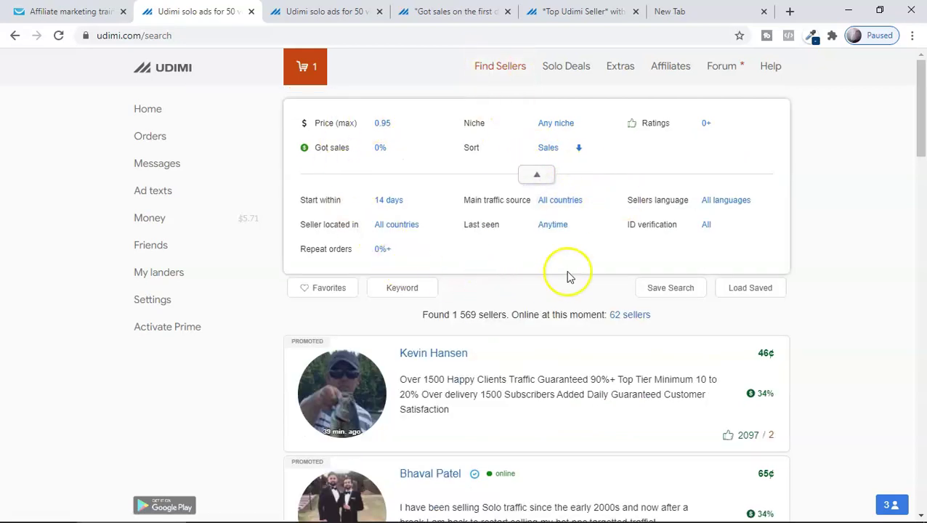
# - Limit the seller search to a maximum price of $0.60
pyautogui.click(383, 127)
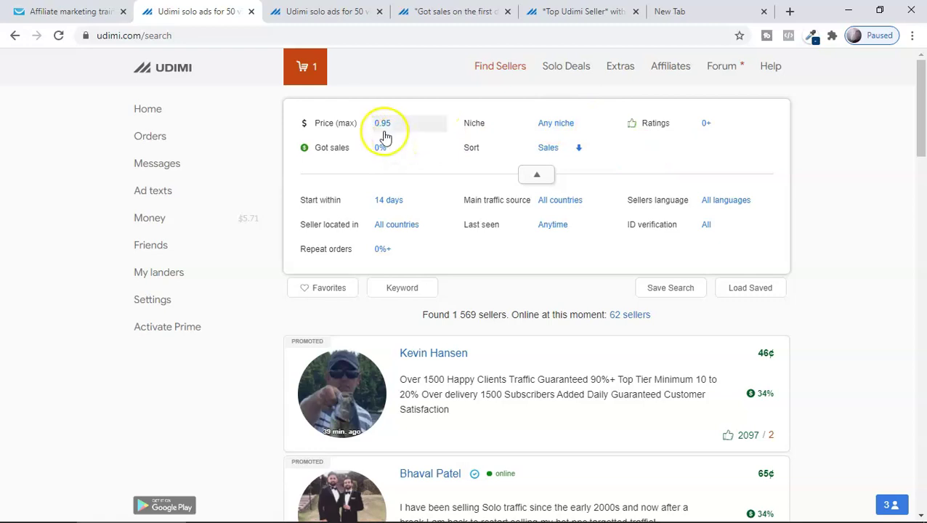
pyautogui.click(385, 127)
pyautogui.click(383, 127)
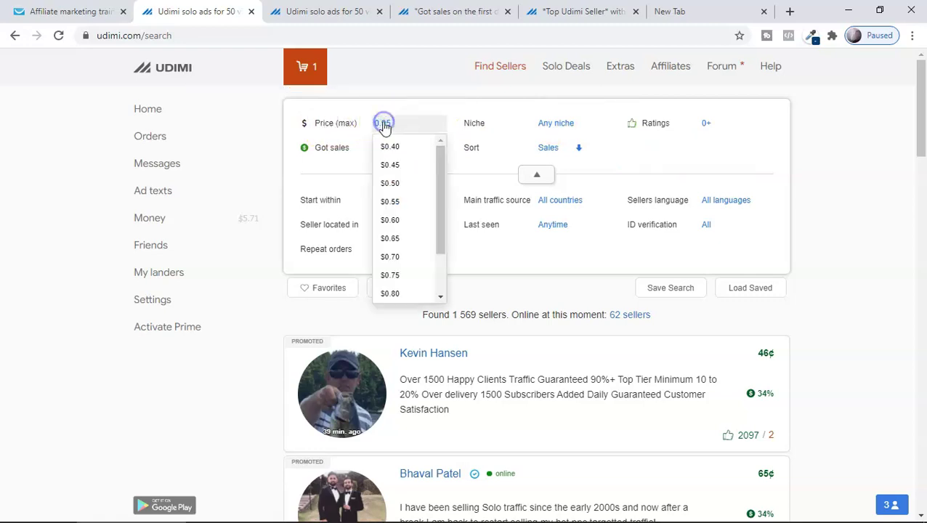
pyautogui.moveTo(441, 225); pyautogui.dragTo(439, 265)
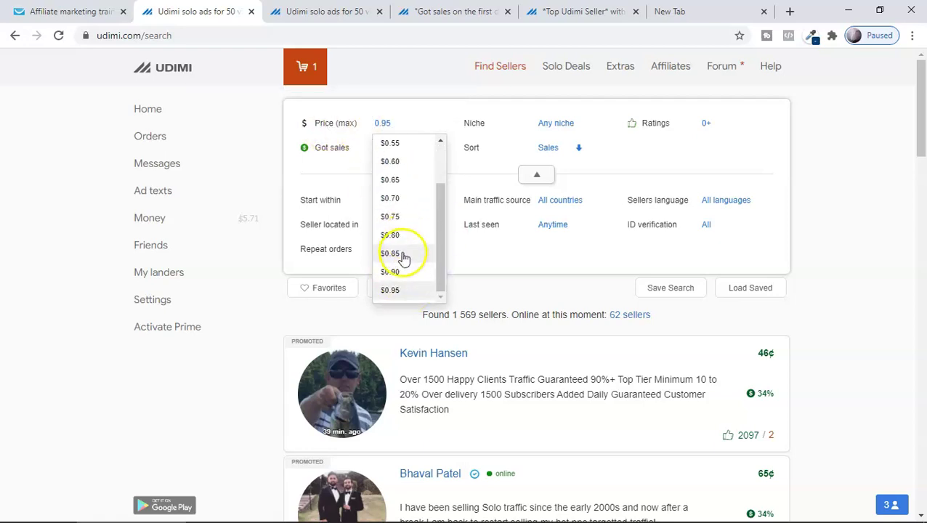
pyautogui.click(401, 163)
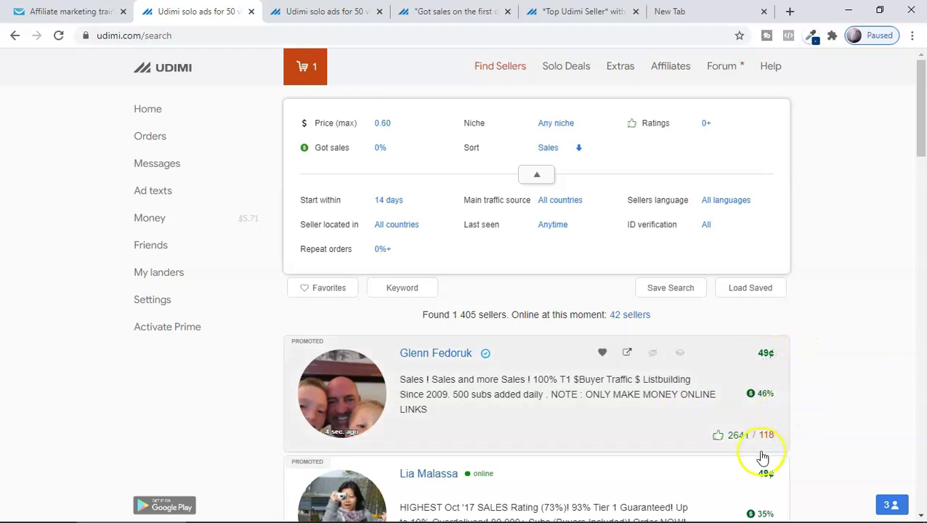
# - Set the maximum price in the seller search to $0.80
pyautogui.click(381, 124)
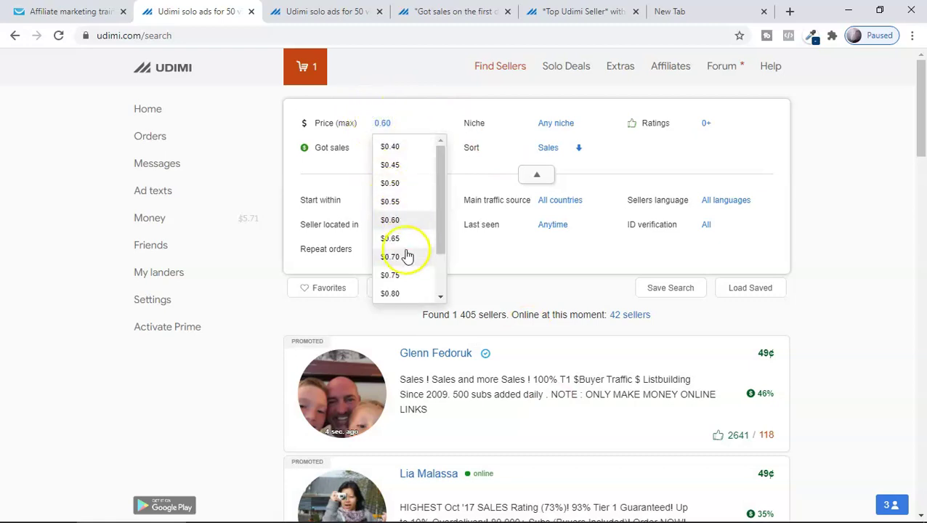
pyautogui.scroll(-1, 408, 278)
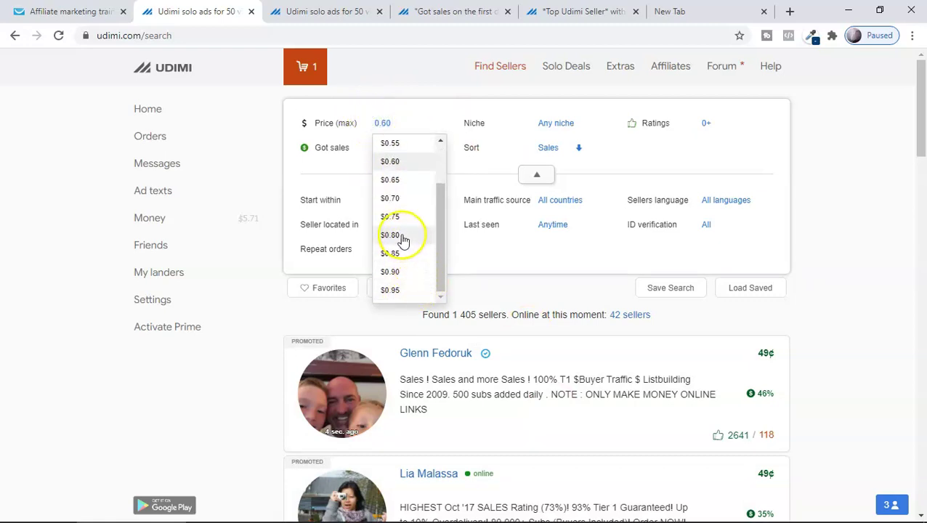
pyautogui.click(402, 238)
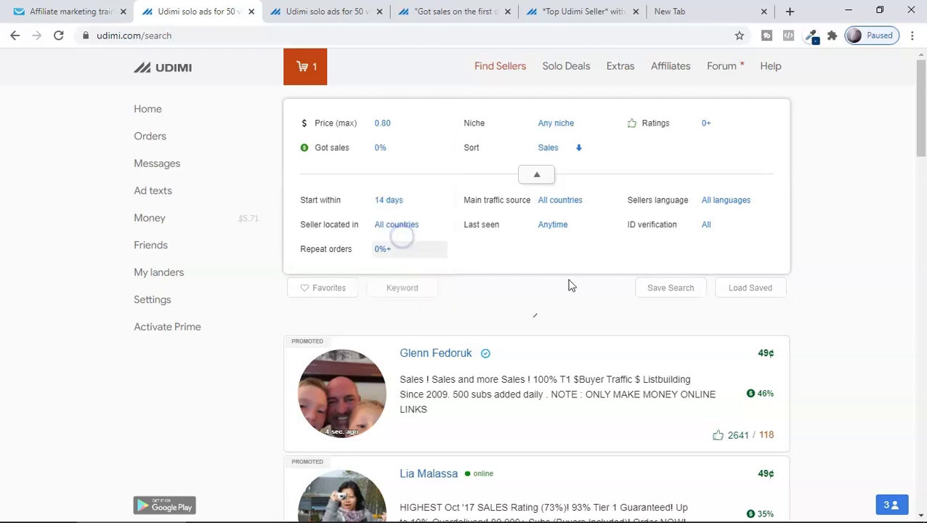
pyautogui.moveTo(573, 359)
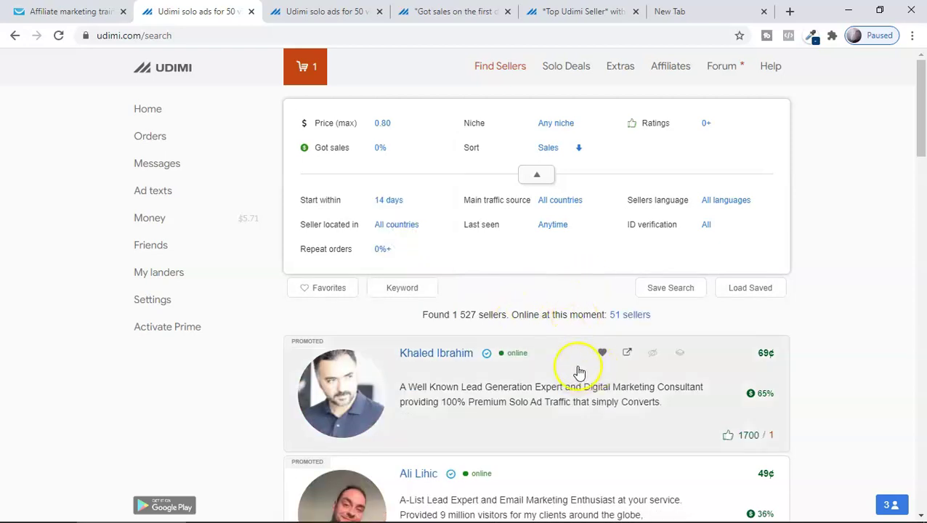
# - Check the available niche options, filter the sellers by 50% got sales, and look over the matching sellers
pyautogui.click(542, 127)
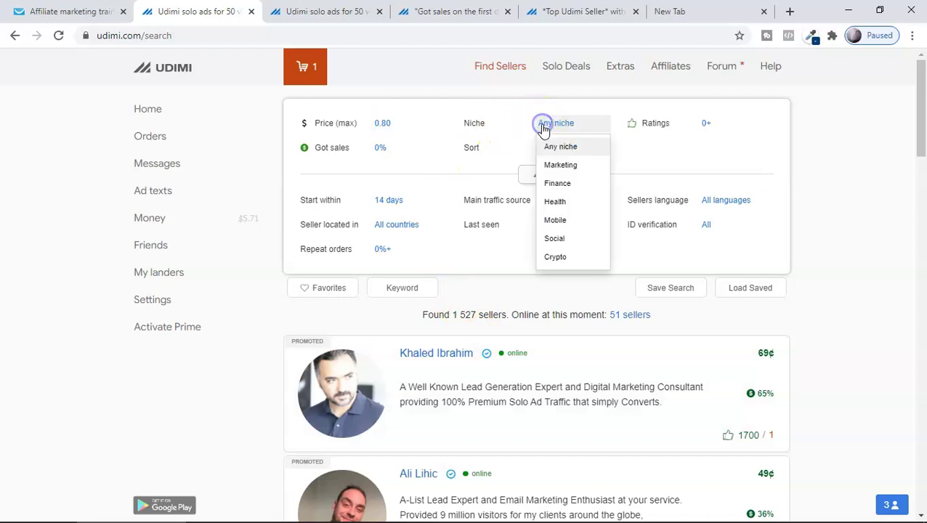
pyautogui.click(802, 173)
pyautogui.click(384, 149)
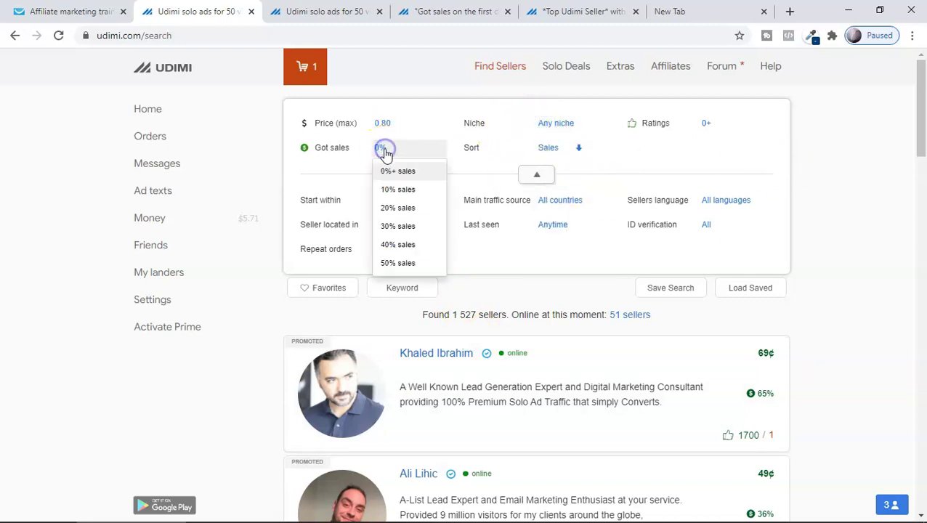
pyautogui.click(402, 264)
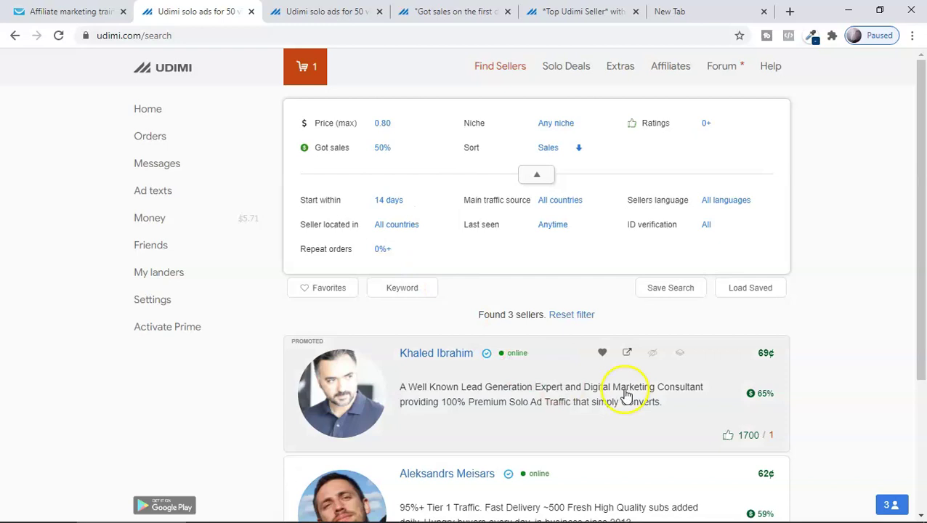
pyautogui.scroll(-3, 407, 392)
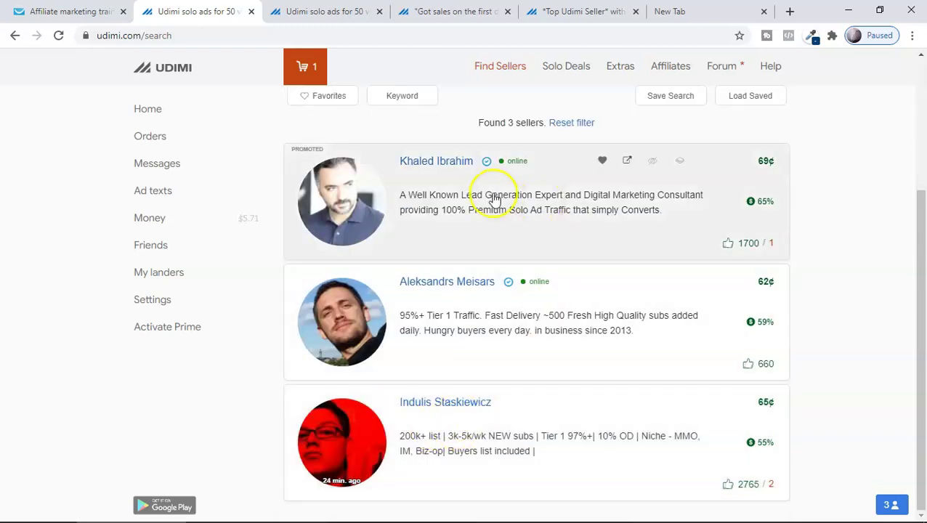
pyautogui.scroll(3, 468, 403)
pyautogui.scroll(-3, 465, 435)
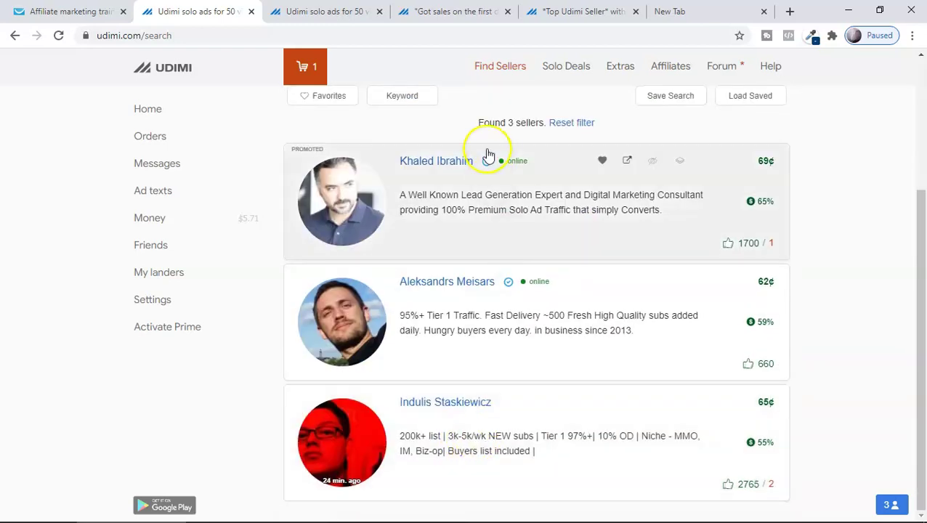
# - Look over the matching sellers and check the options for main traffic source and sellers language in the search filters
pyautogui.scroll(3, 509, 238)
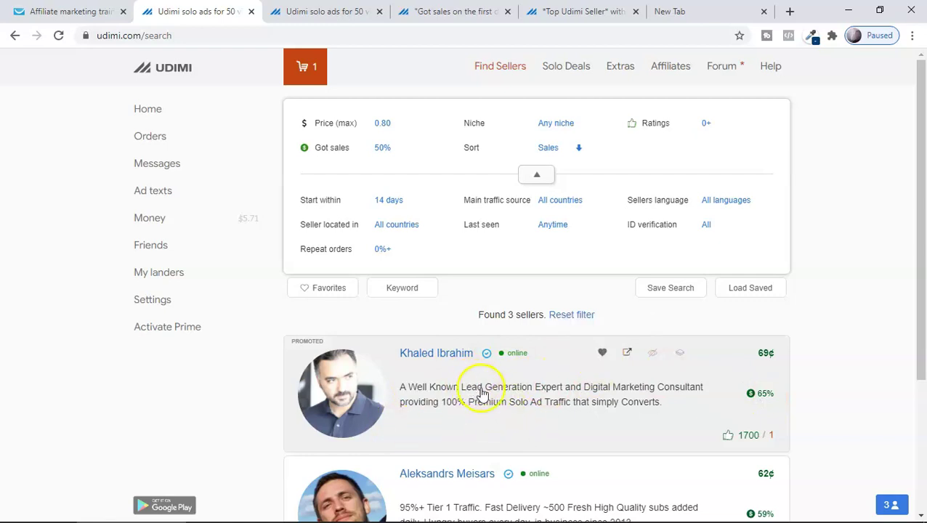
pyautogui.scroll(-1, 481, 392)
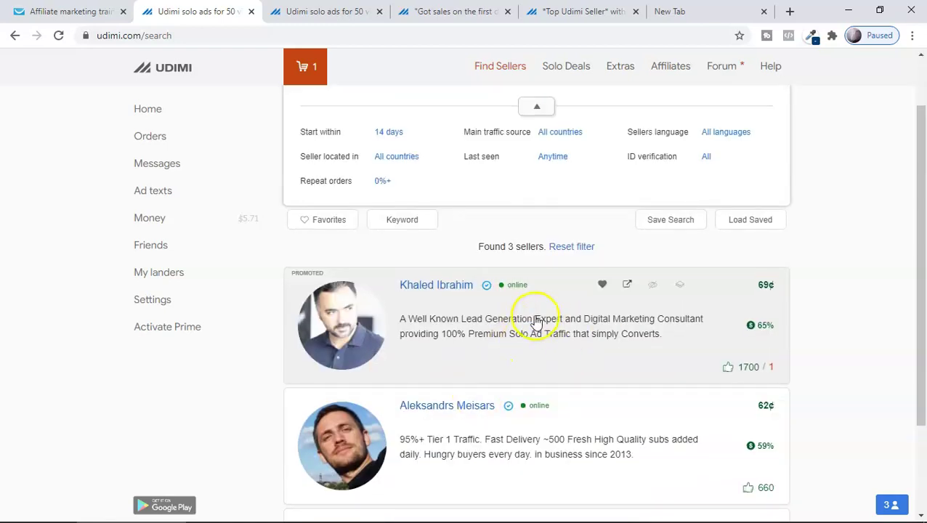
pyautogui.scroll(1, 479, 357)
pyautogui.click(554, 201)
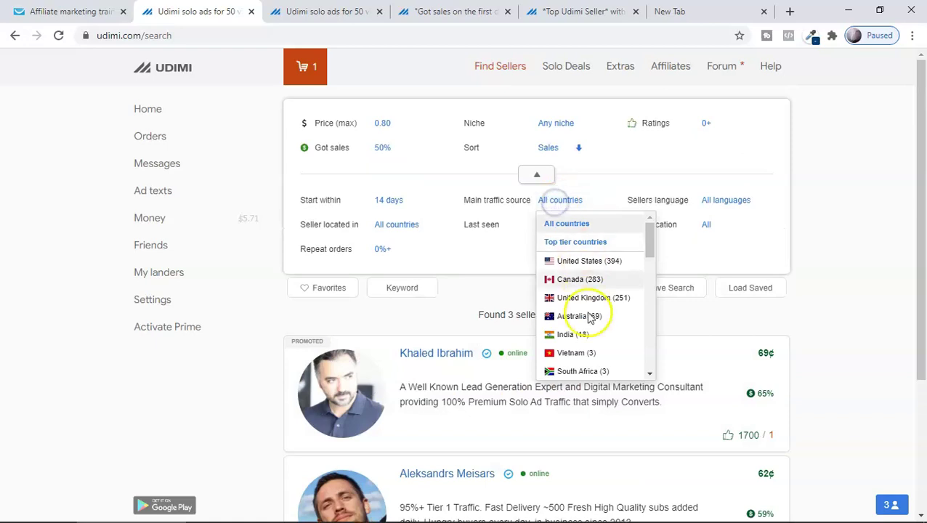
pyautogui.click(727, 200)
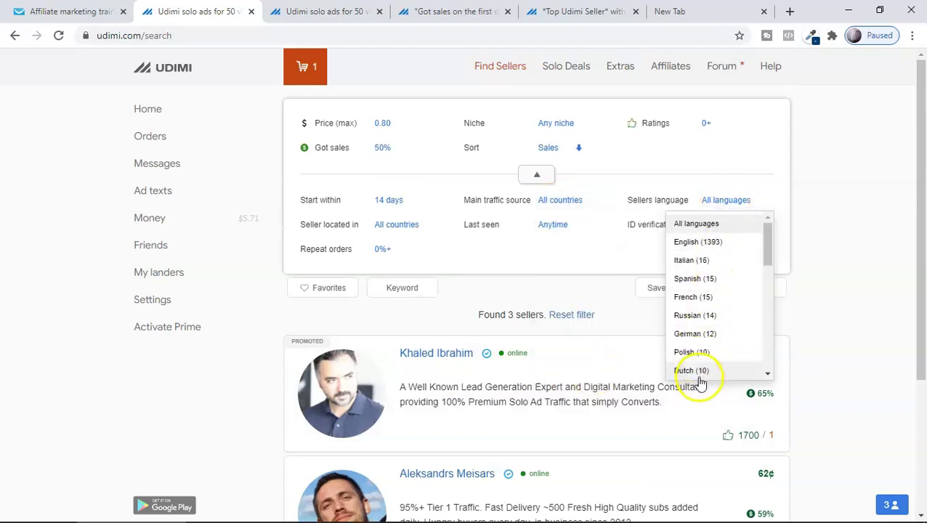
# - Try limiting the seller location to United States, restore it to all countries, and look over the matching sellers
pyautogui.click(397, 225)
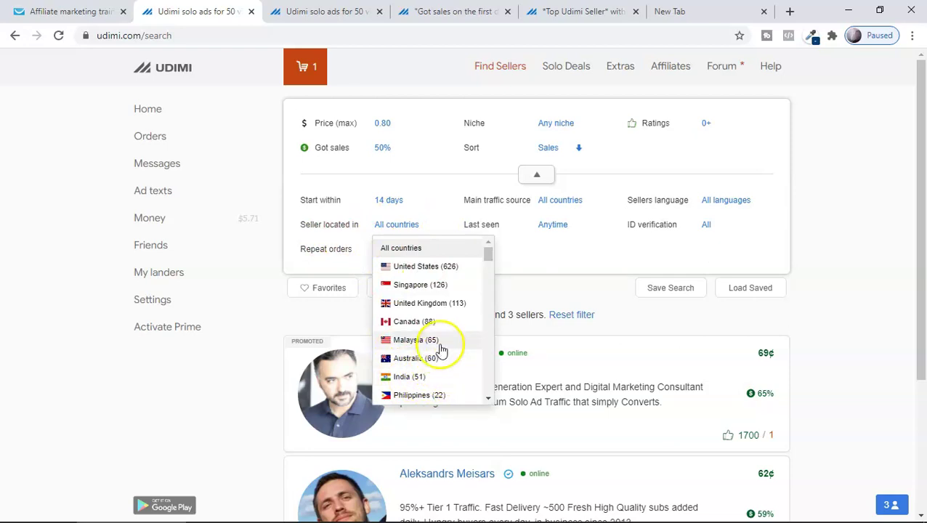
pyautogui.click(445, 271)
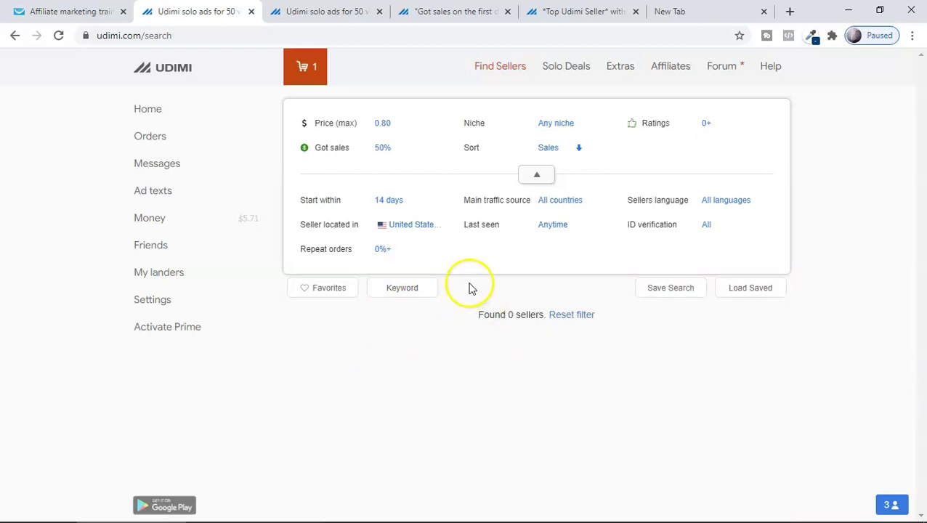
pyautogui.click(411, 231)
pyautogui.click(419, 245)
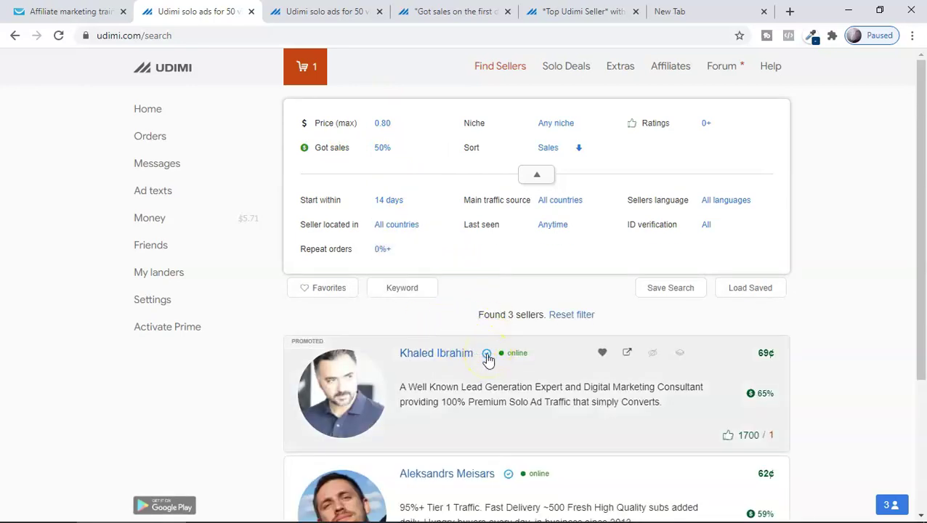
pyautogui.scroll(-3, 488, 361)
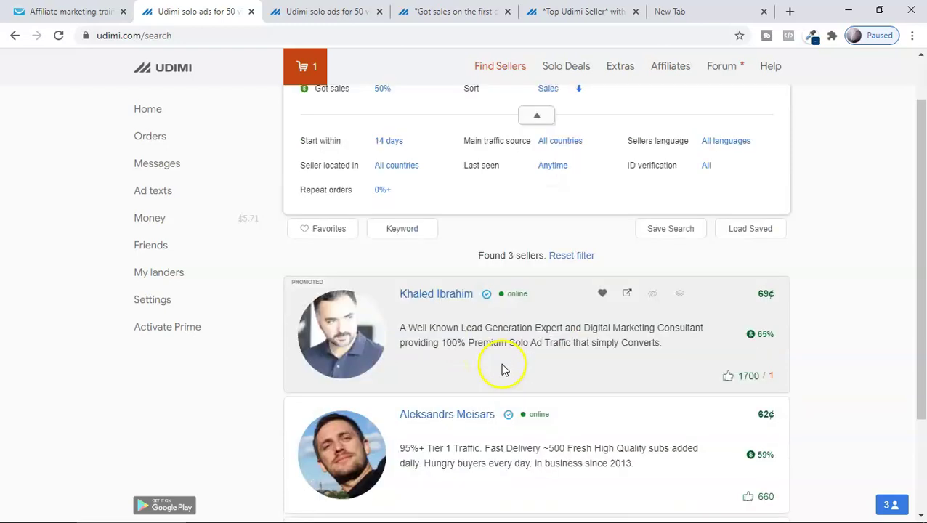
pyautogui.scroll(3, 508, 385)
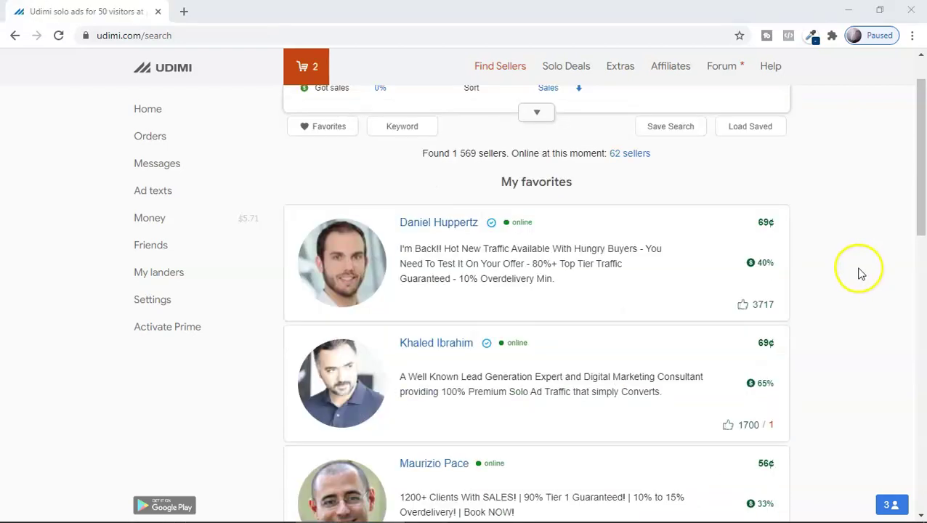
# - Examine the favorite sellers list, comparing each seller's description, price per click, got sales percentage and ratings
pyautogui.scroll(-1, 858, 272)
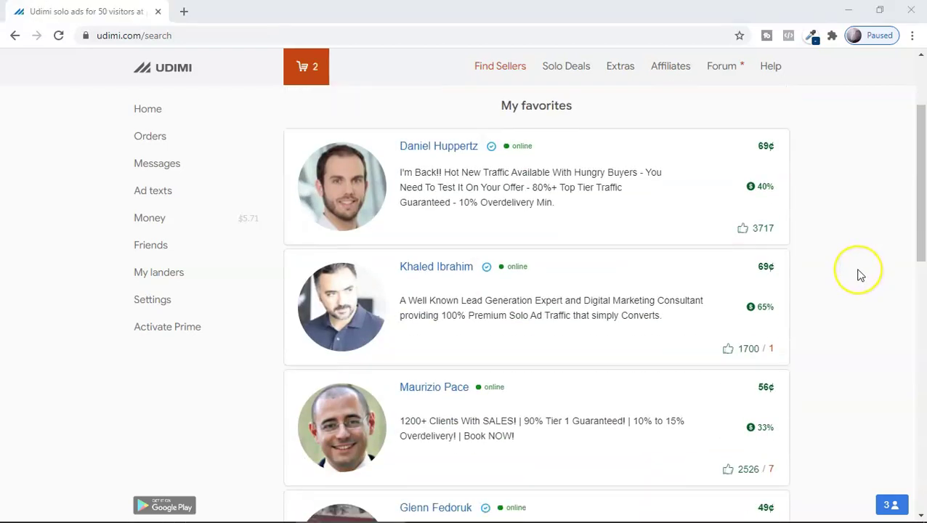
pyautogui.scroll(-5, 860, 273)
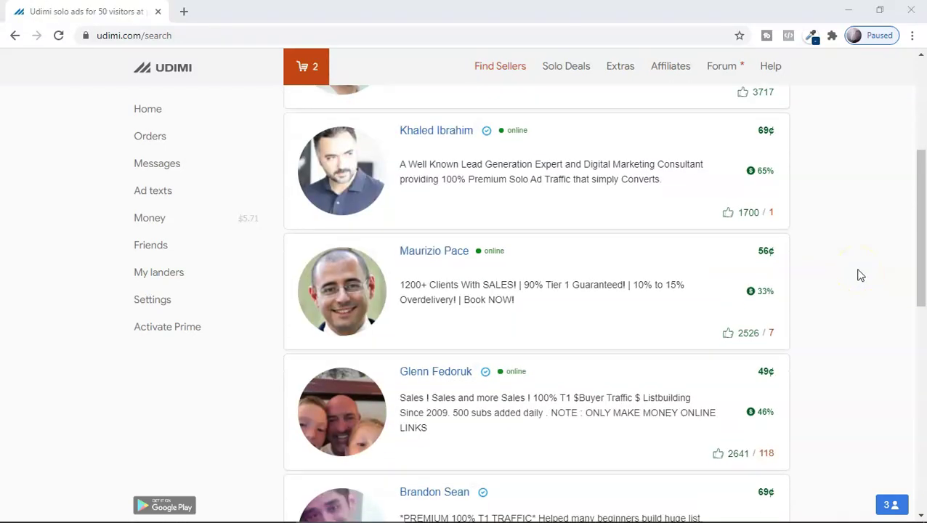
pyautogui.scroll(-5, 860, 270)
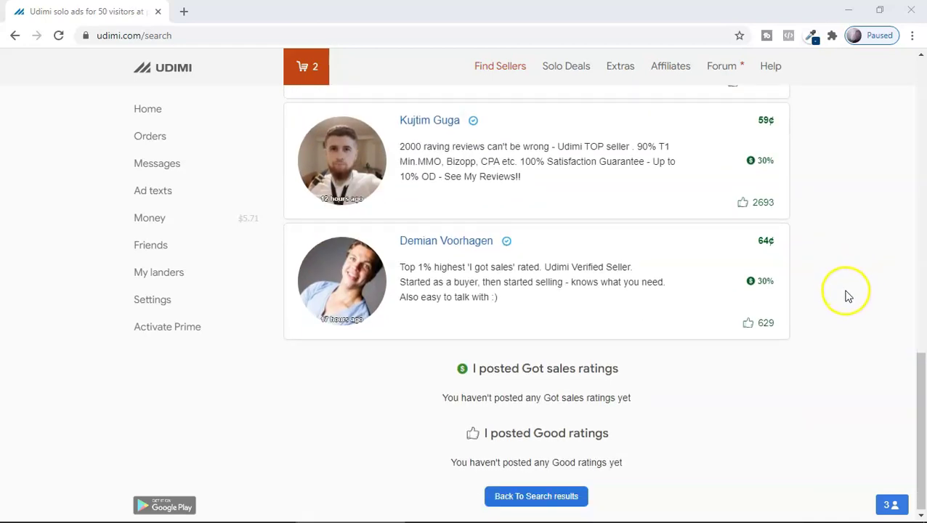
pyautogui.scroll(7, 847, 296)
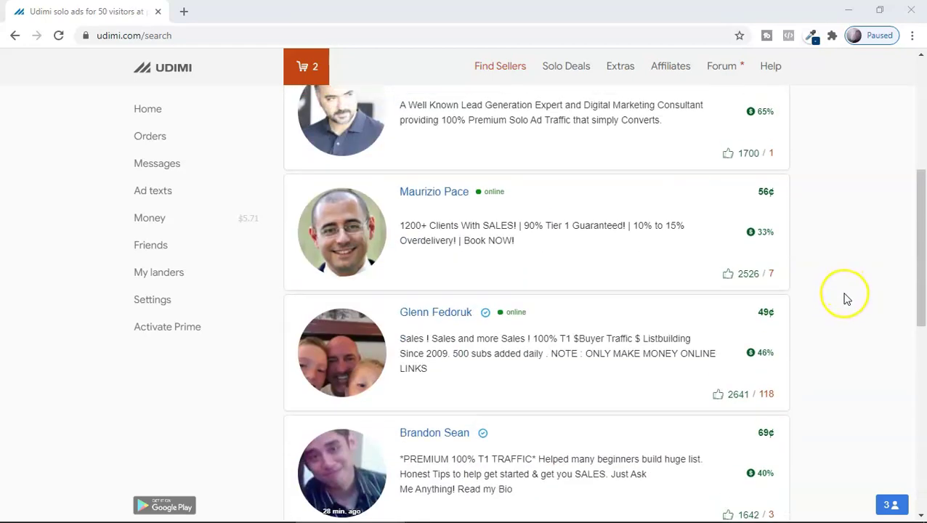
pyautogui.scroll(3, 847, 298)
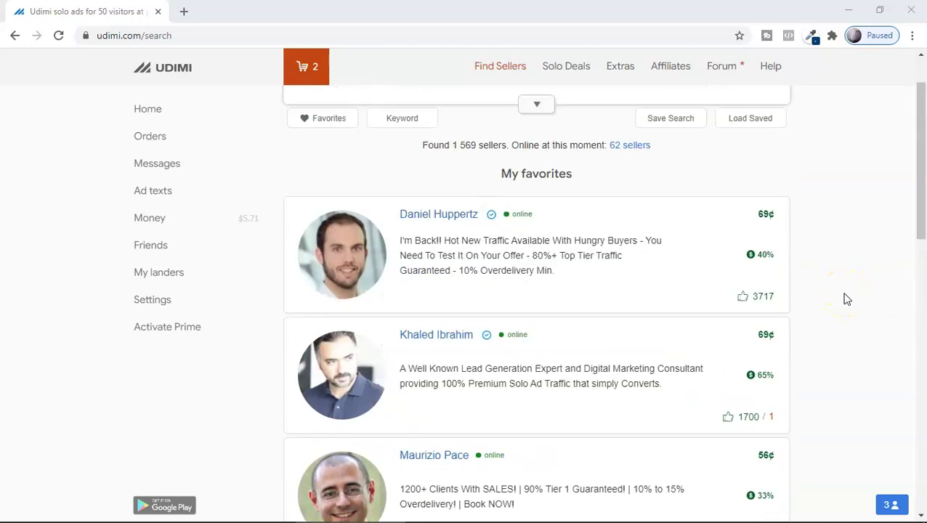
pyautogui.scroll(-2, 847, 296)
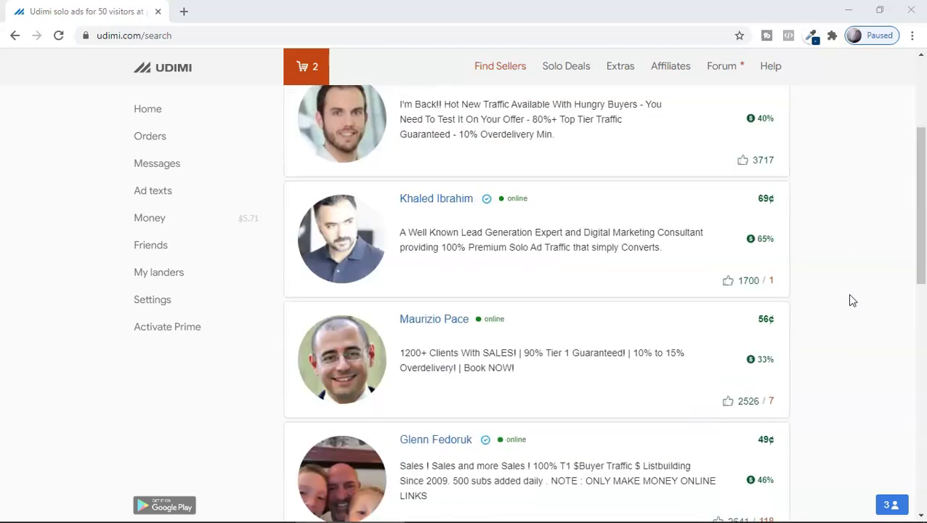
pyautogui.scroll(2, 428, 234)
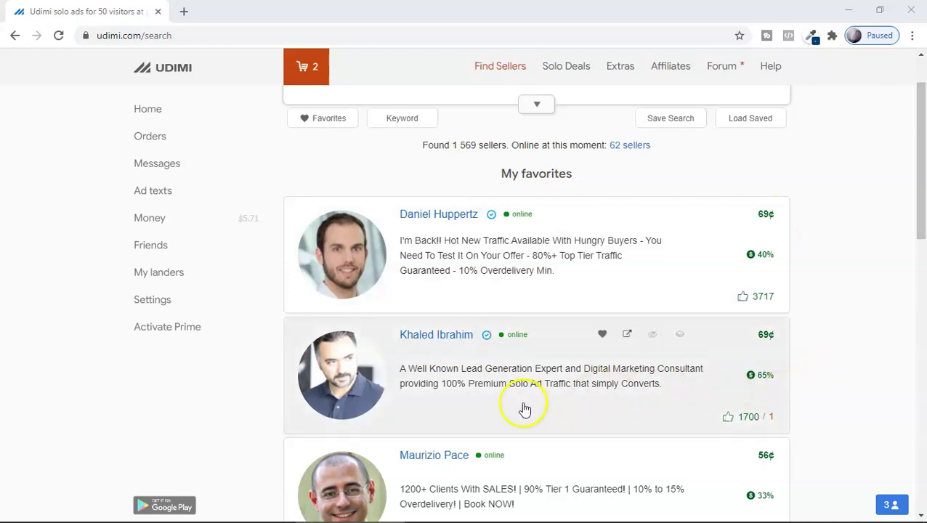
pyautogui.scroll(-8, 550, 399)
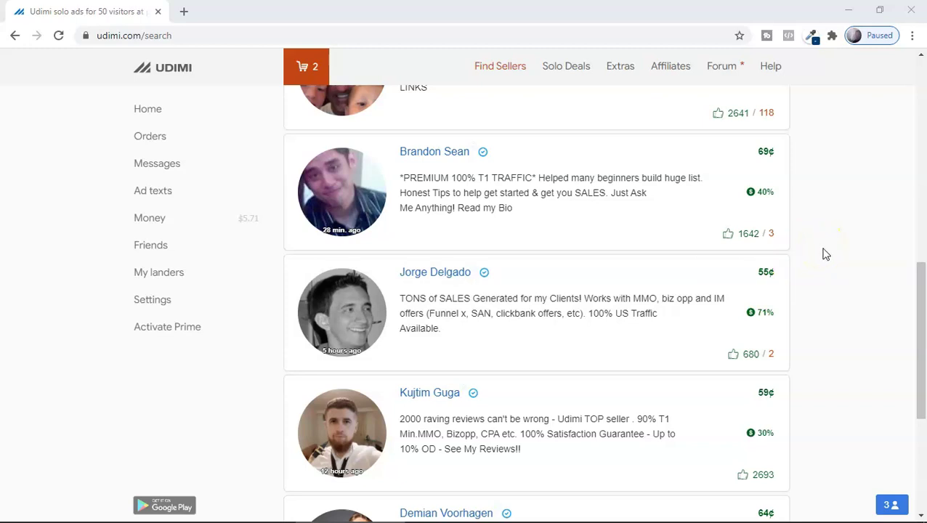
pyautogui.scroll(-2, 821, 262)
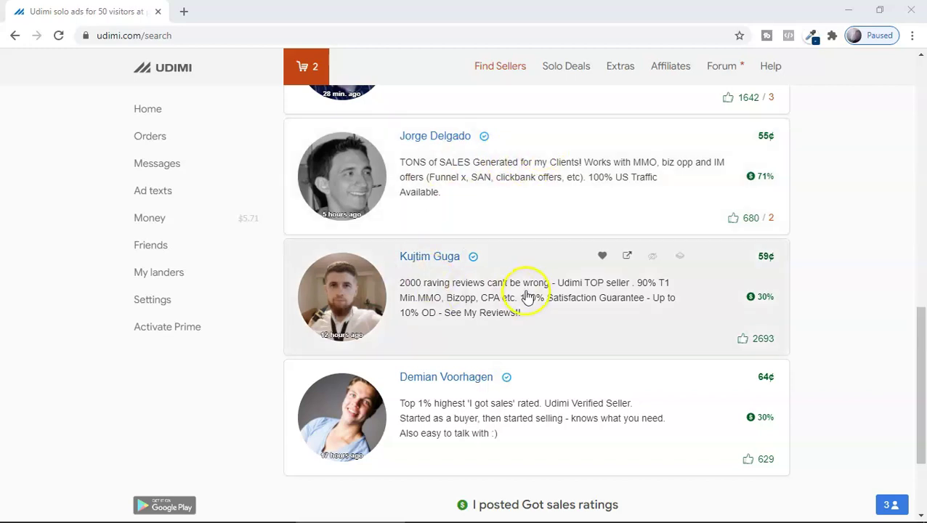
pyautogui.scroll(1, 604, 319)
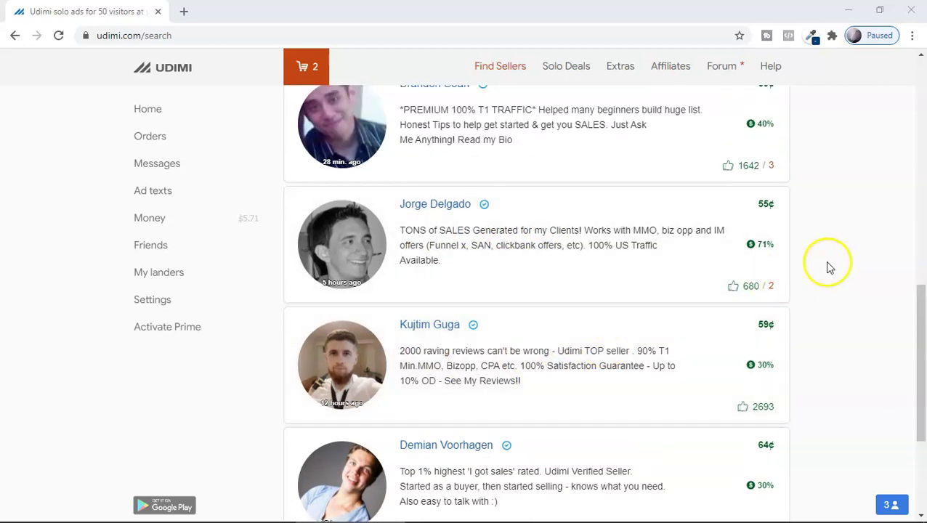
pyautogui.scroll(4, 816, 269)
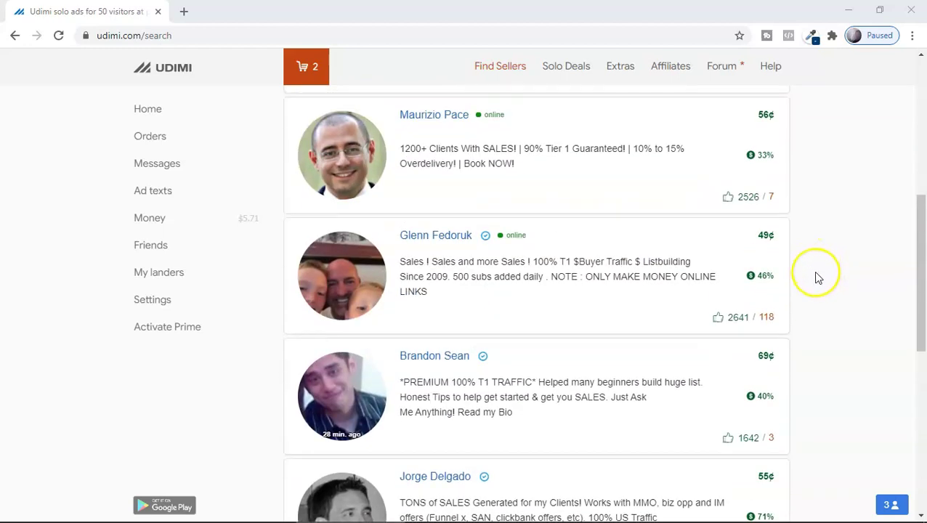
pyautogui.scroll(2, 812, 271)
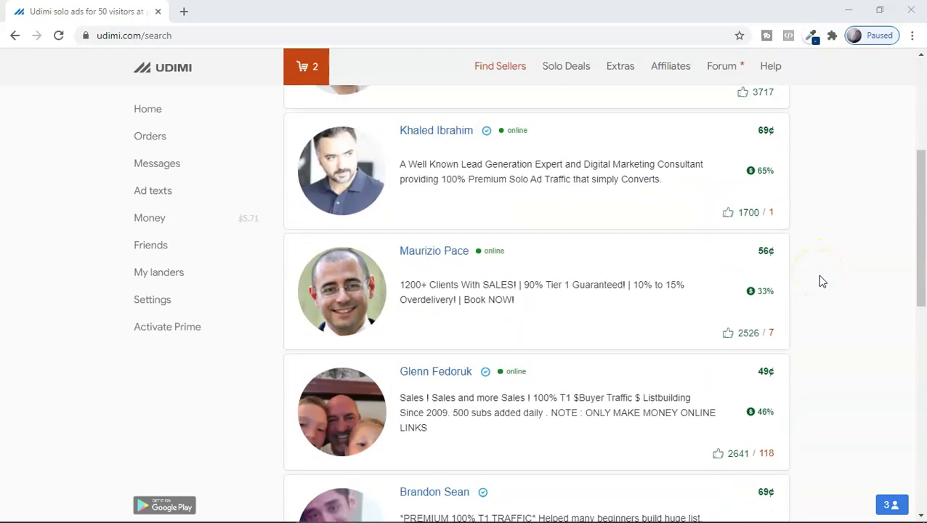
pyautogui.scroll(2, 820, 276)
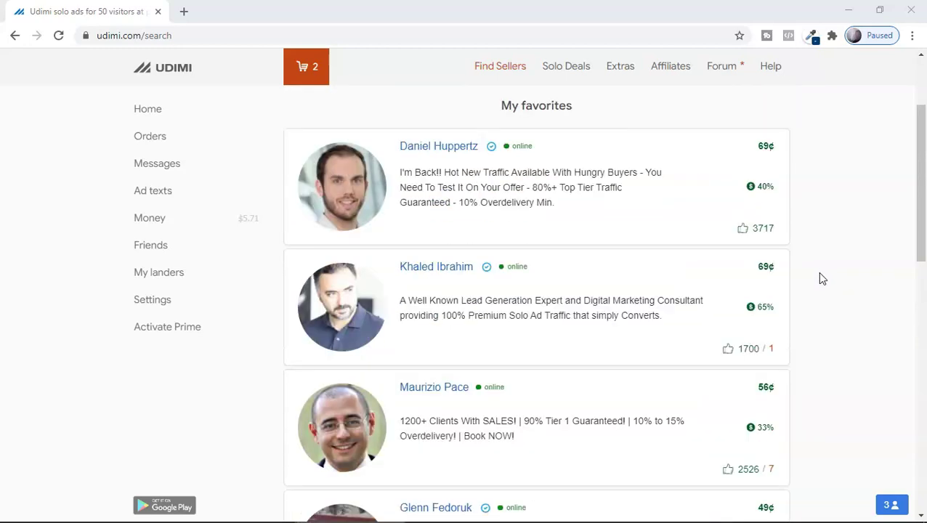
pyautogui.scroll(2, 830, 284)
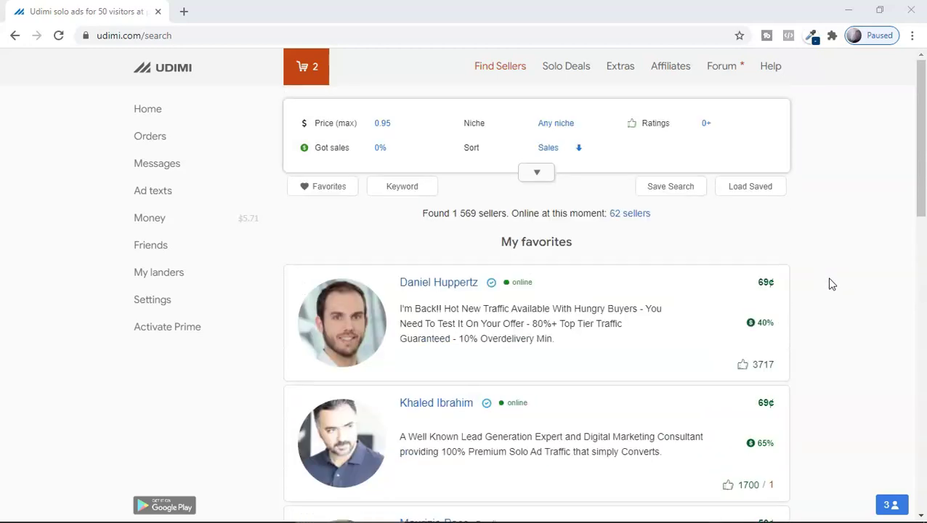
pyautogui.click(824, 254)
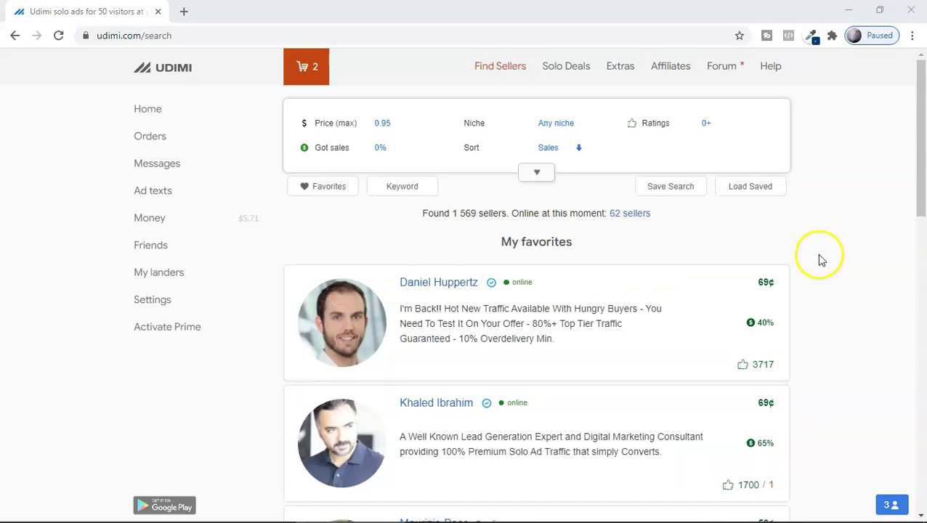